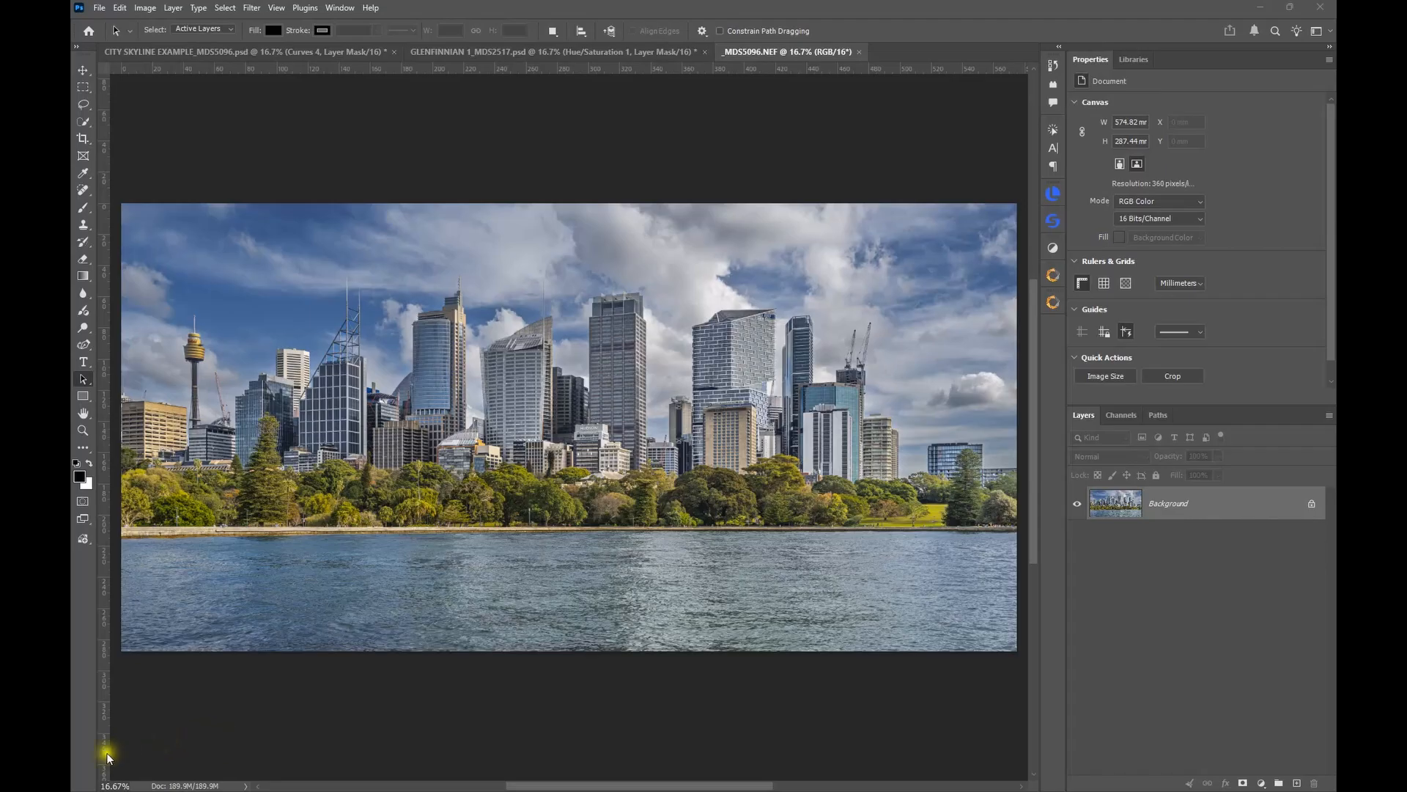
Show document sizes in the status readout and duplicate the Background layer of _MDS5096.NEF
{"action": "left_click", "coordinate": [246, 786]}
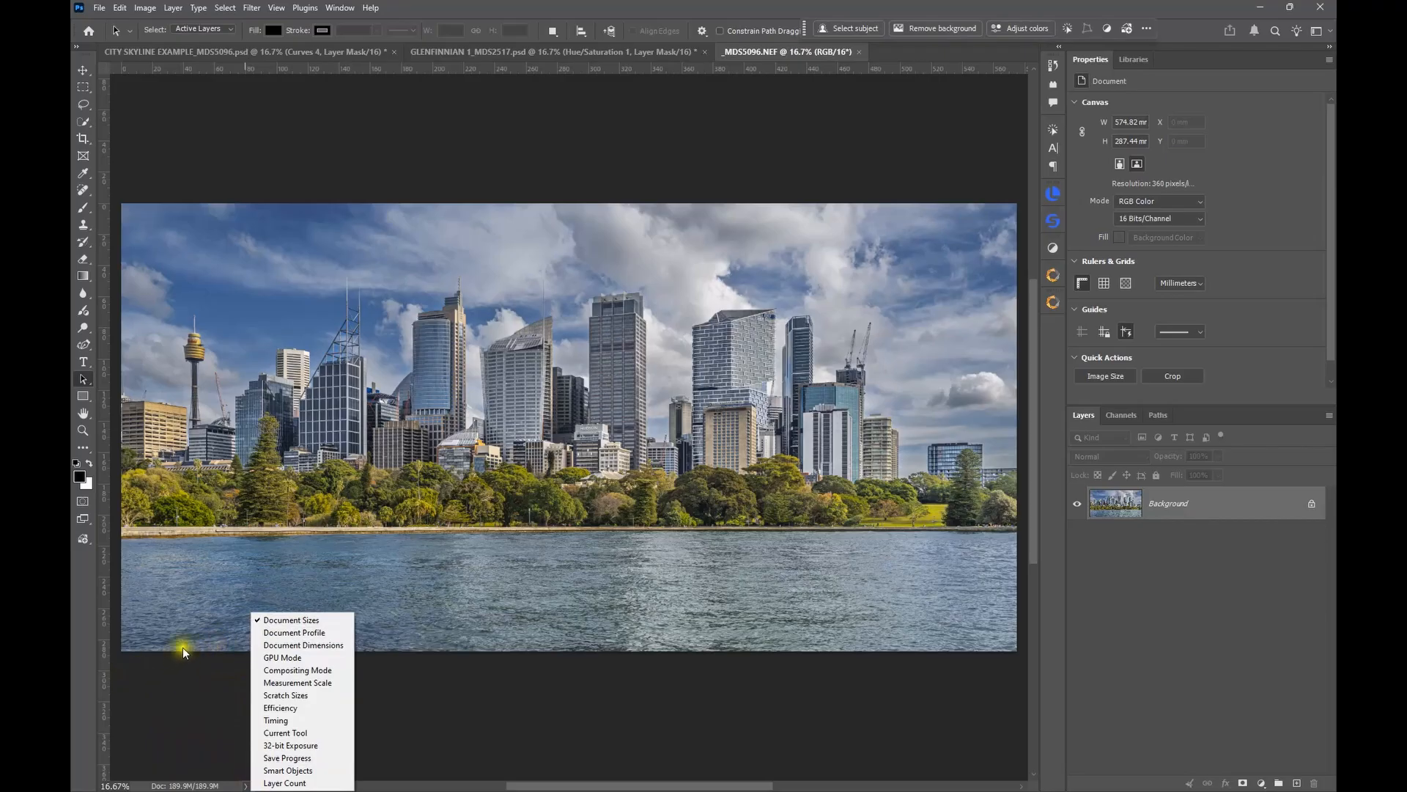
{"action": "left_click", "coordinate": [291, 619]}
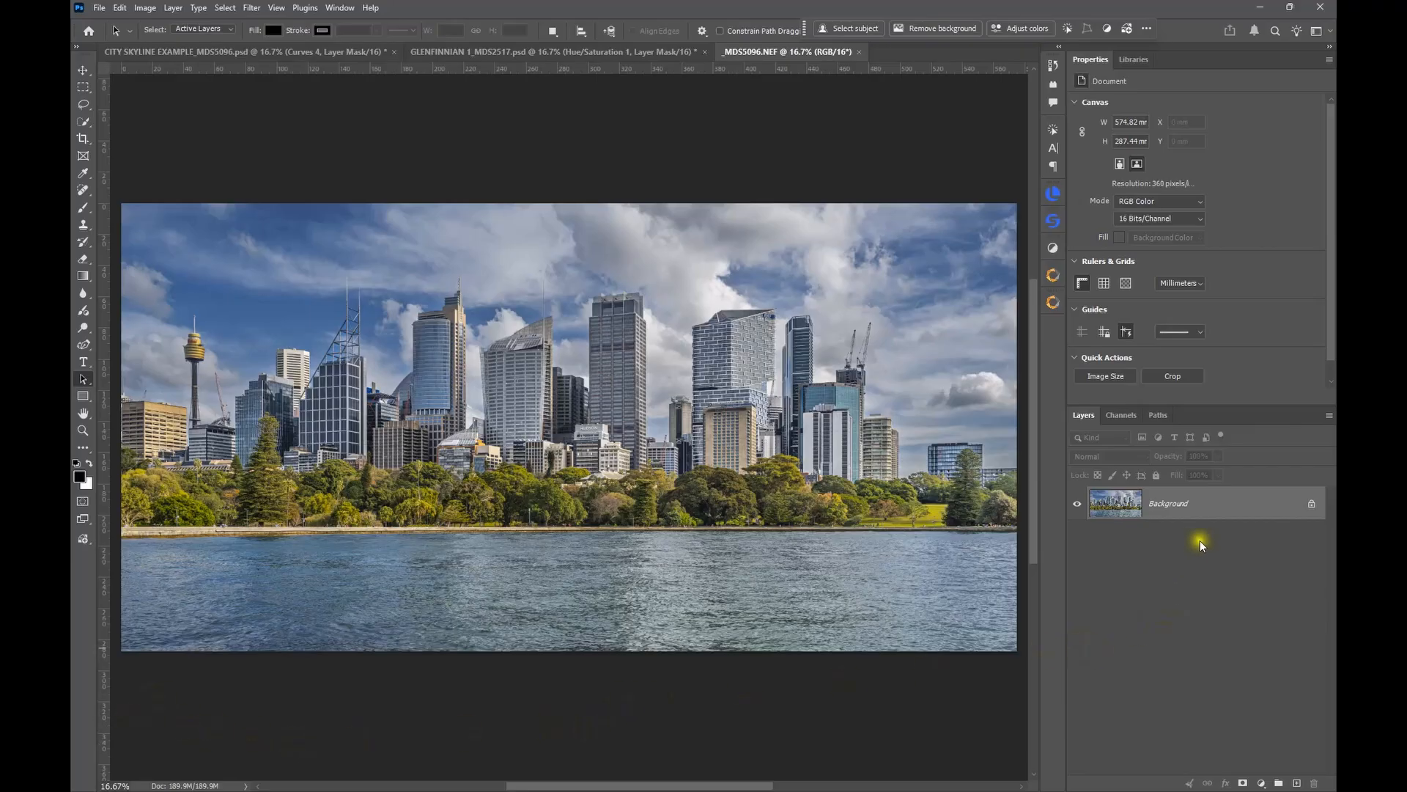
{"action": "left_click_drag", "start_coordinate": [1216, 510], "coordinate": [1298, 782]}
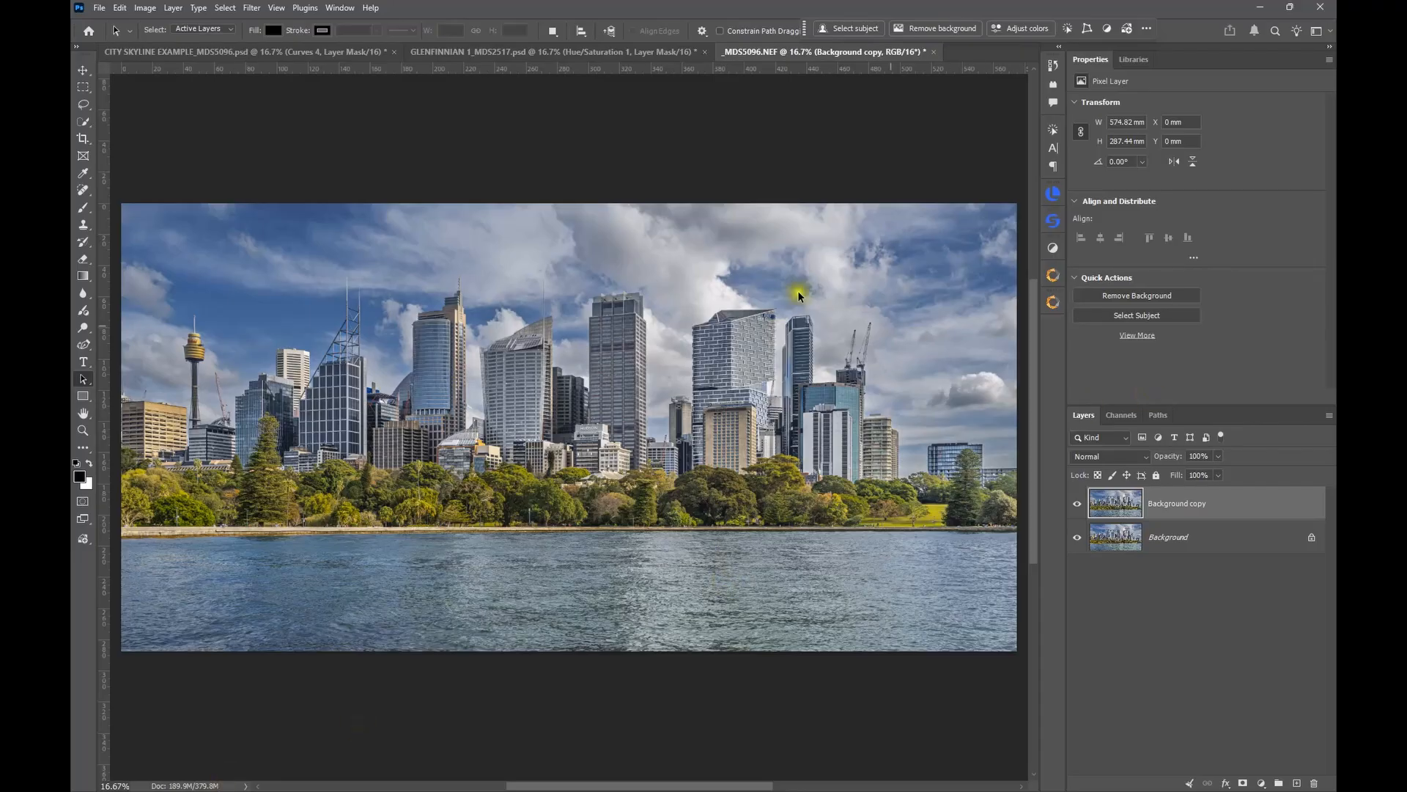
Switch to the CITY SKYLINE EXAMPLE_MDS5096.psd document and delete its Nik 9 Color Efex TC + PRO C layer
{"action": "left_click", "coordinate": [200, 52]}
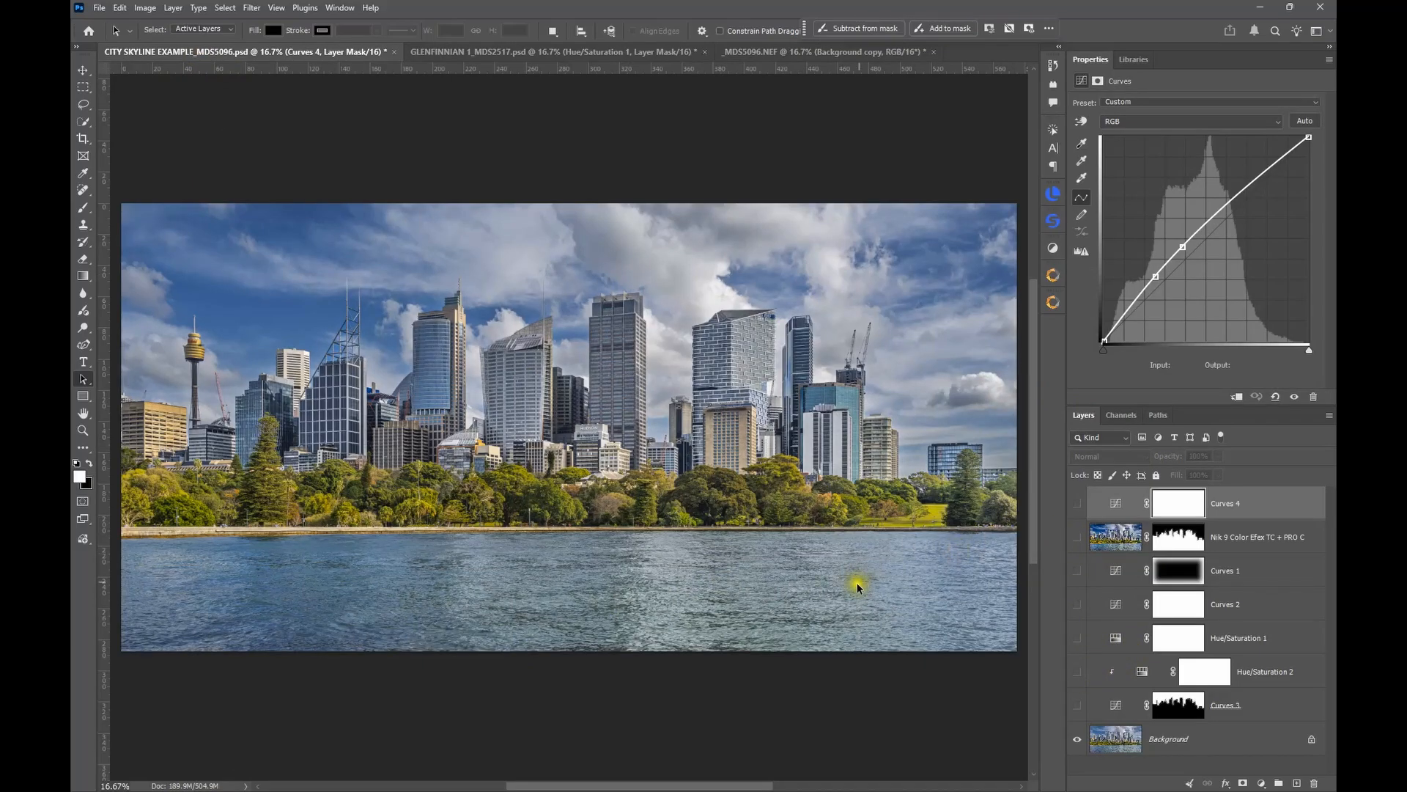
{"action": "left_click", "coordinate": [1309, 548]}
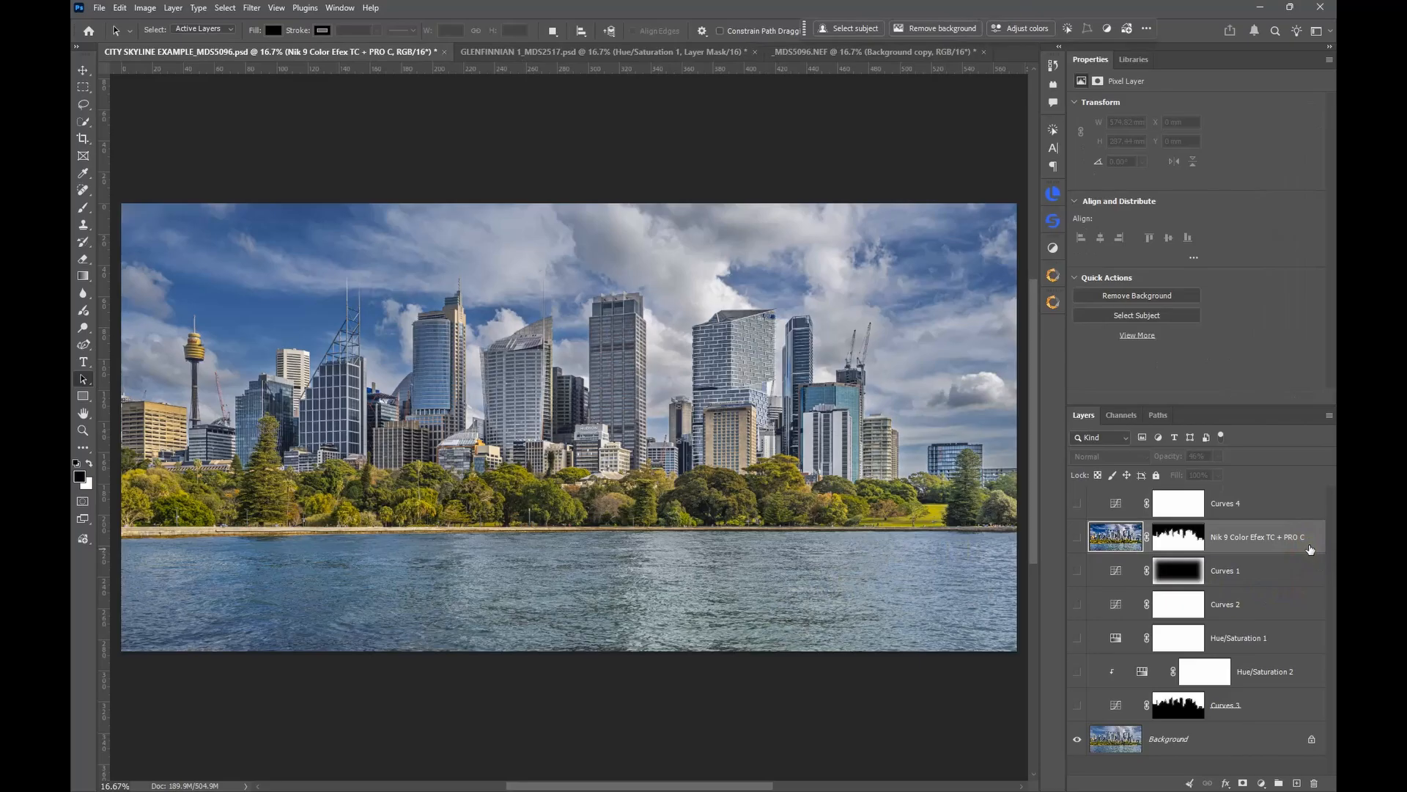
{"action": "key", "text": "Delete"}
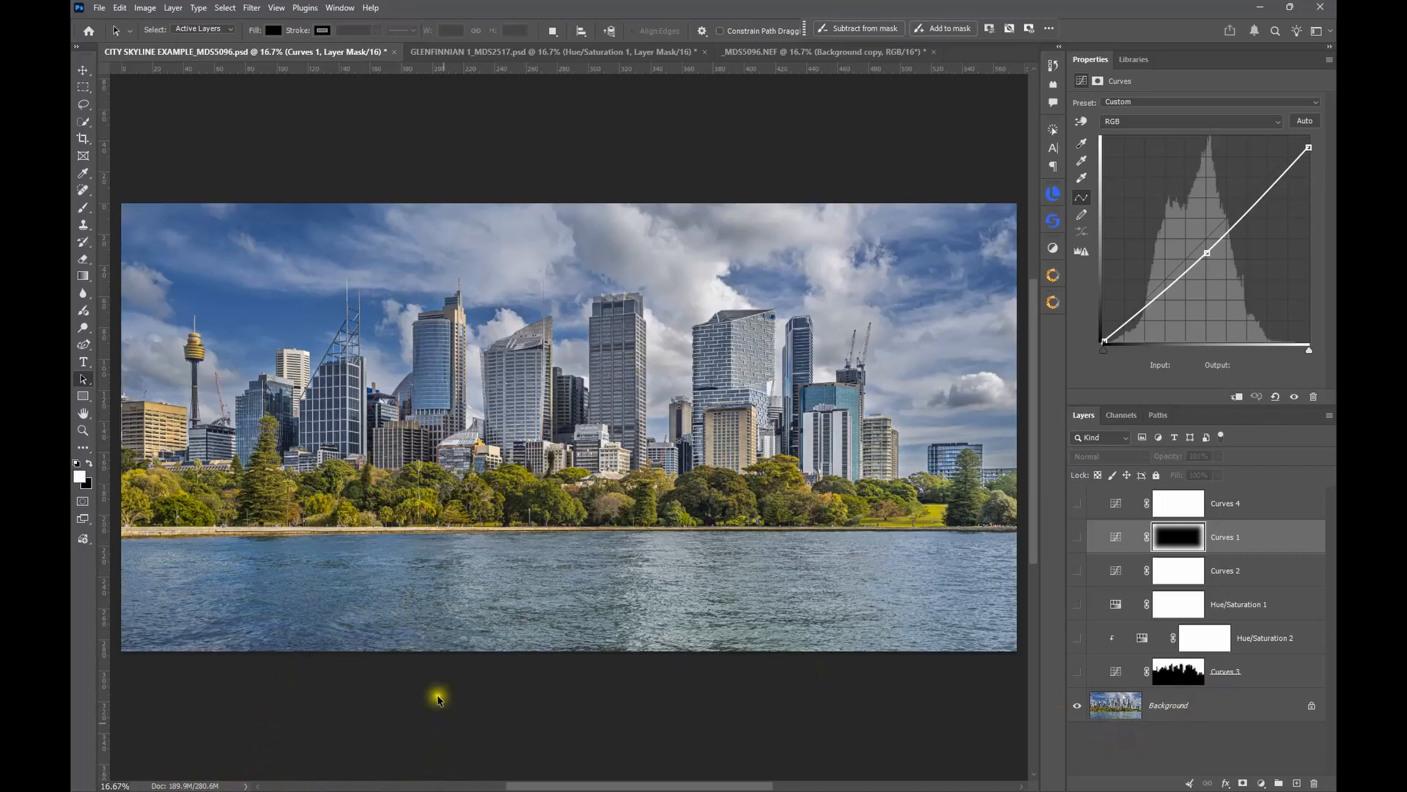
Undo the deletion of the Nik 9 Color Efex layer
{"action": "left_click", "coordinate": [606, 736]}
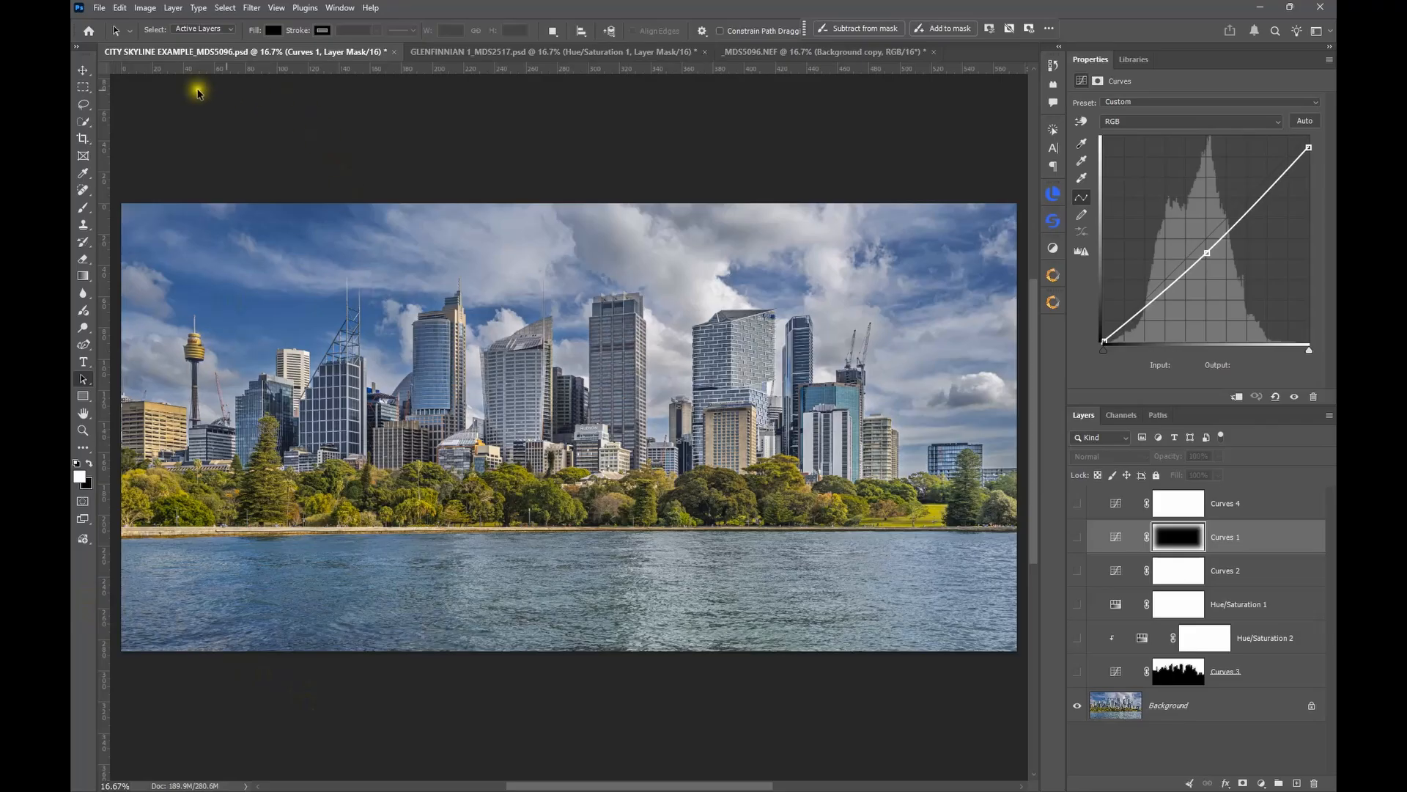
{"action": "left_click", "coordinate": [120, 7]}
{"action": "left_click", "coordinate": [129, 27]}
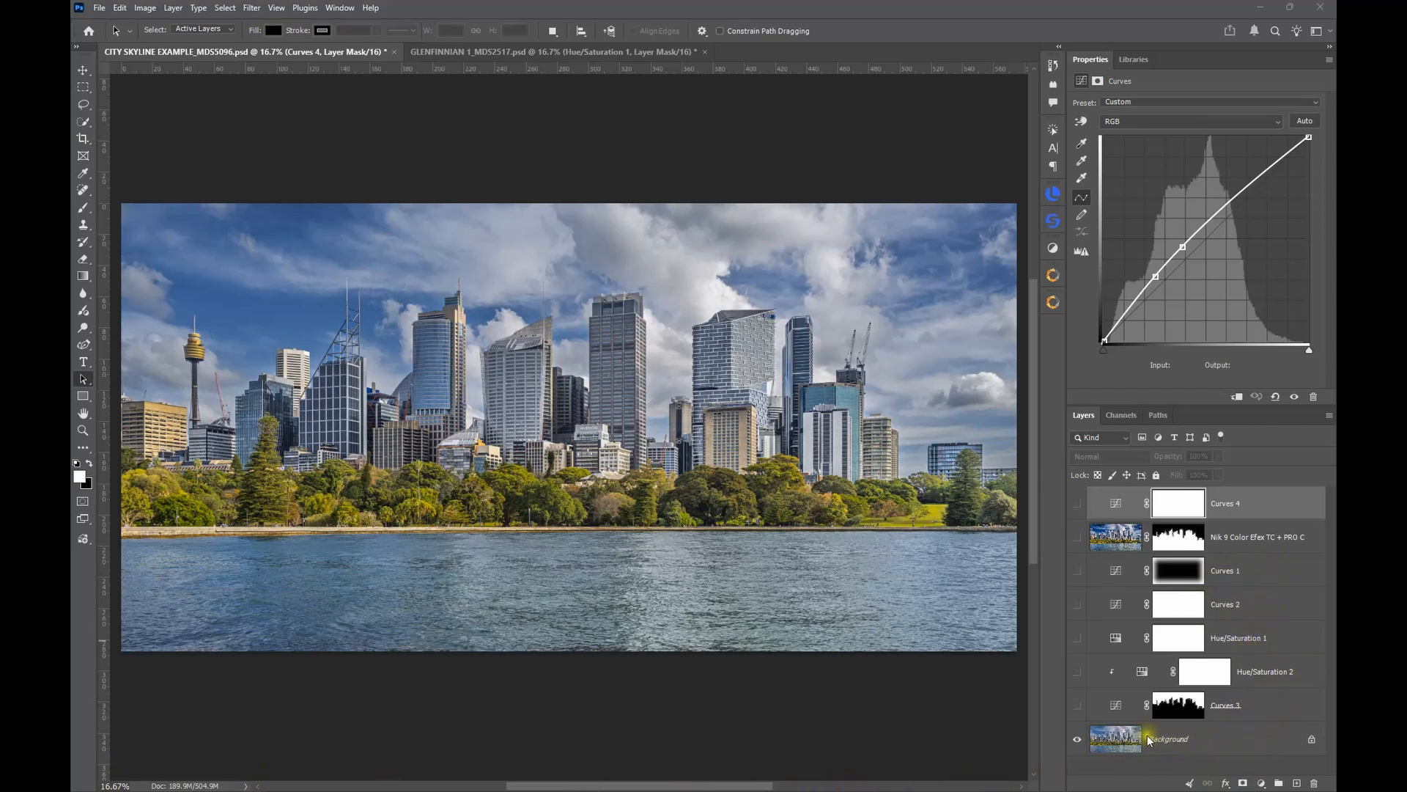
Rename the Curves 3 layer above the Background as SKY ADJ
{"action": "left_click", "coordinate": [1232, 710]}
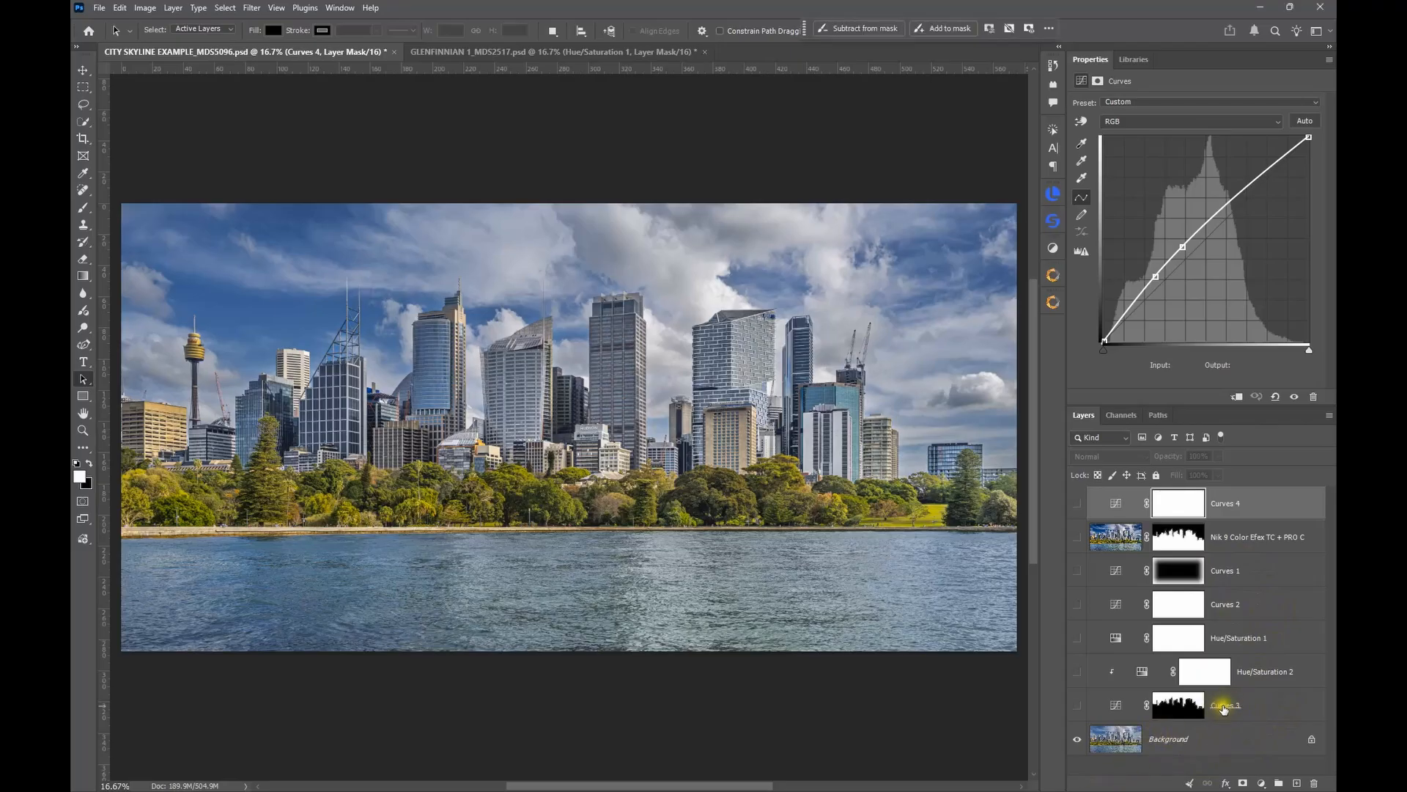
{"action": "double_click", "coordinate": [1224, 709]}
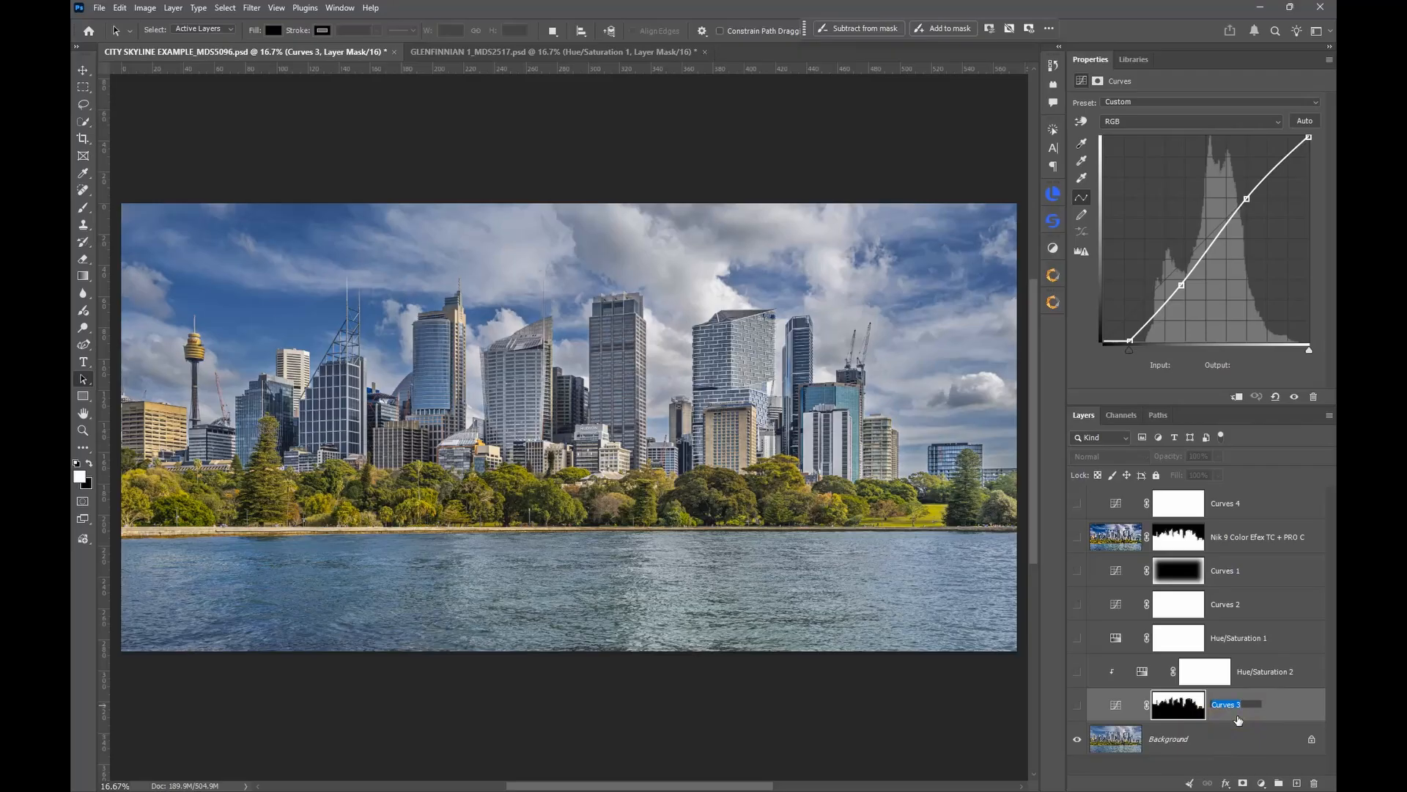
{"action": "type", "text": "SKY ADJ"}
{"action": "key", "text": "Return"}
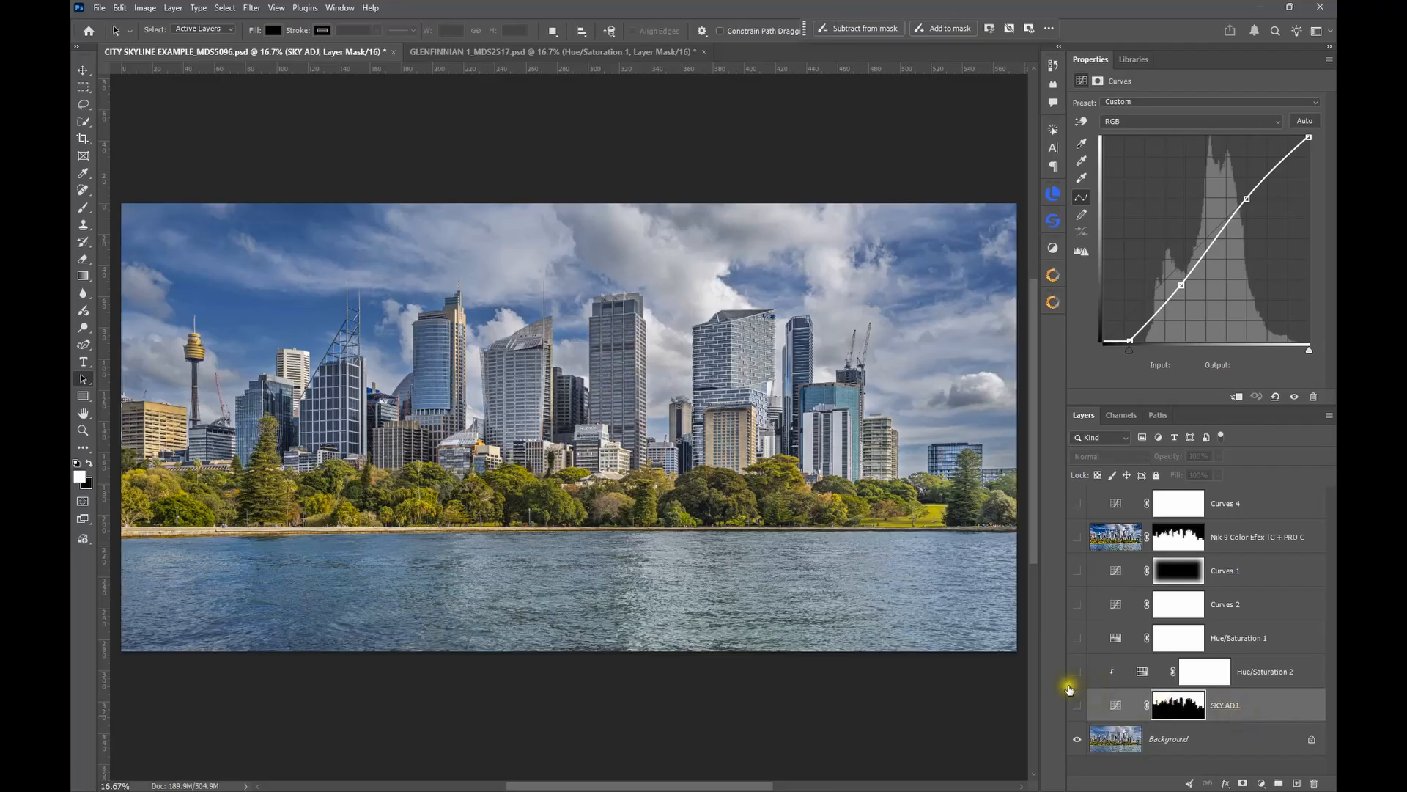
{"action": "left_click", "coordinate": [1260, 672]}
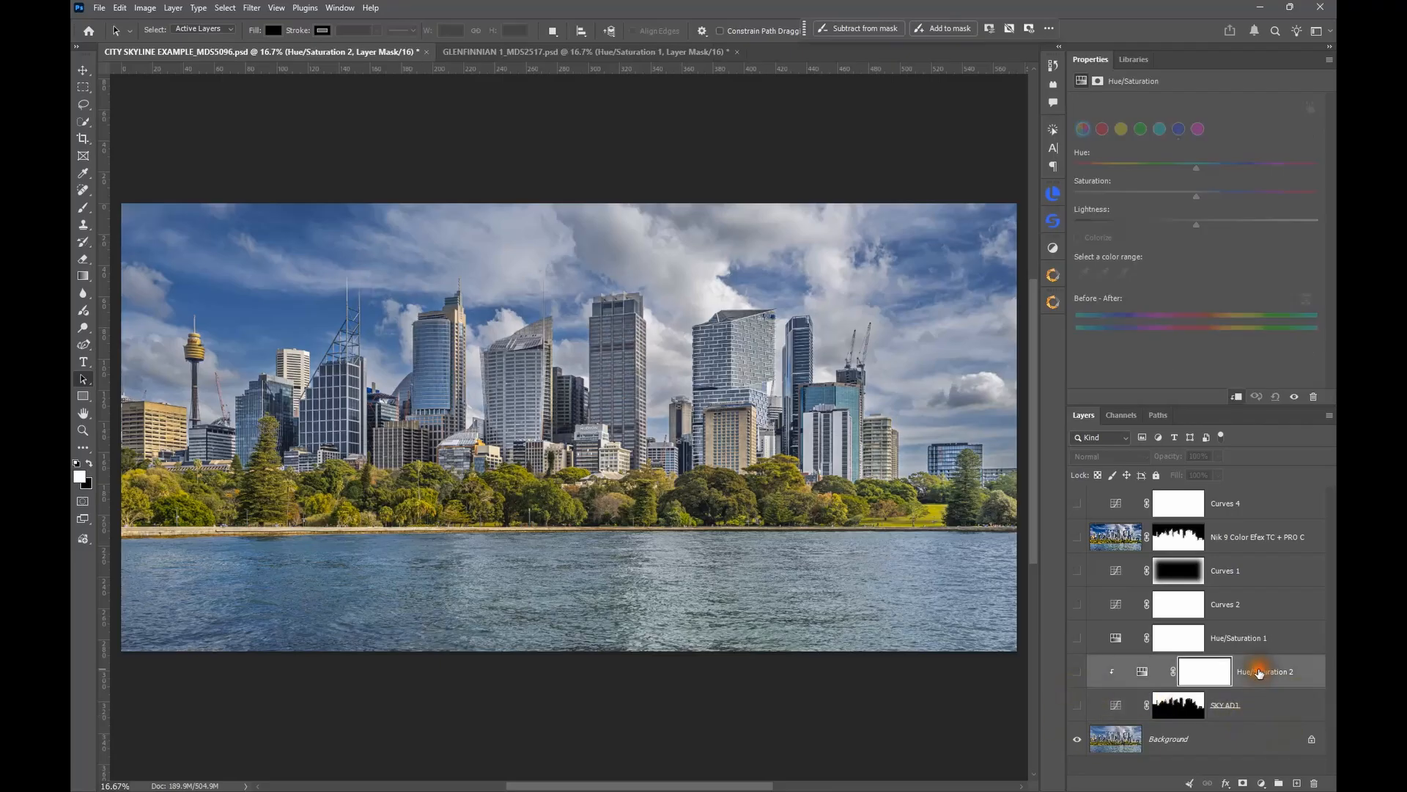
{"action": "double_click", "coordinate": [1259, 673]}
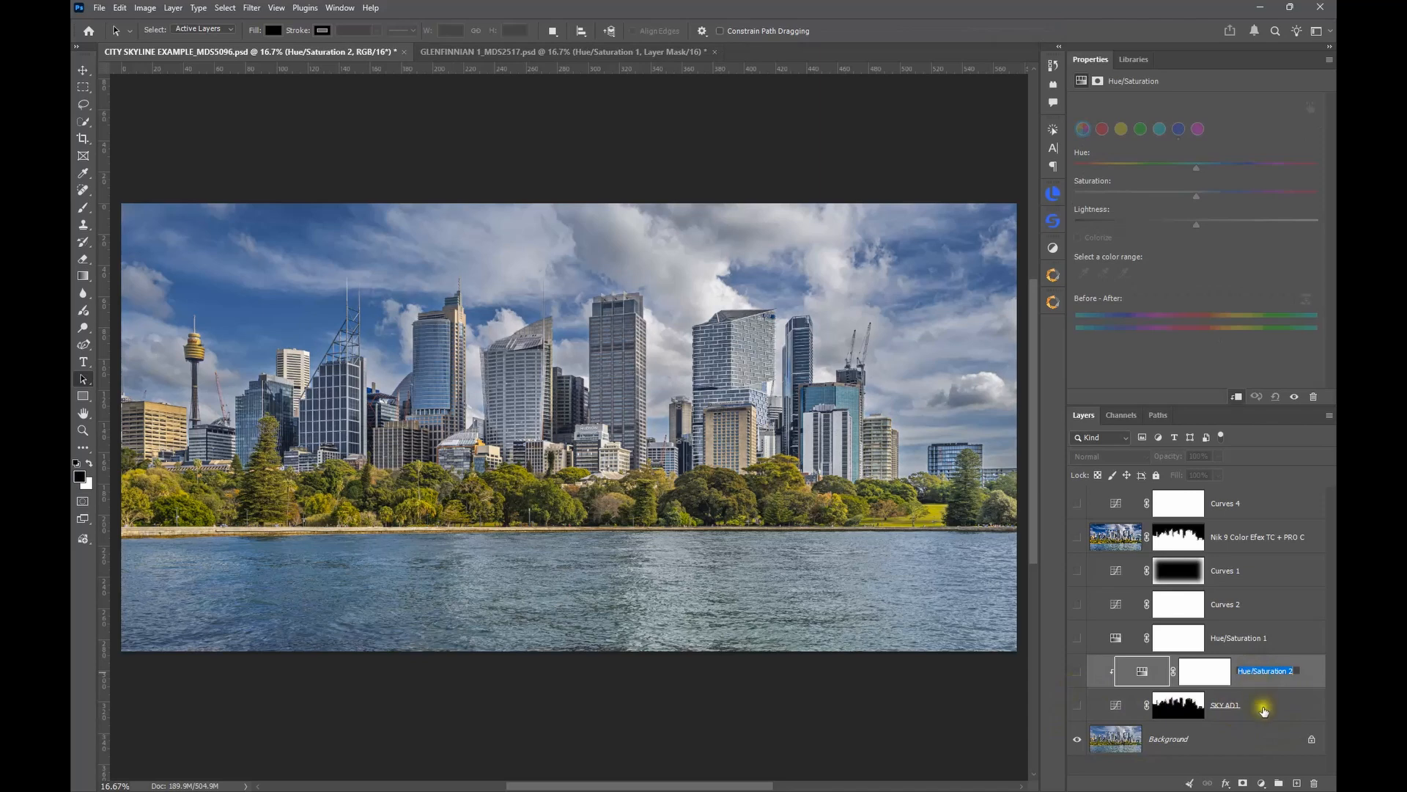
{"action": "left_click", "coordinate": [1262, 710]}
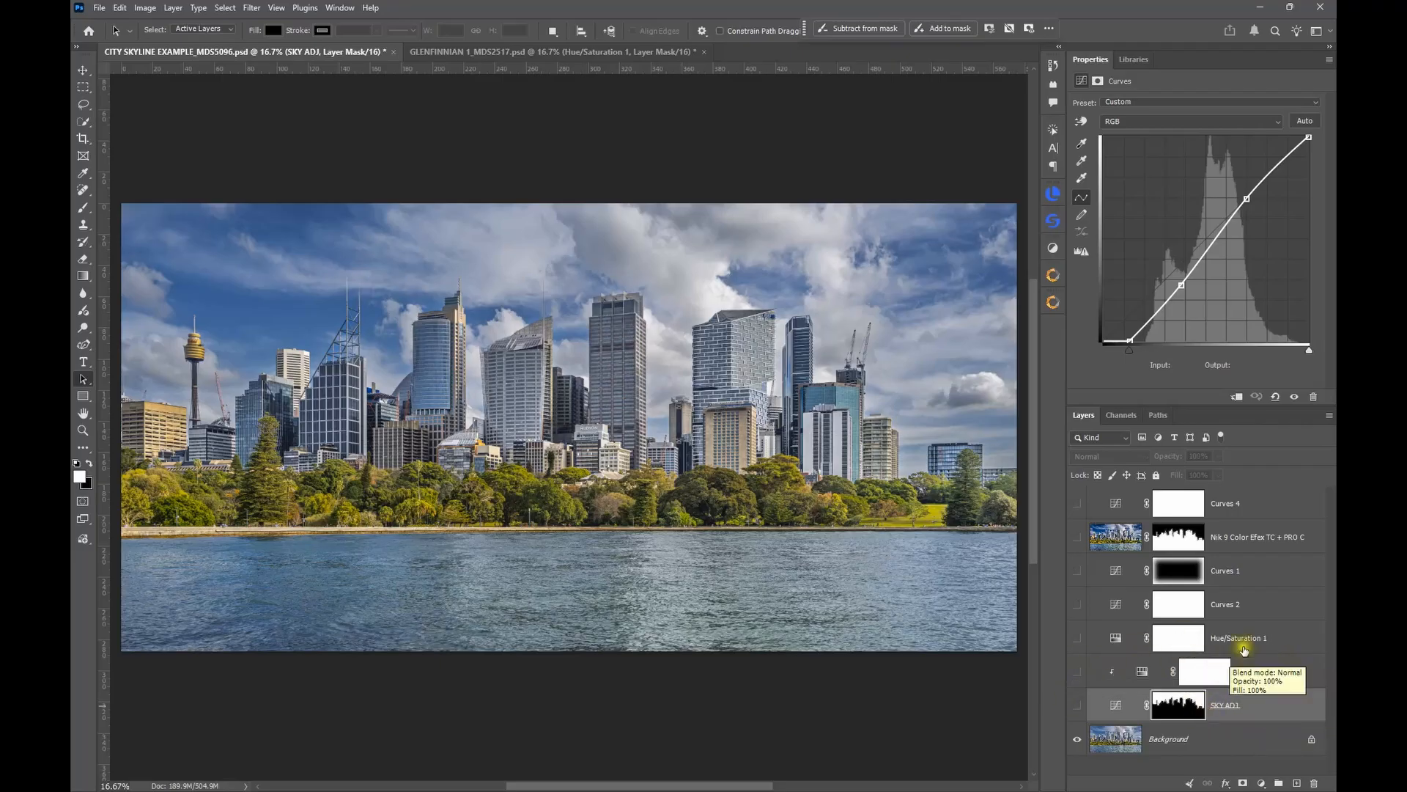
{"action": "left_click", "coordinate": [1303, 669]}
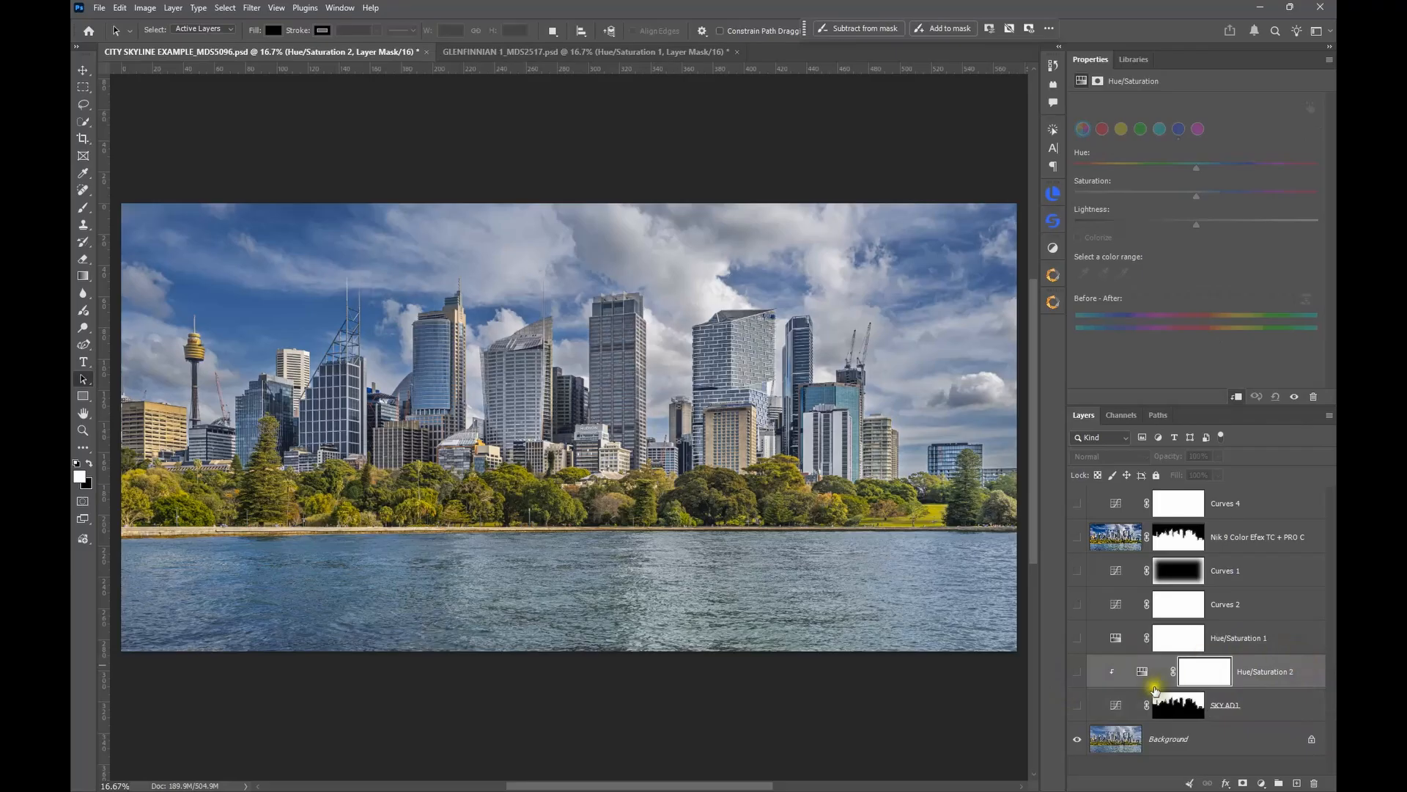
Make the SKY ADJ curves layer visible and inspect its layer mask on the canvas, returning to the normal image view
{"action": "left_click", "coordinate": [1078, 705]}
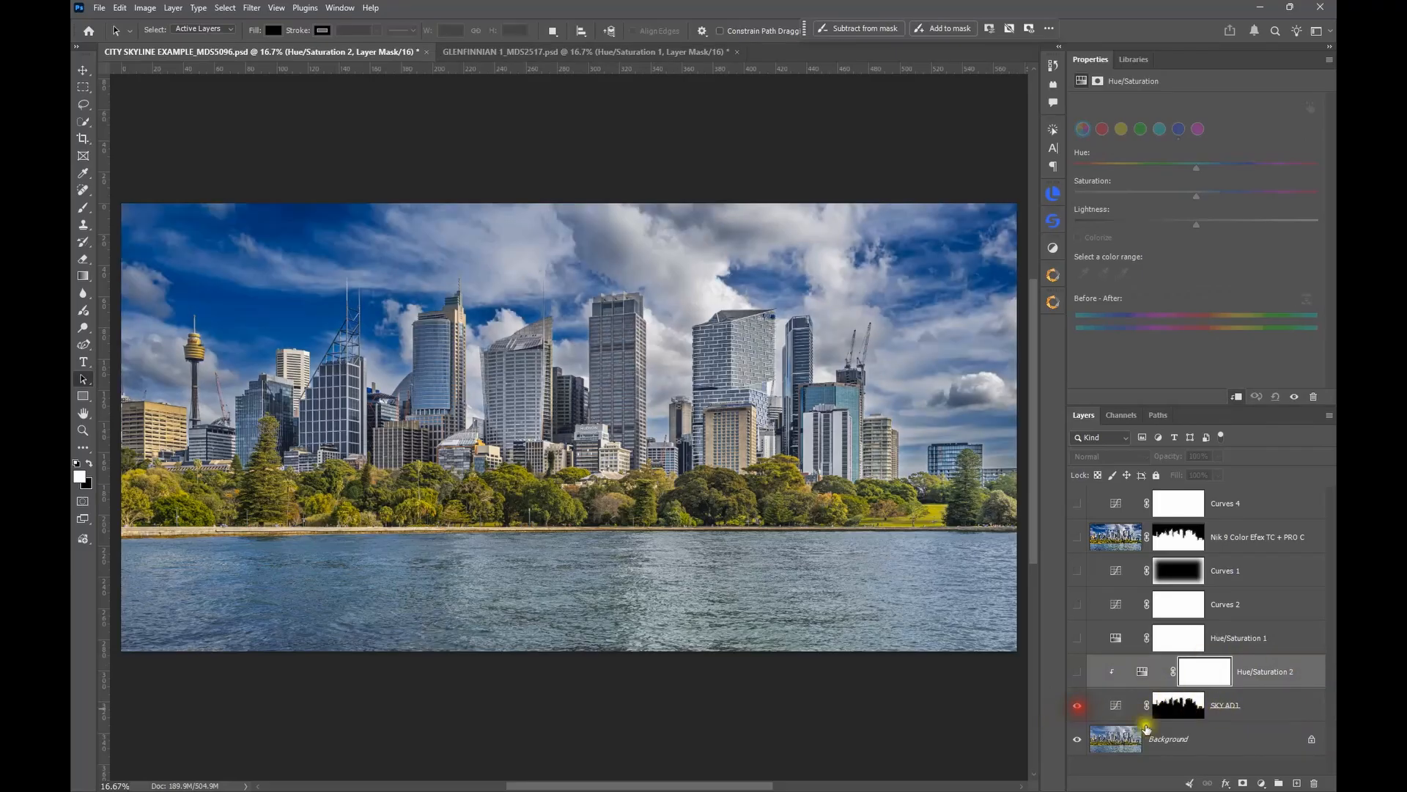
{"action": "left_click", "coordinate": [1118, 708]}
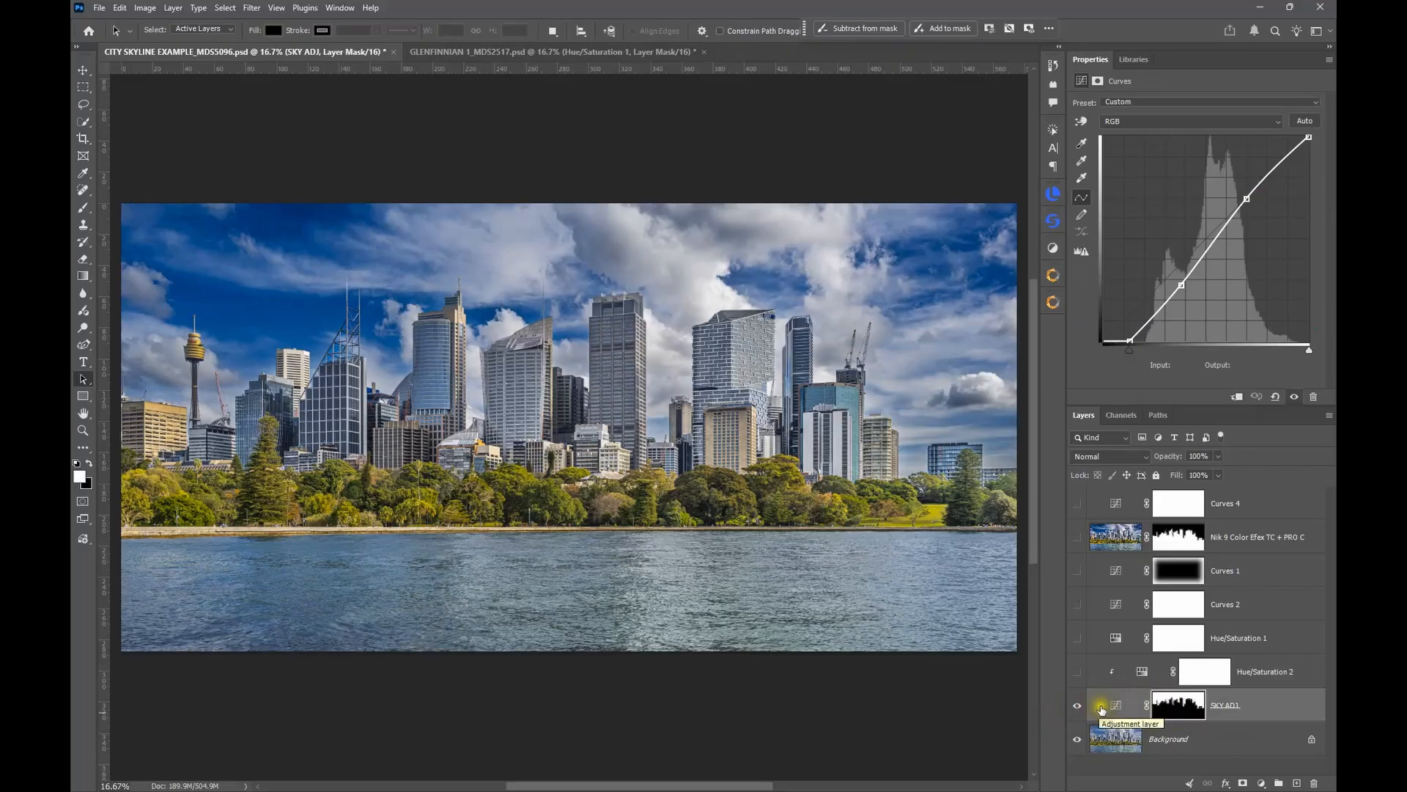
{"action": "left_click", "coordinate": [1177, 705], "text": "alt"}
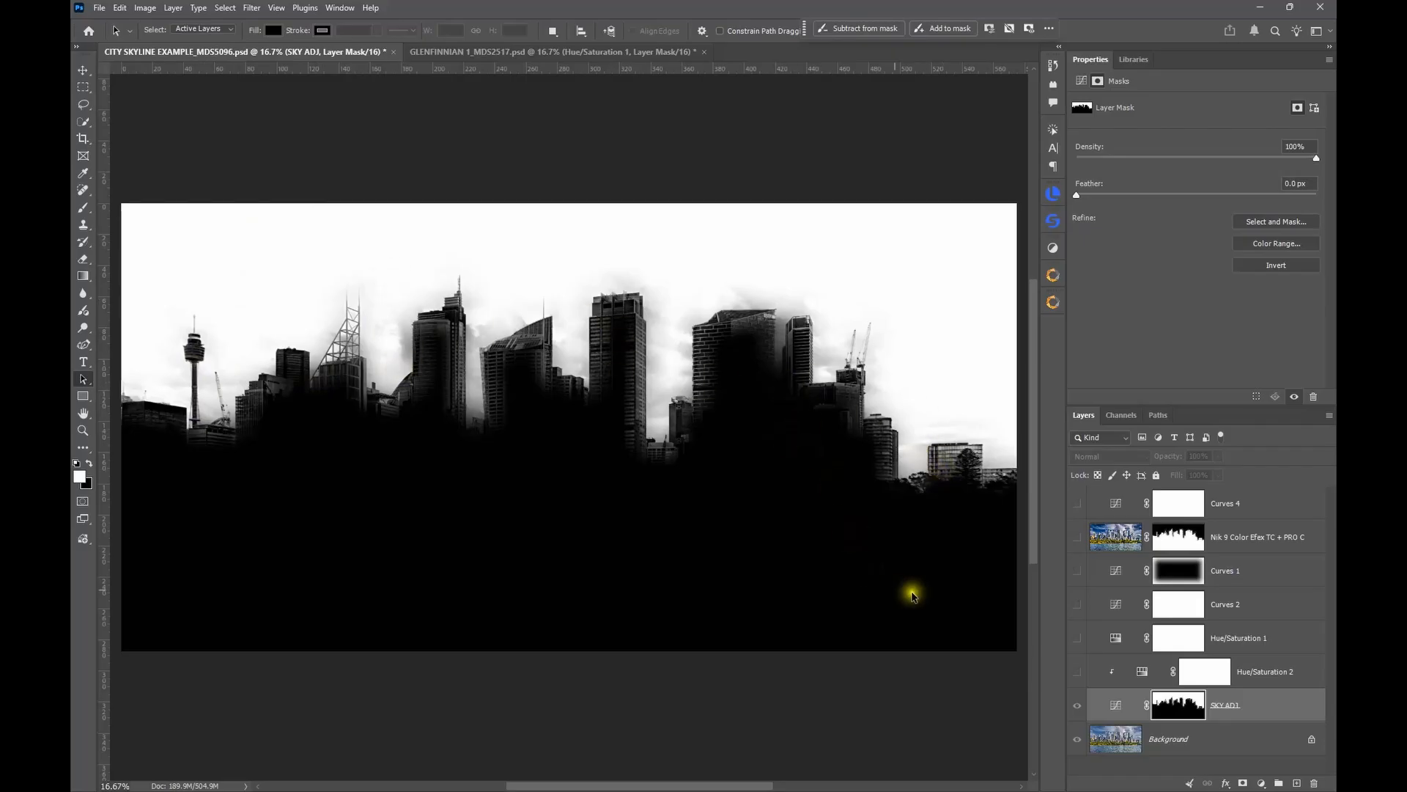
{"action": "left_click", "coordinate": [1184, 711], "text": "alt"}
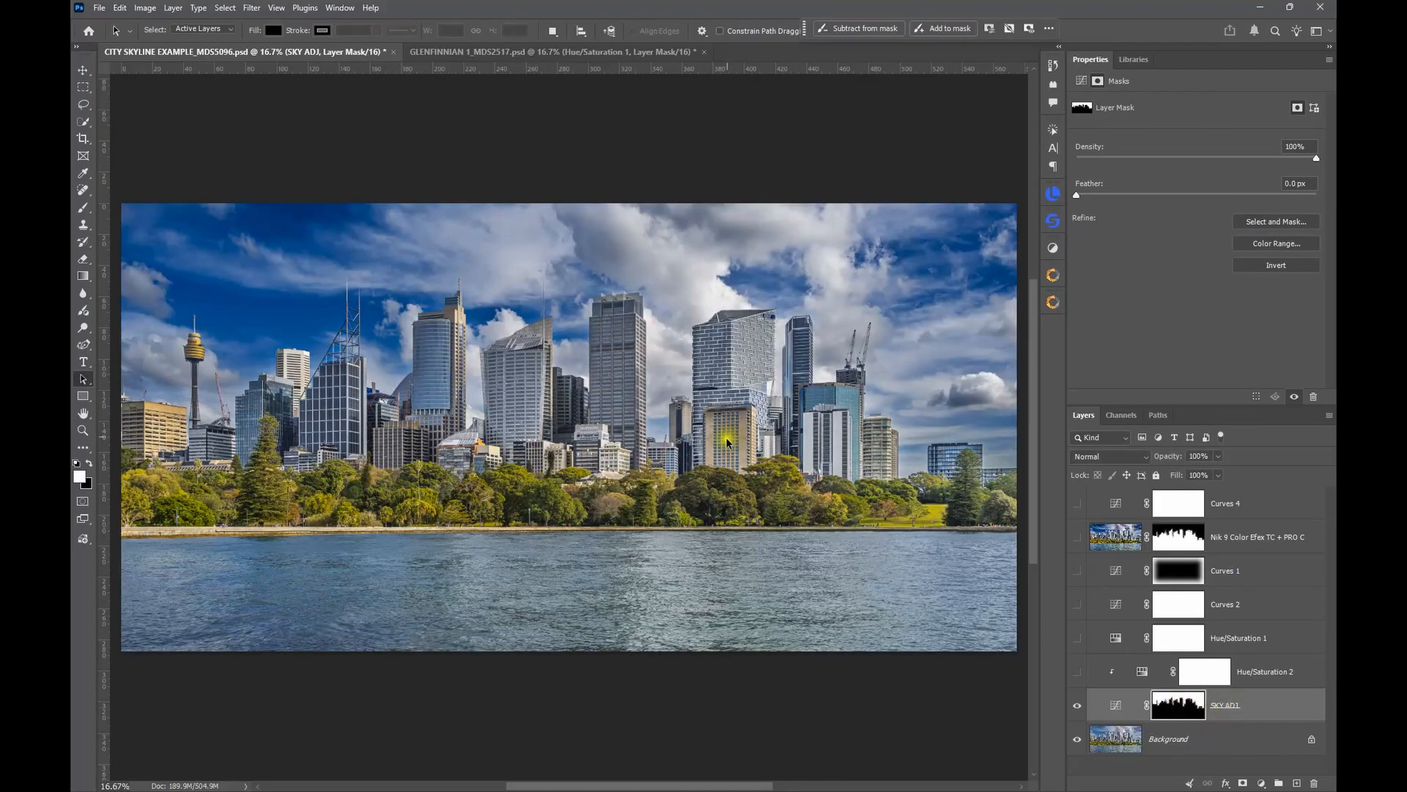
Compare the sky with the SKY ADJ layer hidden and shown, leaving the layer visible
{"action": "left_click", "coordinate": [1078, 707]}
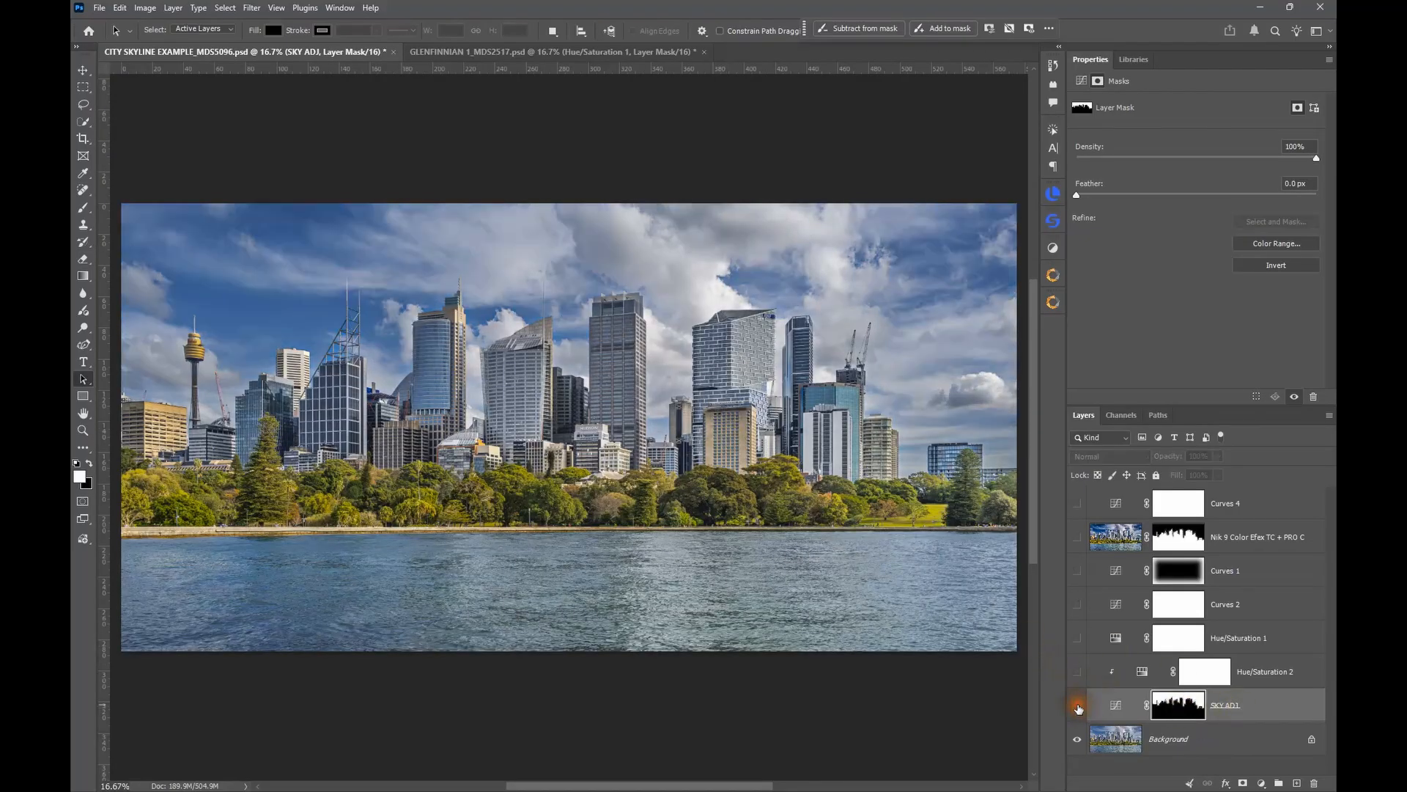
{"action": "left_click", "coordinate": [1078, 706]}
{"action": "left_click", "coordinate": [1078, 707]}
{"action": "left_click", "coordinate": [1078, 706]}
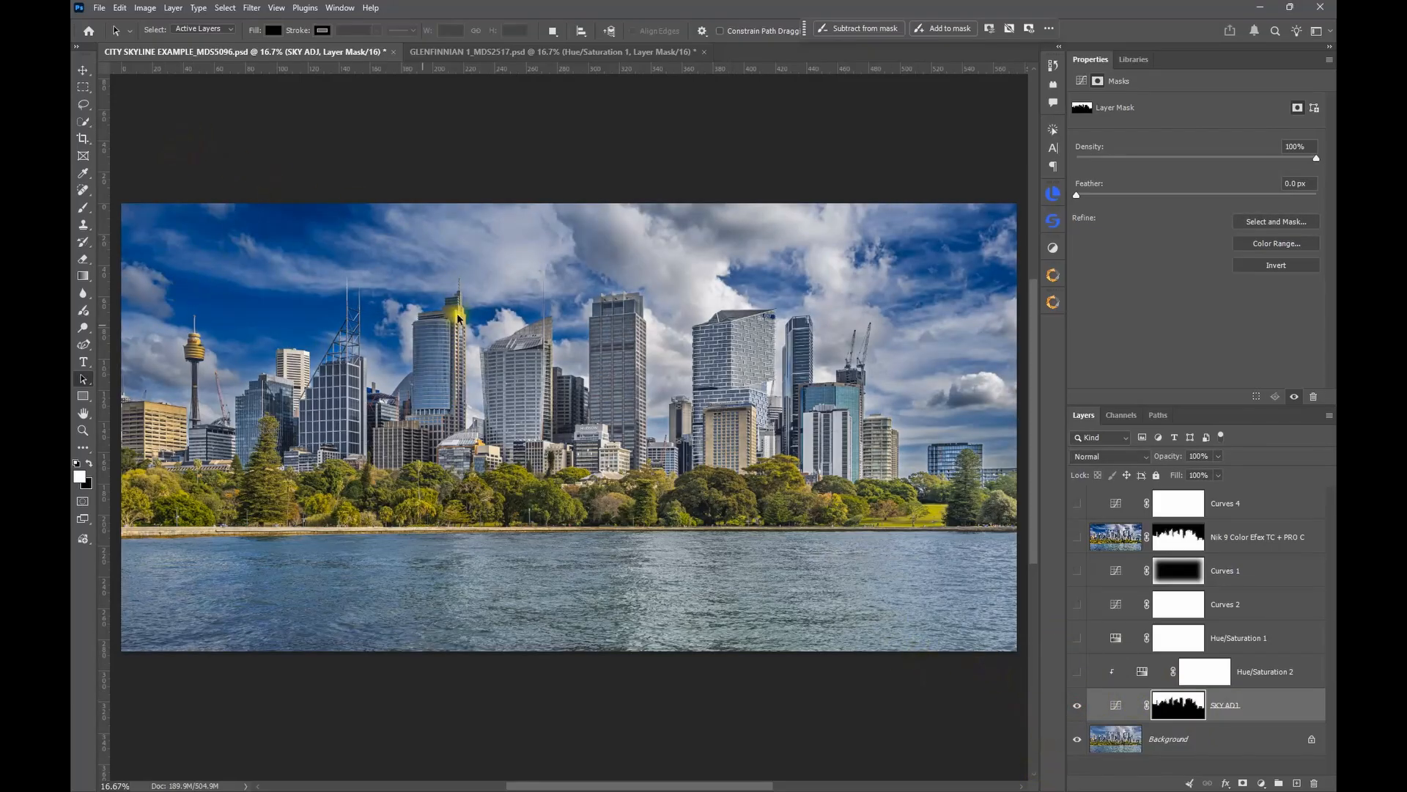
Make the Hue/Saturation 2 layer visible and set its Blues saturation to -29
{"action": "left_click", "coordinate": [1290, 672]}
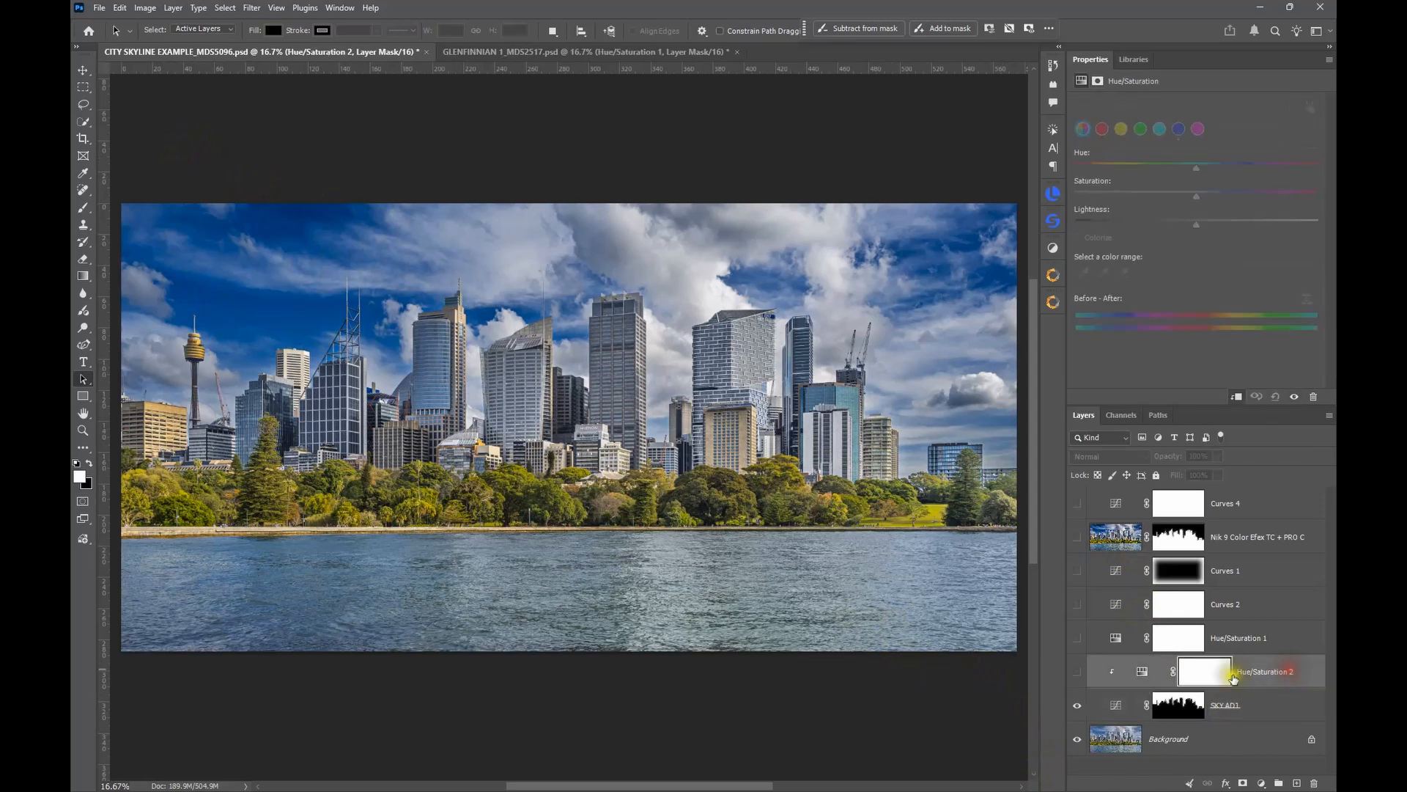
{"action": "left_click", "coordinate": [1077, 672]}
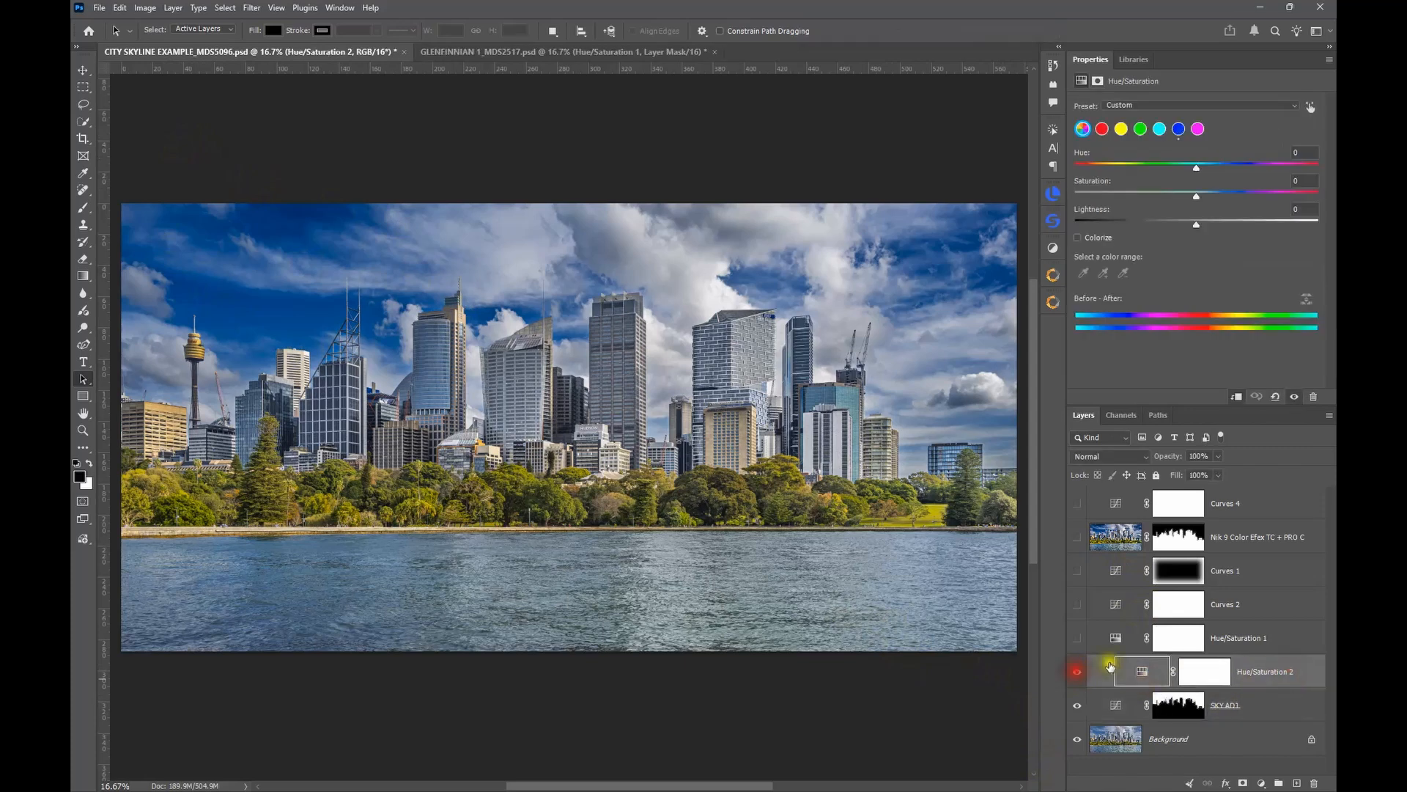
{"action": "left_click", "coordinate": [1178, 128]}
{"action": "left_click_drag", "start_coordinate": [1196, 195], "coordinate": [1160, 195]}
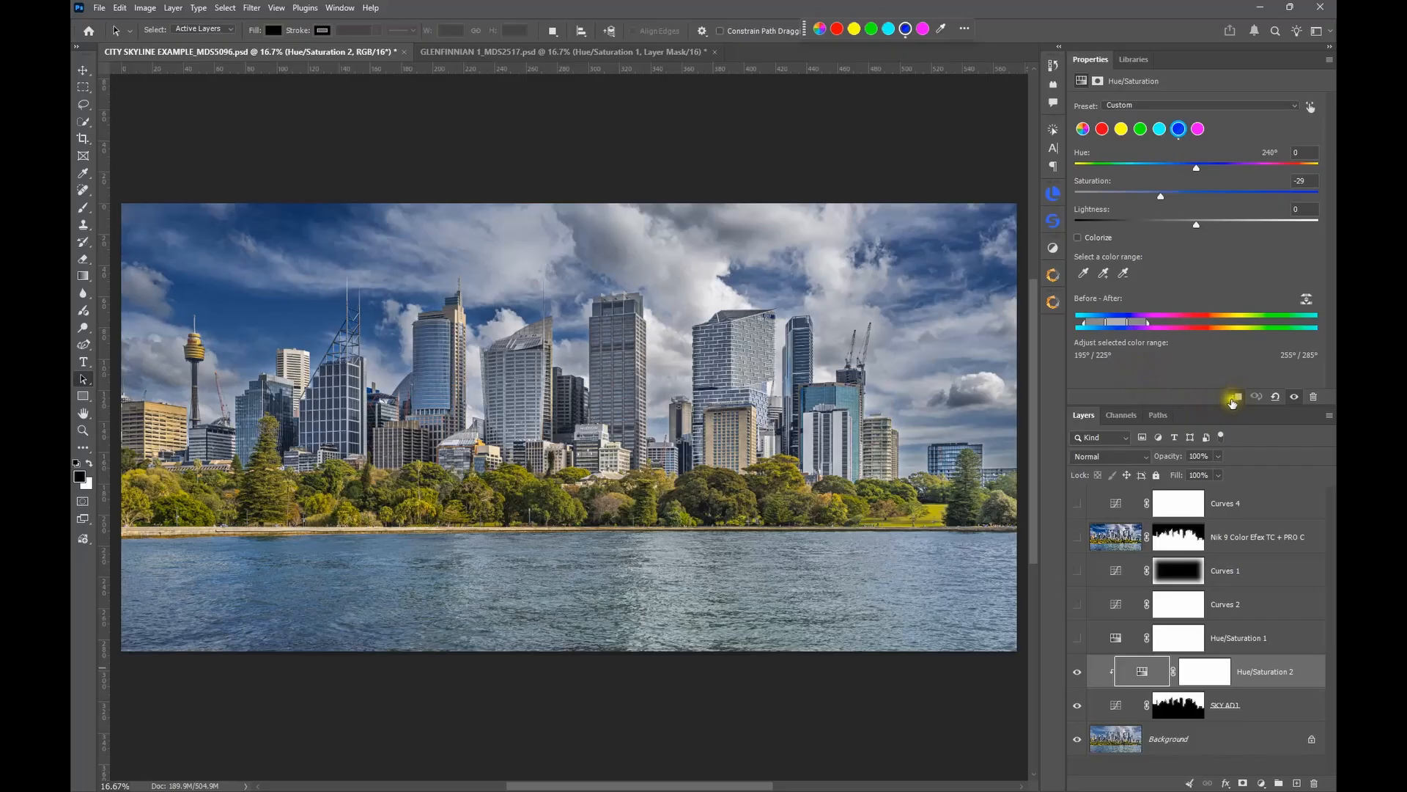
Release the Hue/Saturation 2 layer from its clipping to SKY ADJ and clip it back again
{"action": "left_click", "coordinate": [1236, 398]}
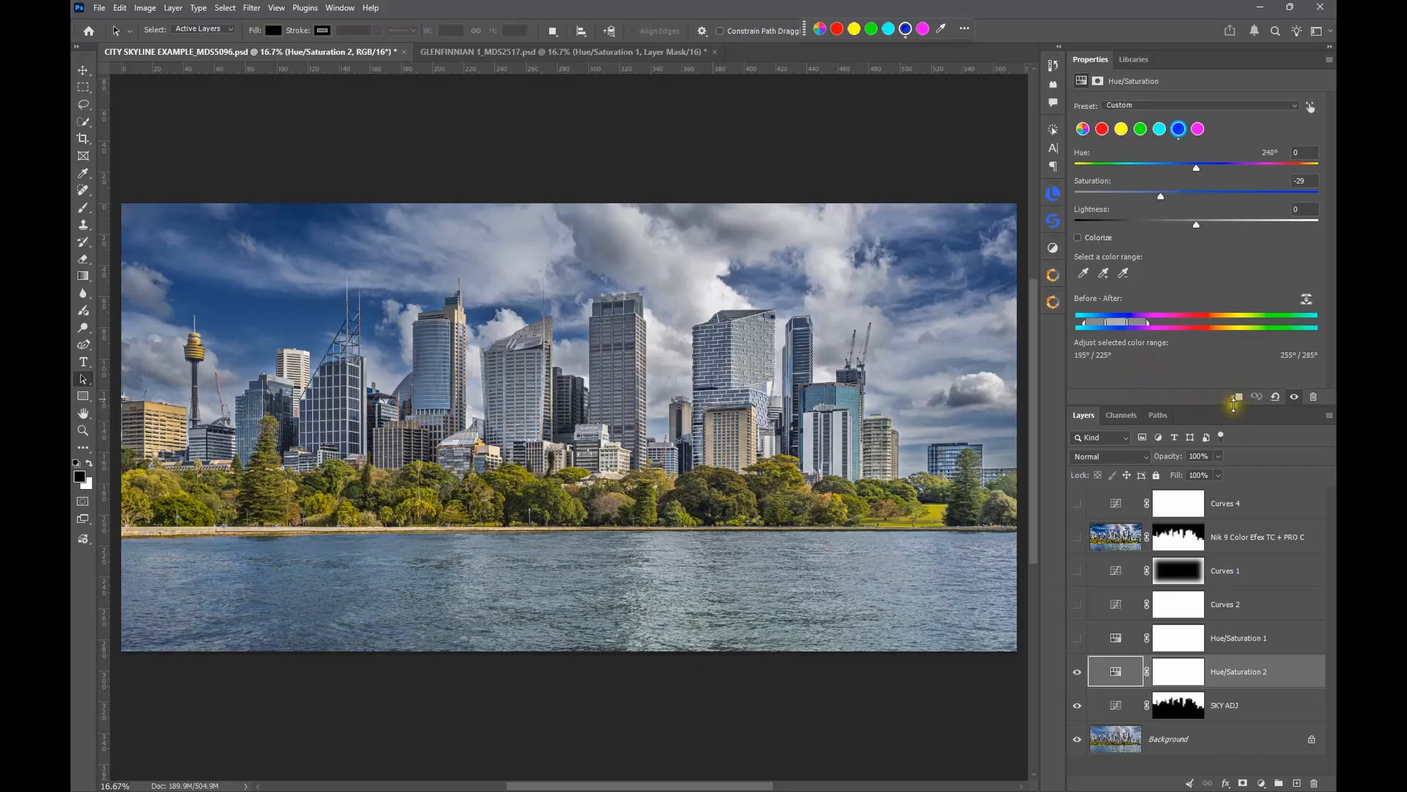
{"action": "left_click", "coordinate": [1236, 400]}
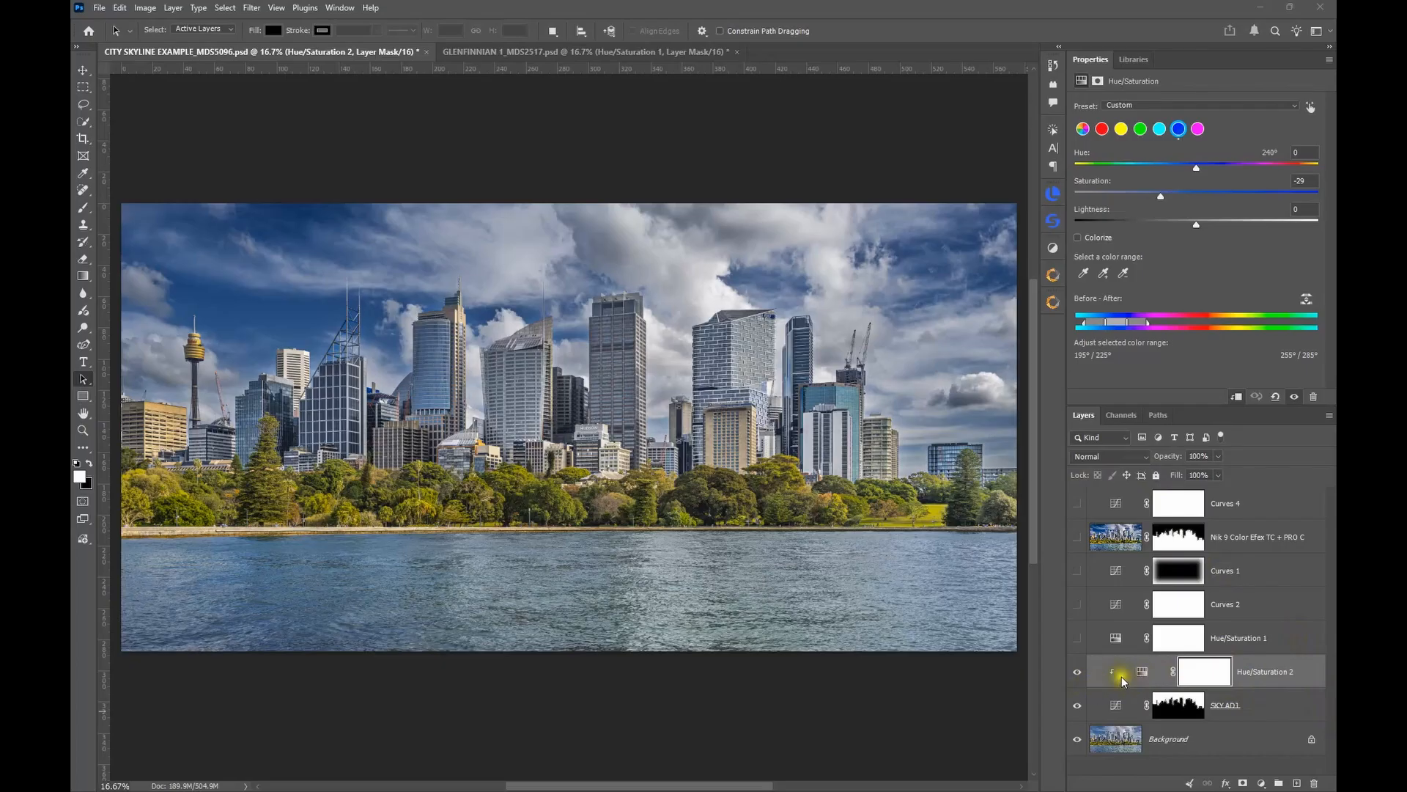
{"action": "left_click", "coordinate": [980, 700]}
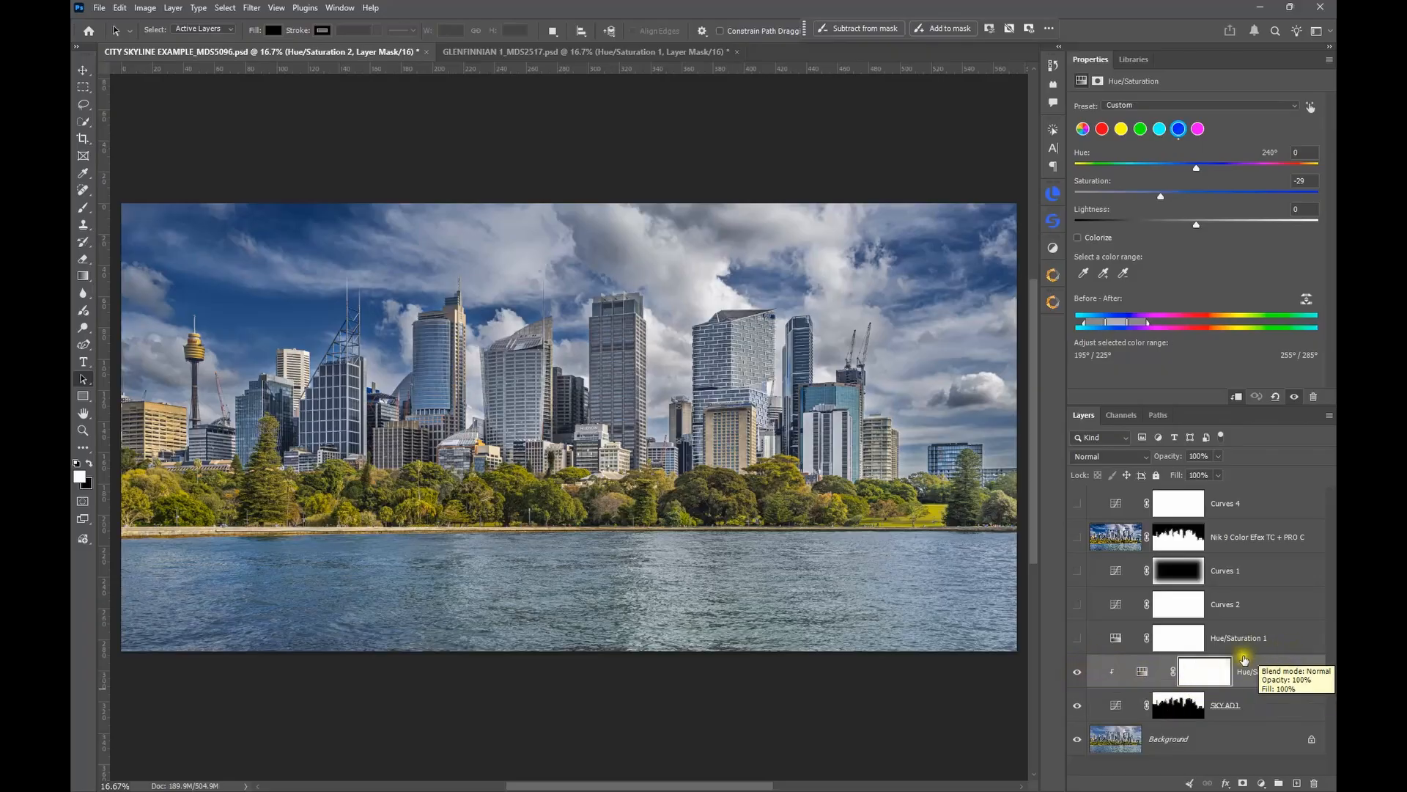
Make the Hue/Saturation 1 layer visible and compare the image with and without it, leaving it on
{"action": "left_click", "coordinate": [1095, 638]}
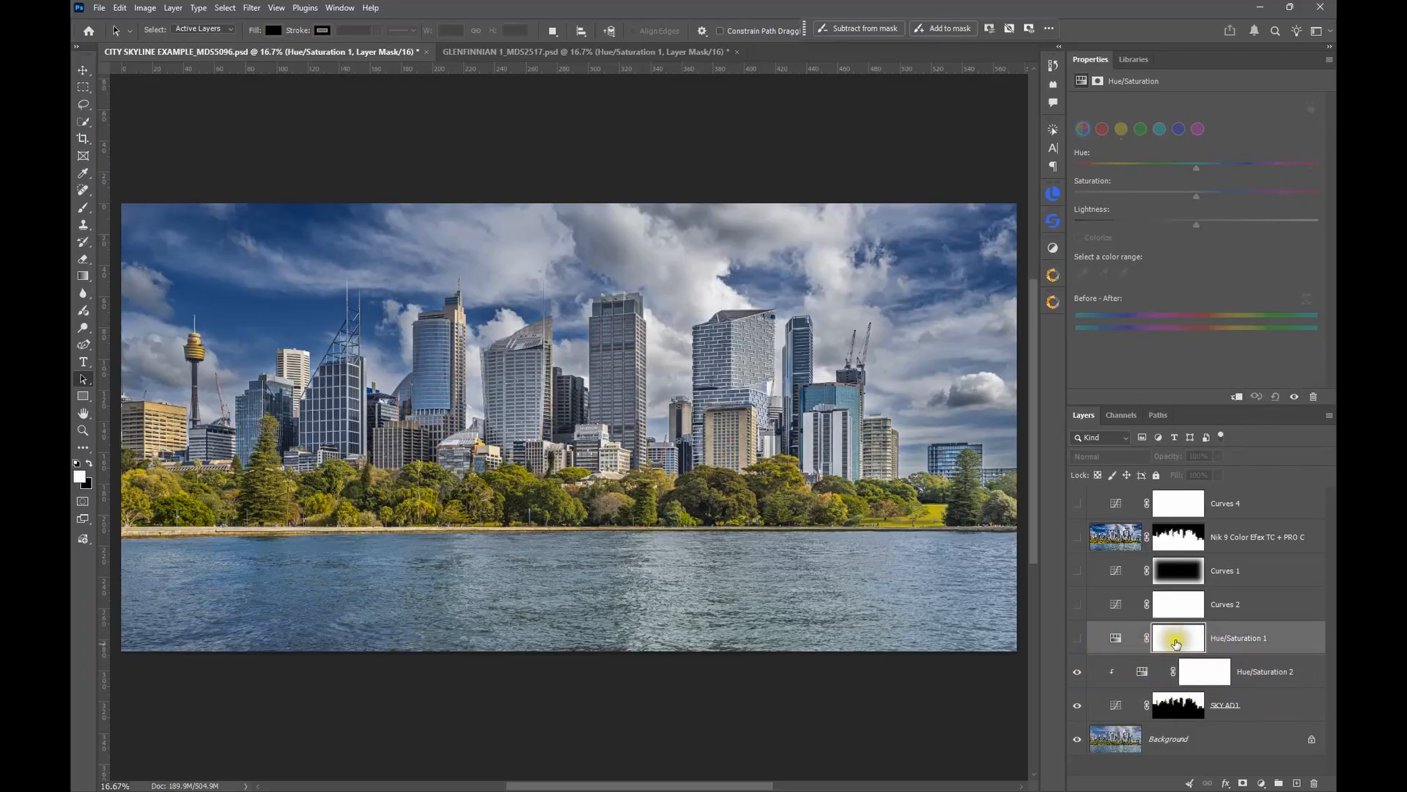
{"action": "left_click", "coordinate": [1076, 639]}
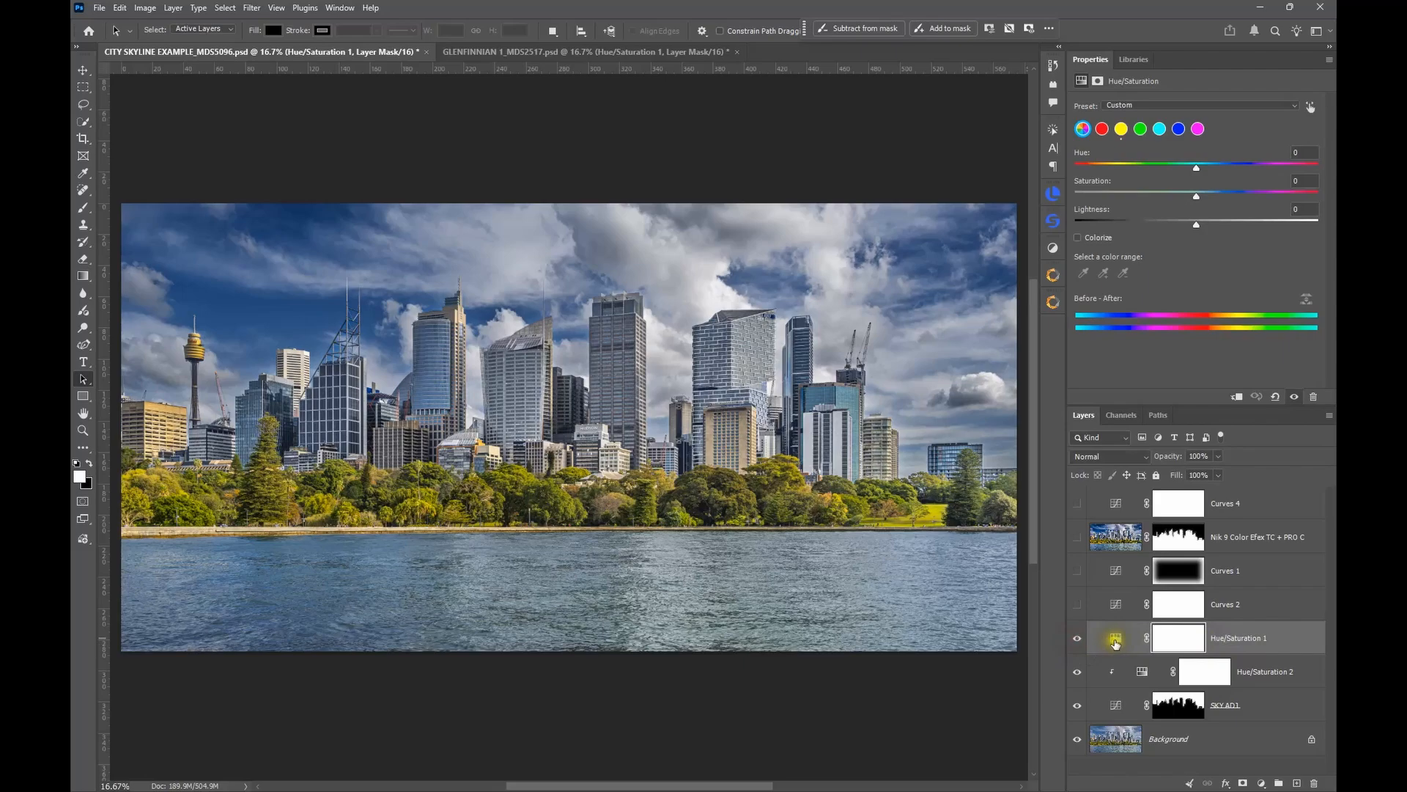
{"action": "left_click", "coordinate": [1115, 642]}
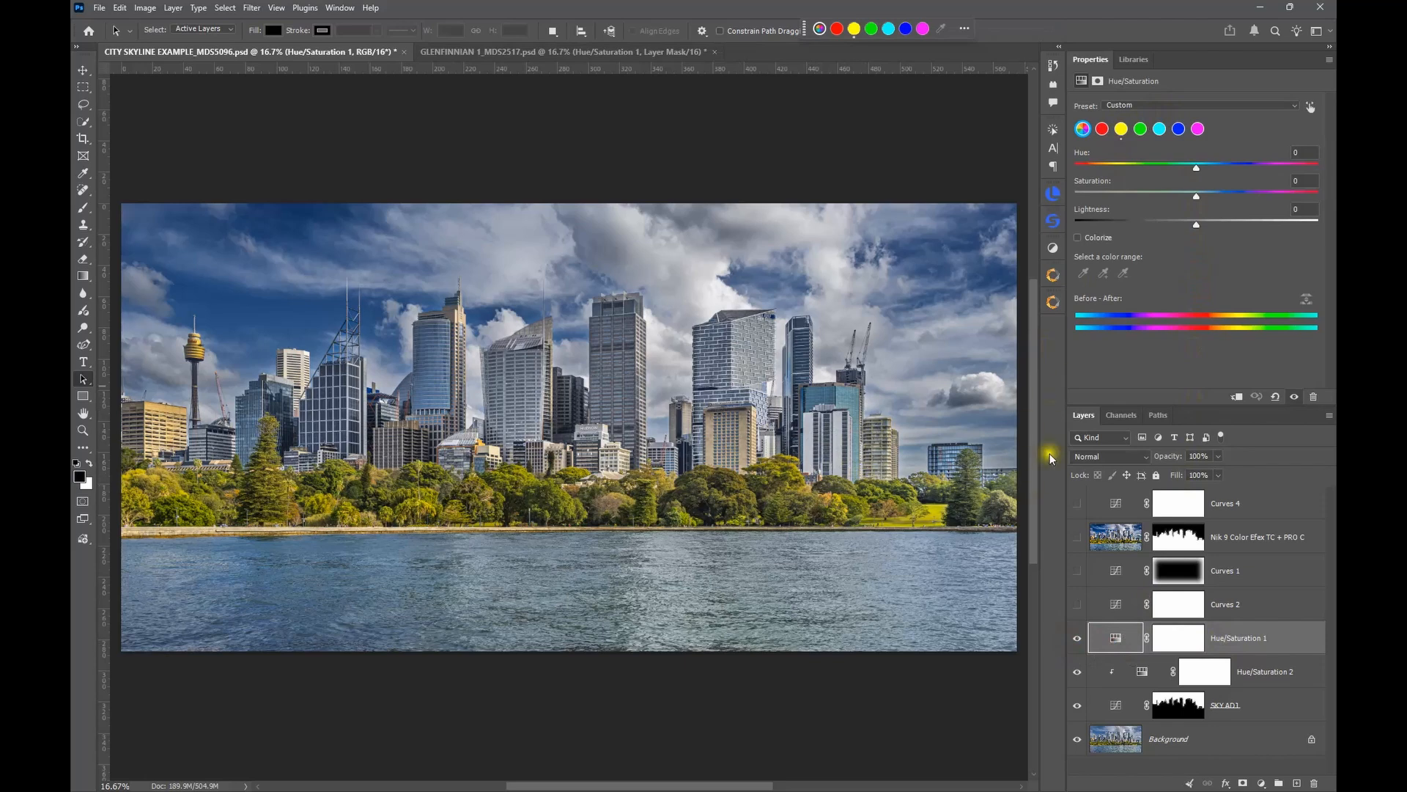
{"action": "left_click", "coordinate": [1077, 642]}
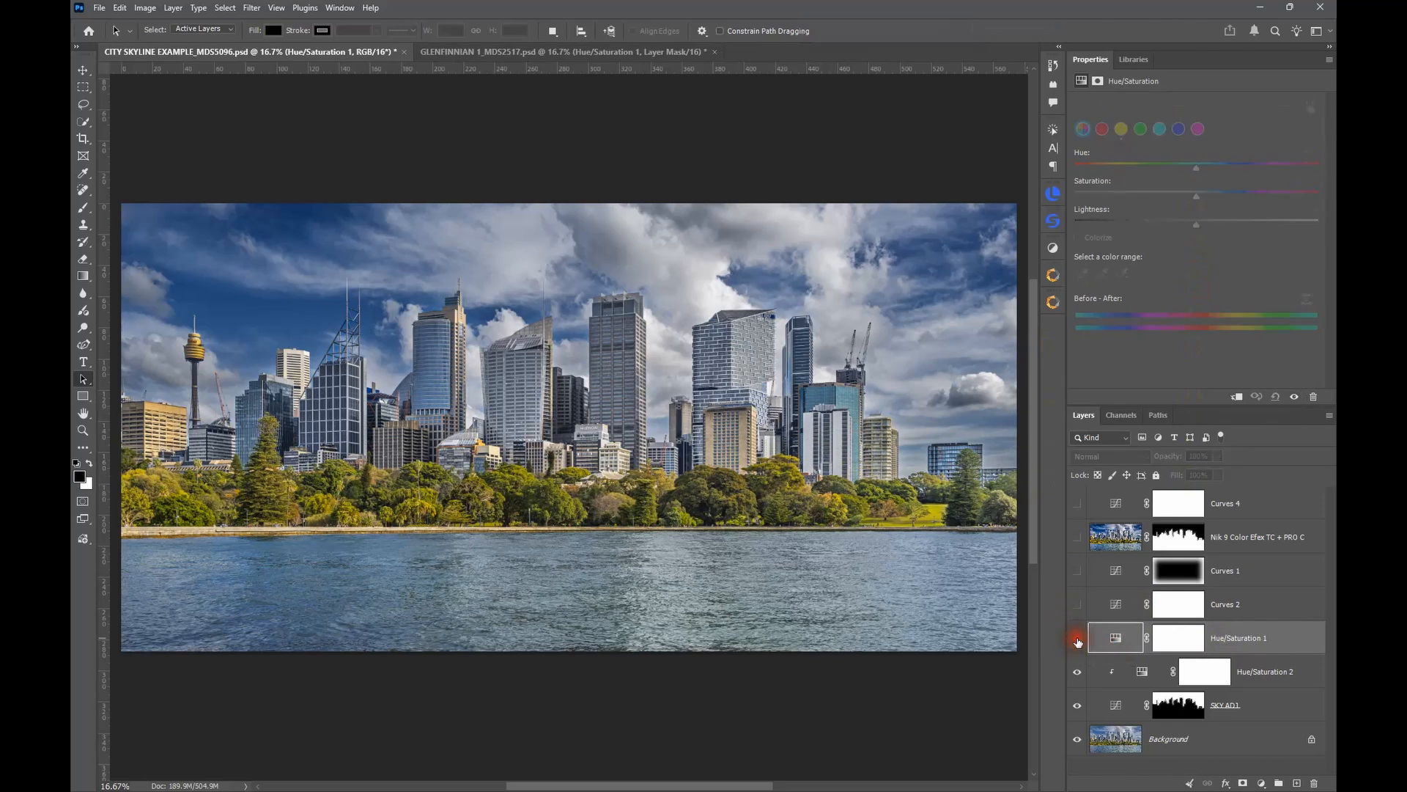
{"action": "left_click", "coordinate": [1077, 642]}
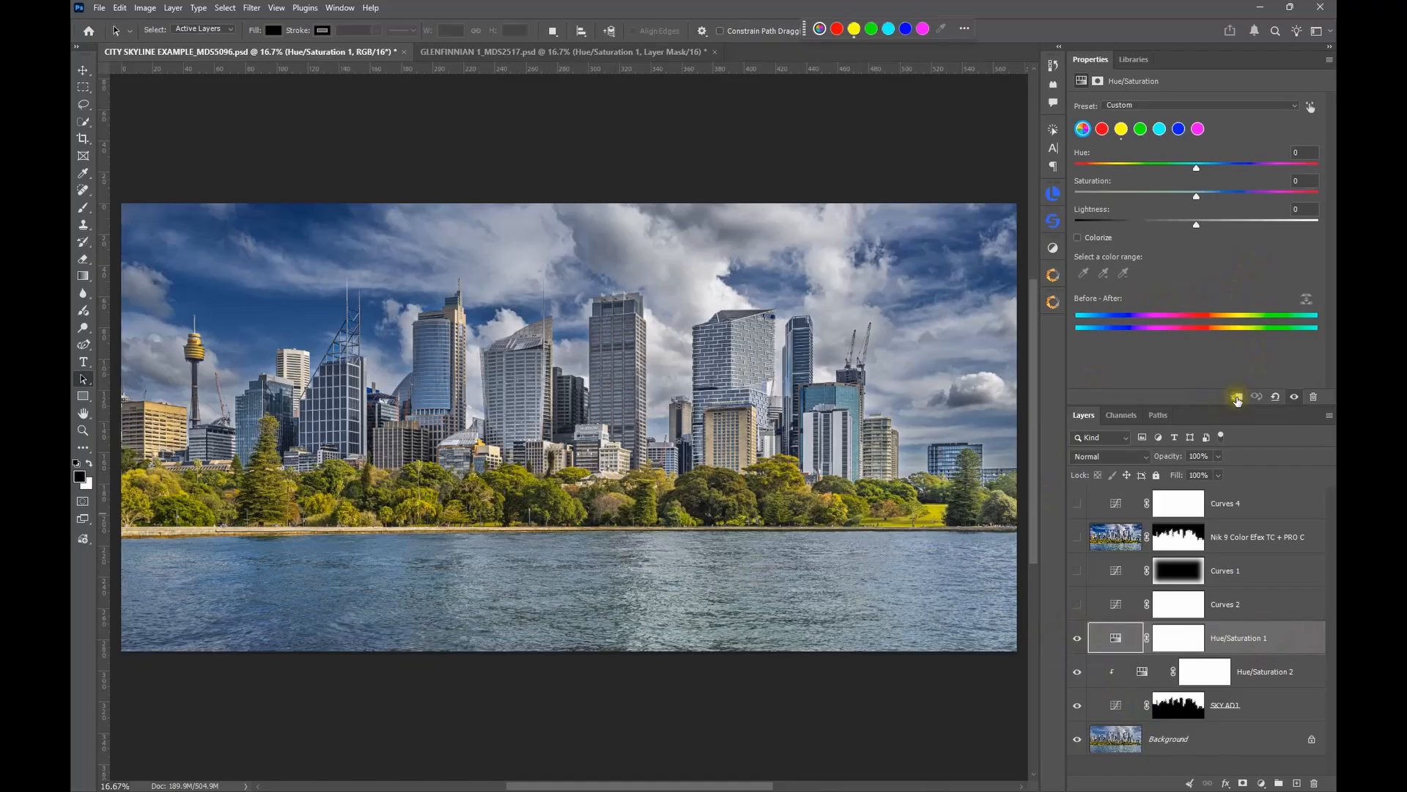
Clip the Hue/Saturation 1 layer to the SKY ADJ layer group, comparing the foliage with the clipping released
{"action": "left_click", "coordinate": [1237, 398]}
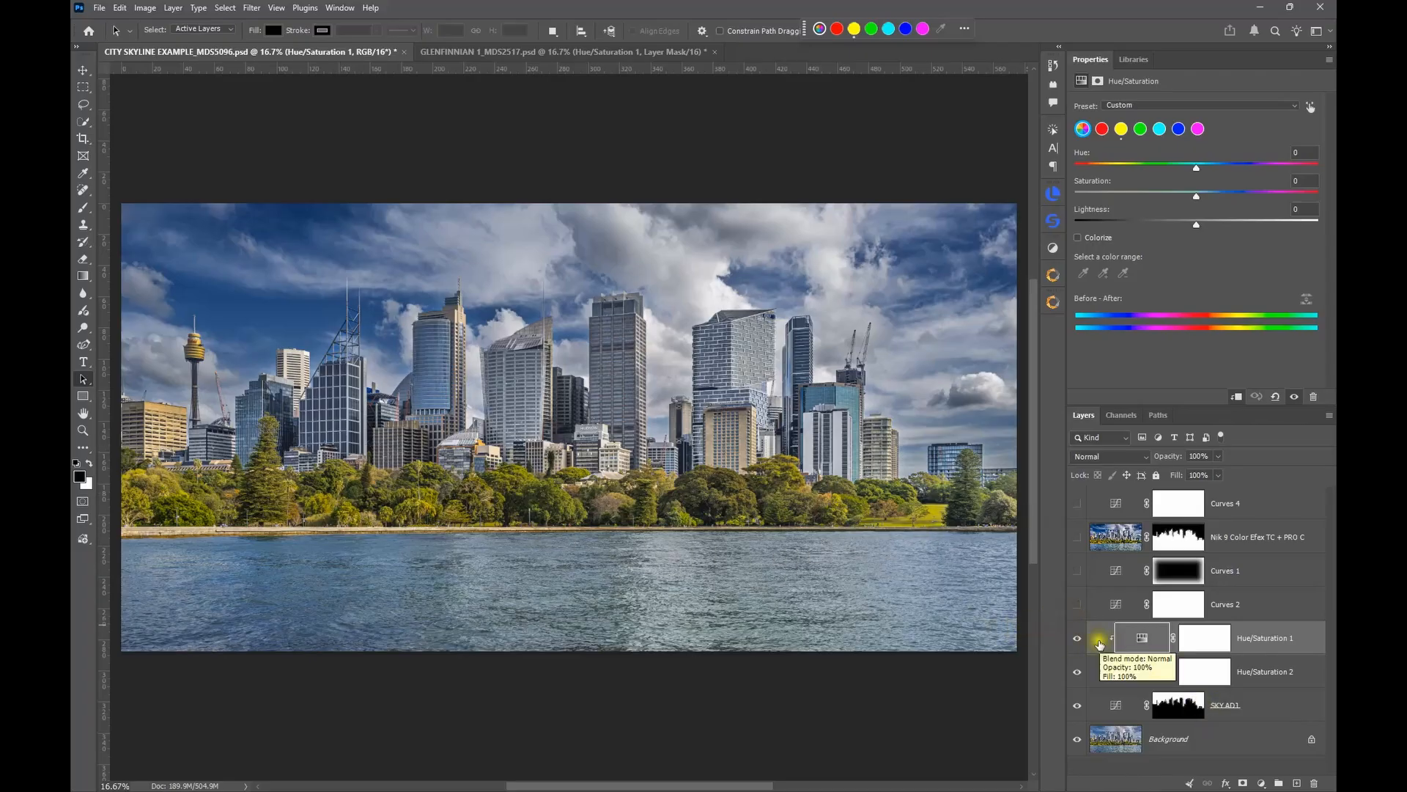
{"action": "left_click", "coordinate": [1239, 397]}
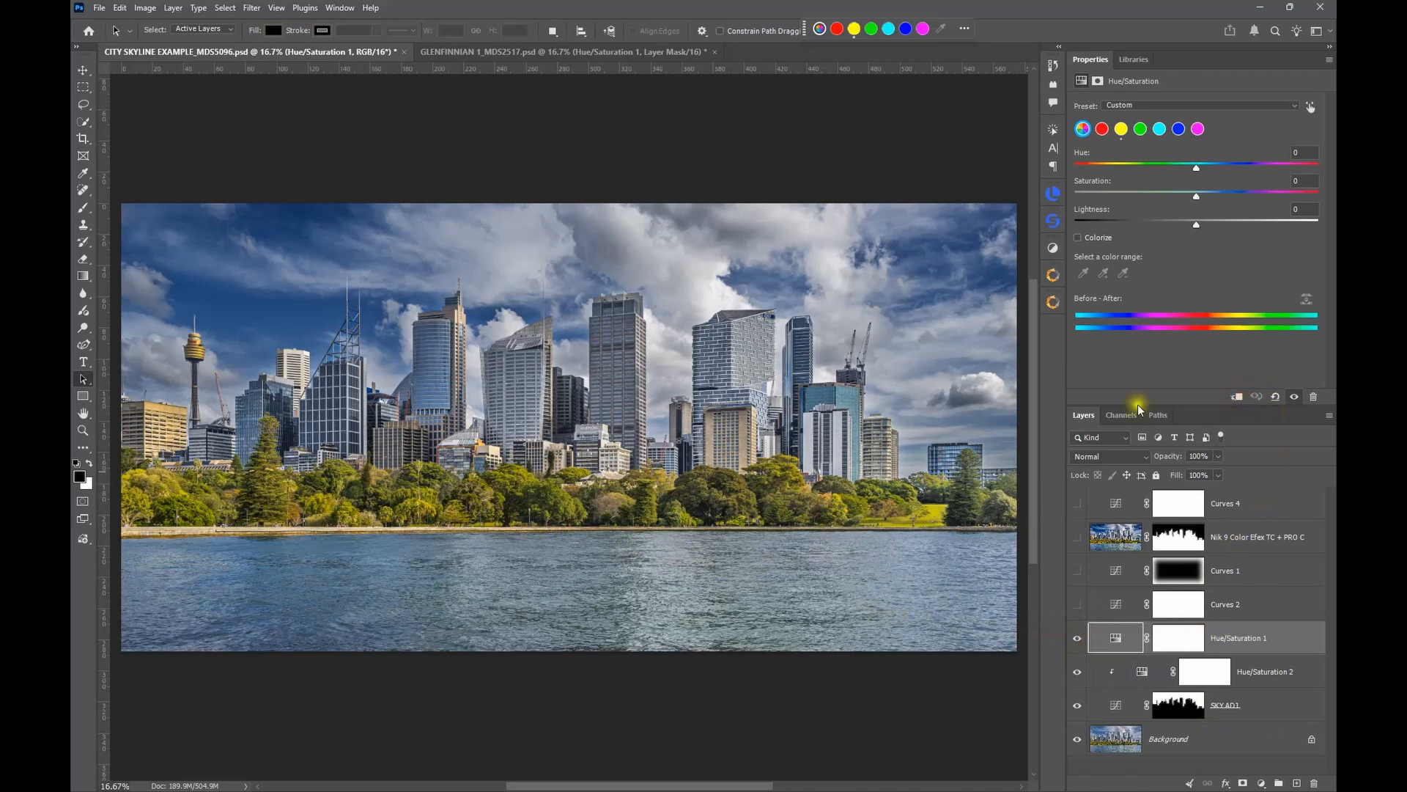
{"action": "left_click", "coordinate": [1103, 645]}
{"action": "left_click", "coordinate": [1238, 397]}
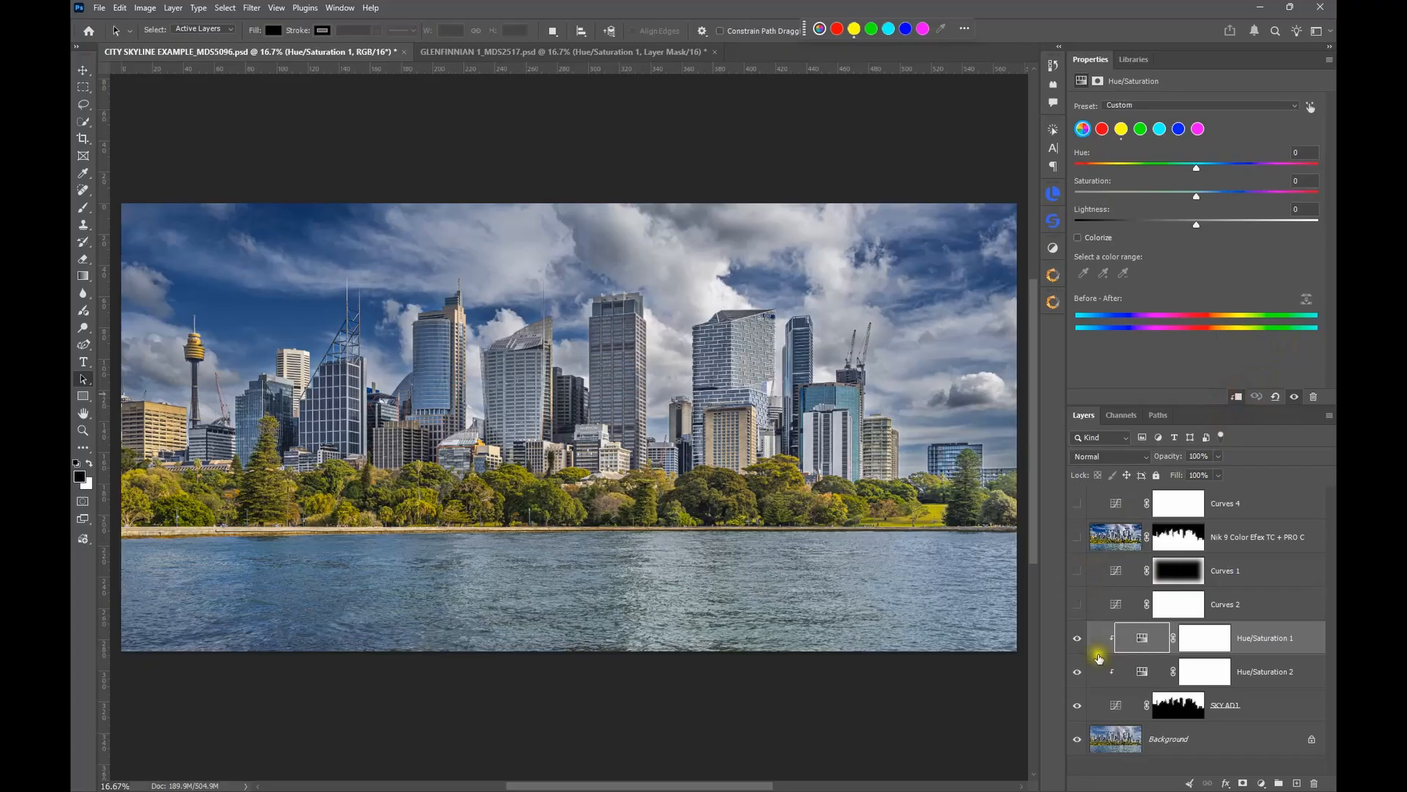
Release the Hue/Saturation 1 layer from its clipping to the SKY ADJ layer
{"action": "left_click", "coordinate": [1237, 397]}
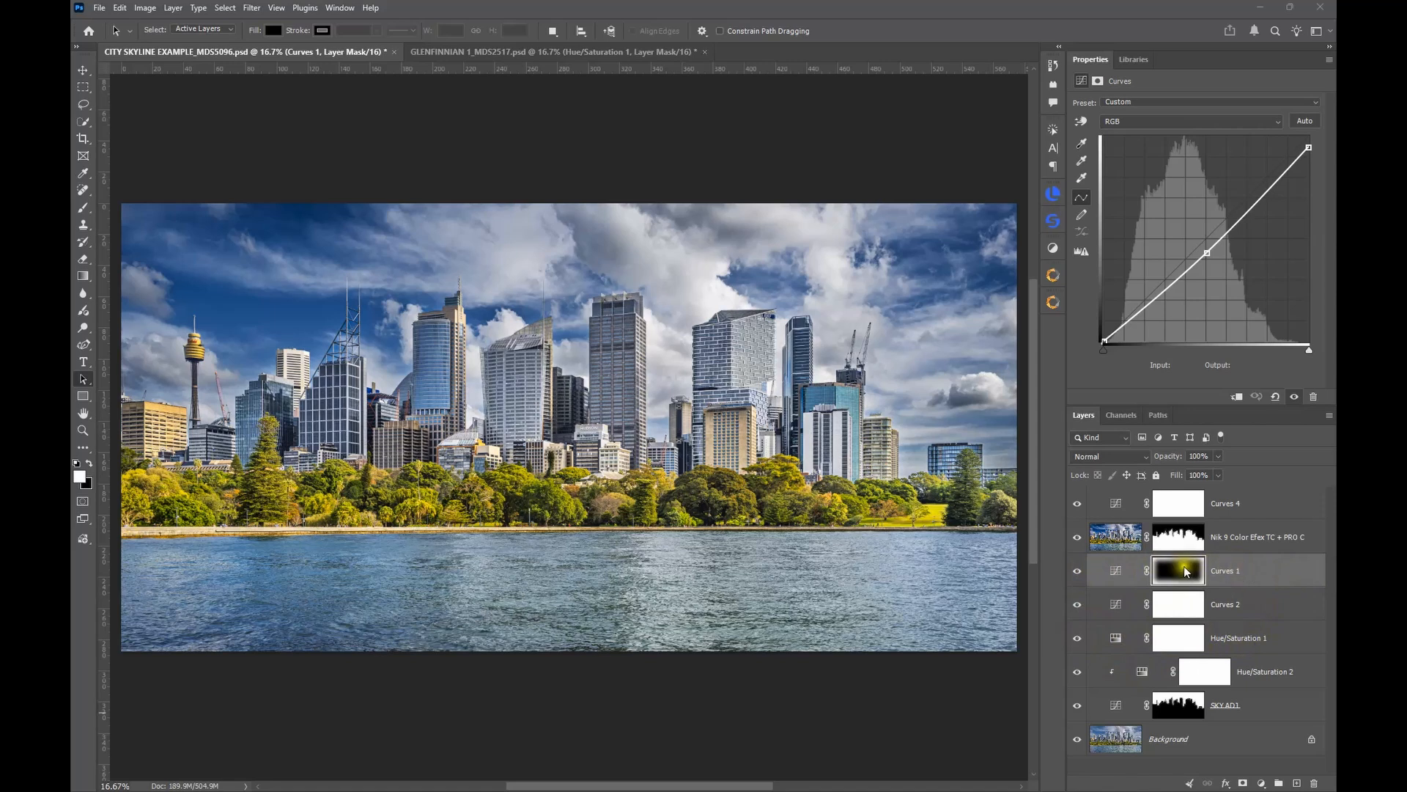
View the Curves 1 layer's mask on its own, return to the full image, and select the layer's curve adjustment
{"action": "left_click", "coordinate": [1108, 577]}
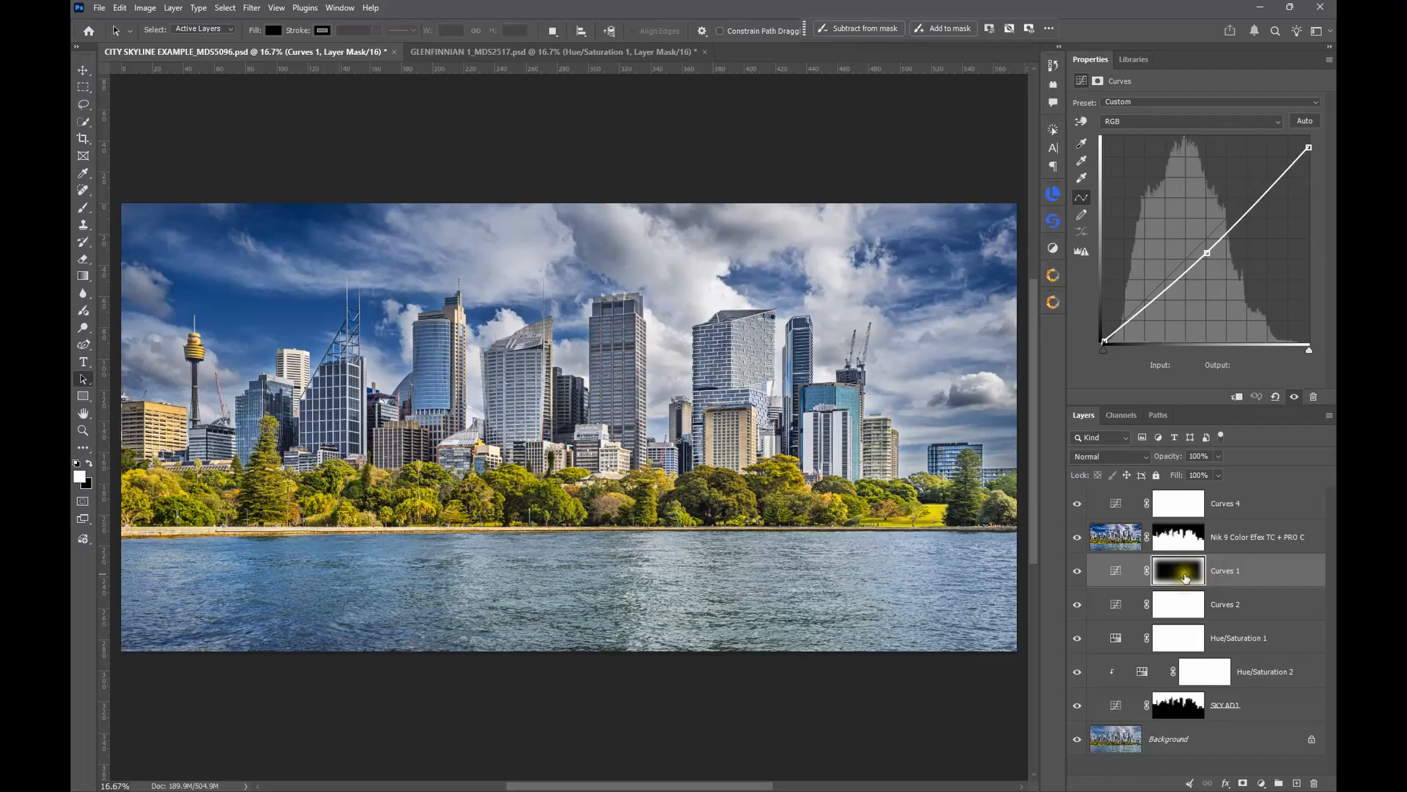
{"action": "left_click", "coordinate": [1185, 578], "text": "alt"}
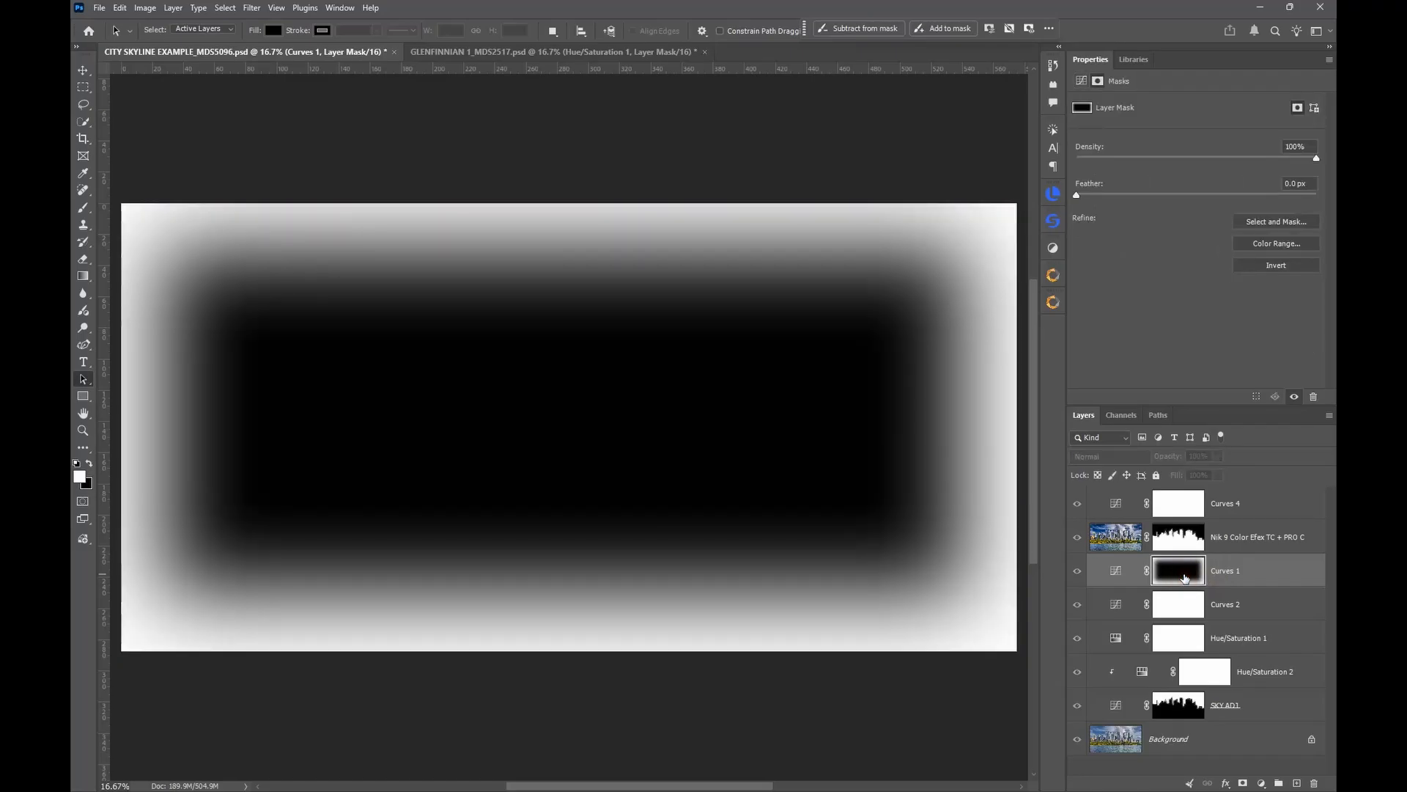
{"action": "left_click", "coordinate": [1182, 578], "text": "alt"}
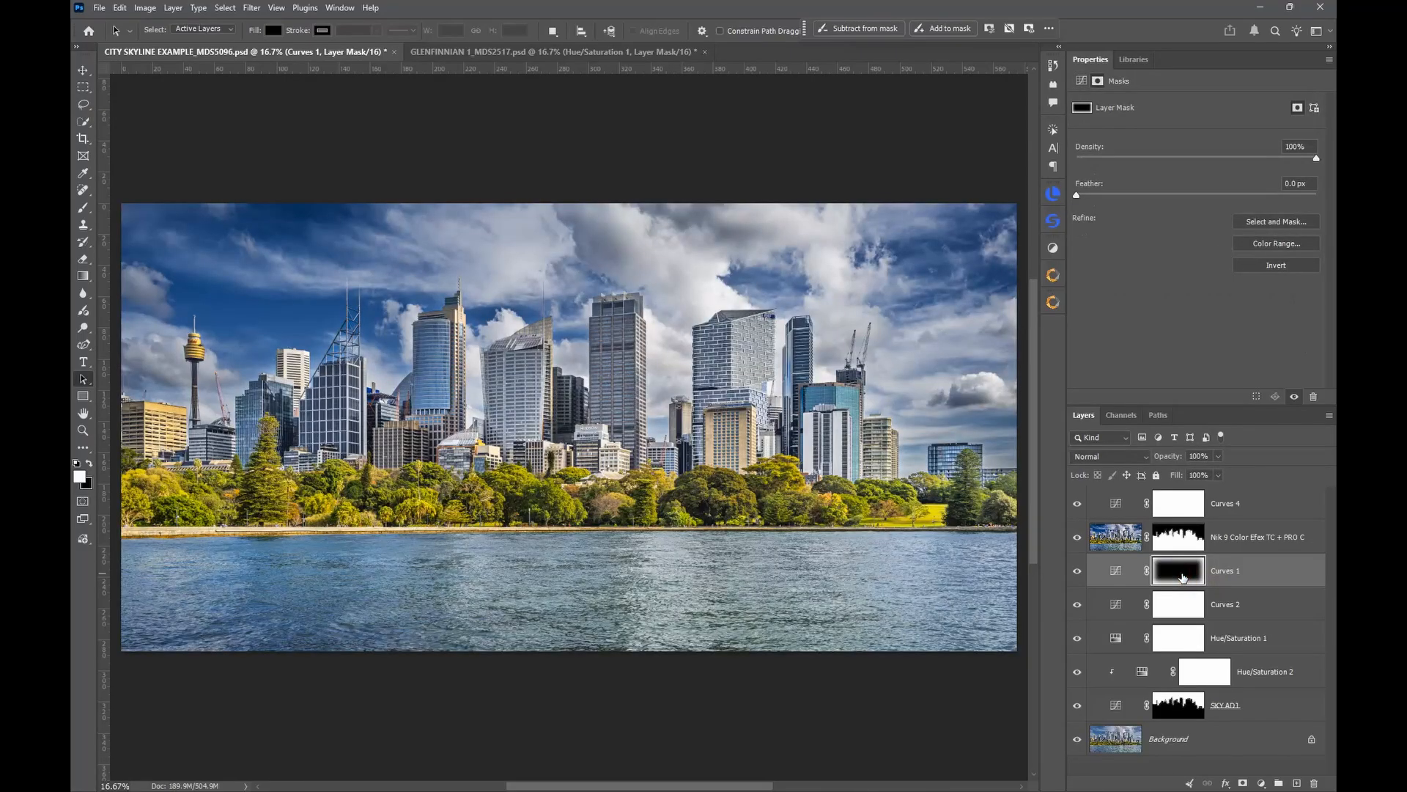
{"action": "left_click", "coordinate": [1182, 578], "text": "alt"}
{"action": "left_click", "coordinate": [1183, 577], "text": "alt"}
{"action": "left_click", "coordinate": [1114, 570]}
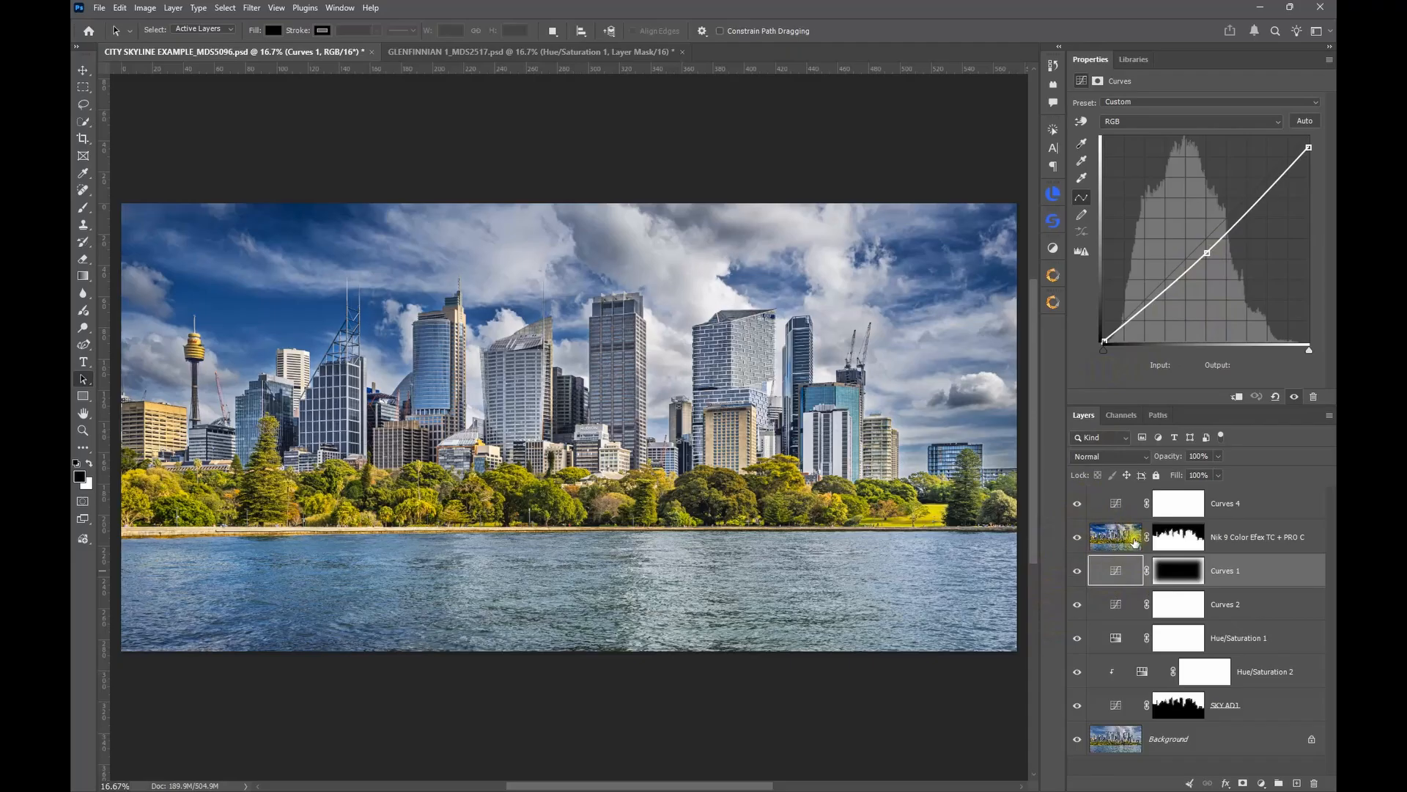
Disable the mask on the Nik 9 Color Efex layer and raise that layer's opacity to 100%
{"action": "left_click", "coordinate": [1178, 539]}
{"action": "right_click", "coordinate": [1178, 543]}
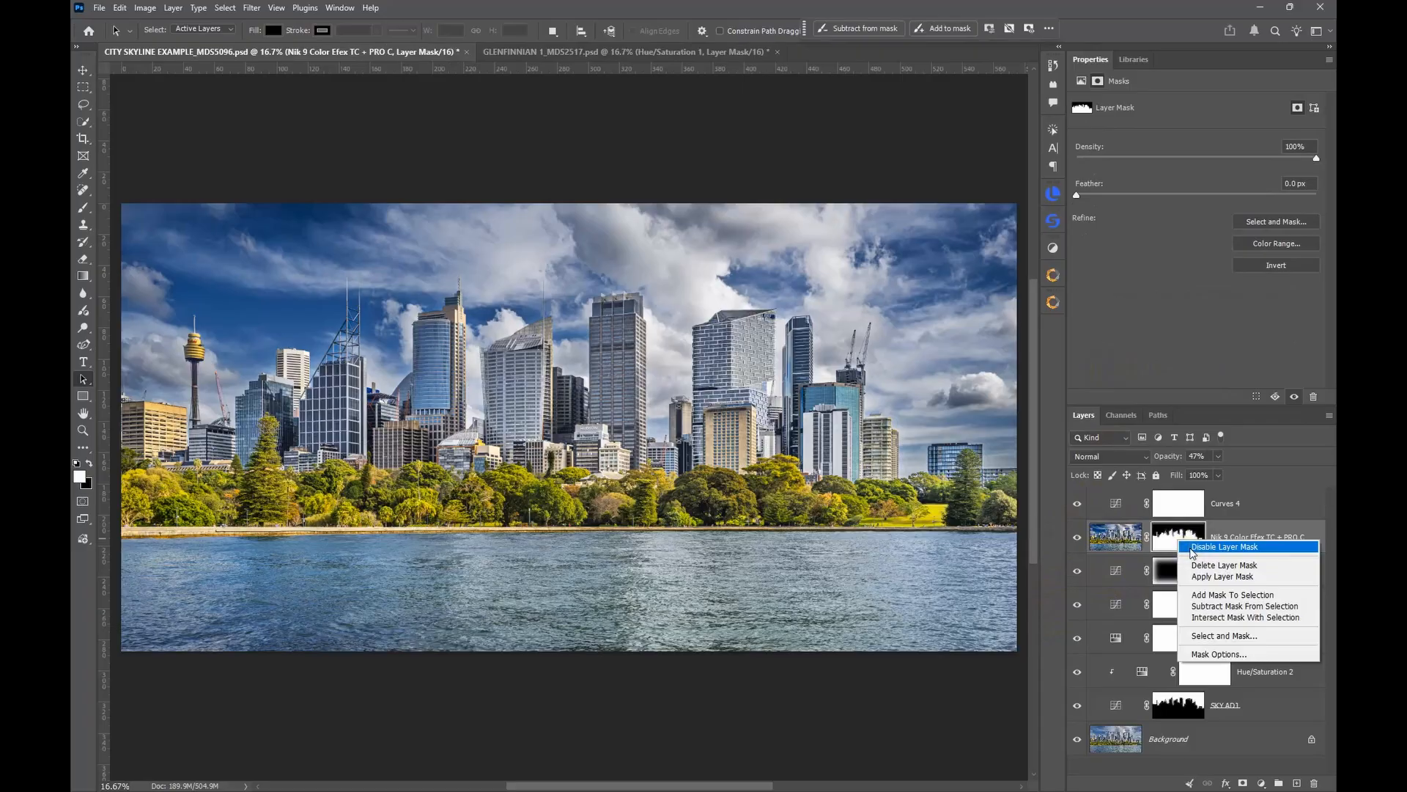
{"action": "left_click", "coordinate": [1191, 547]}
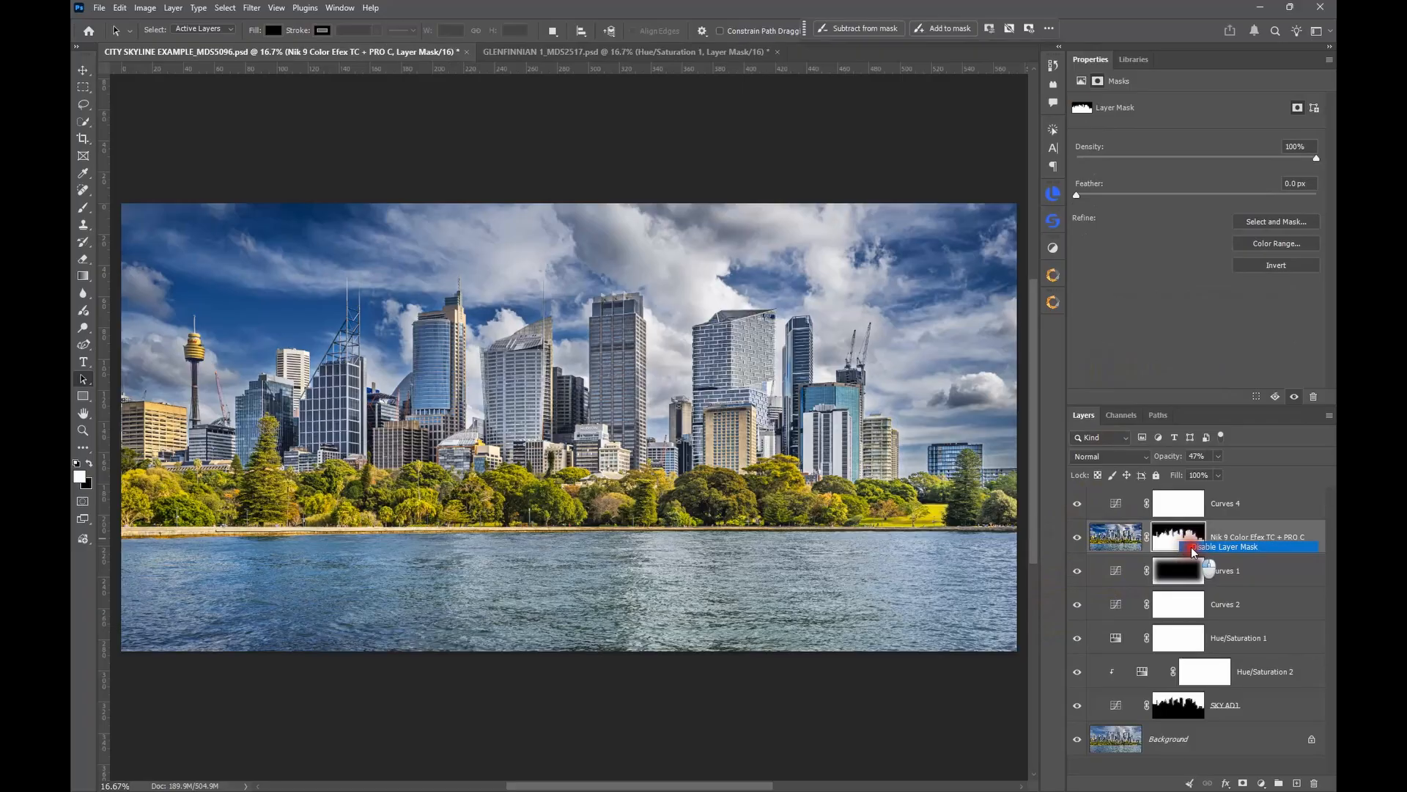
{"action": "left_click", "coordinate": [1288, 567]}
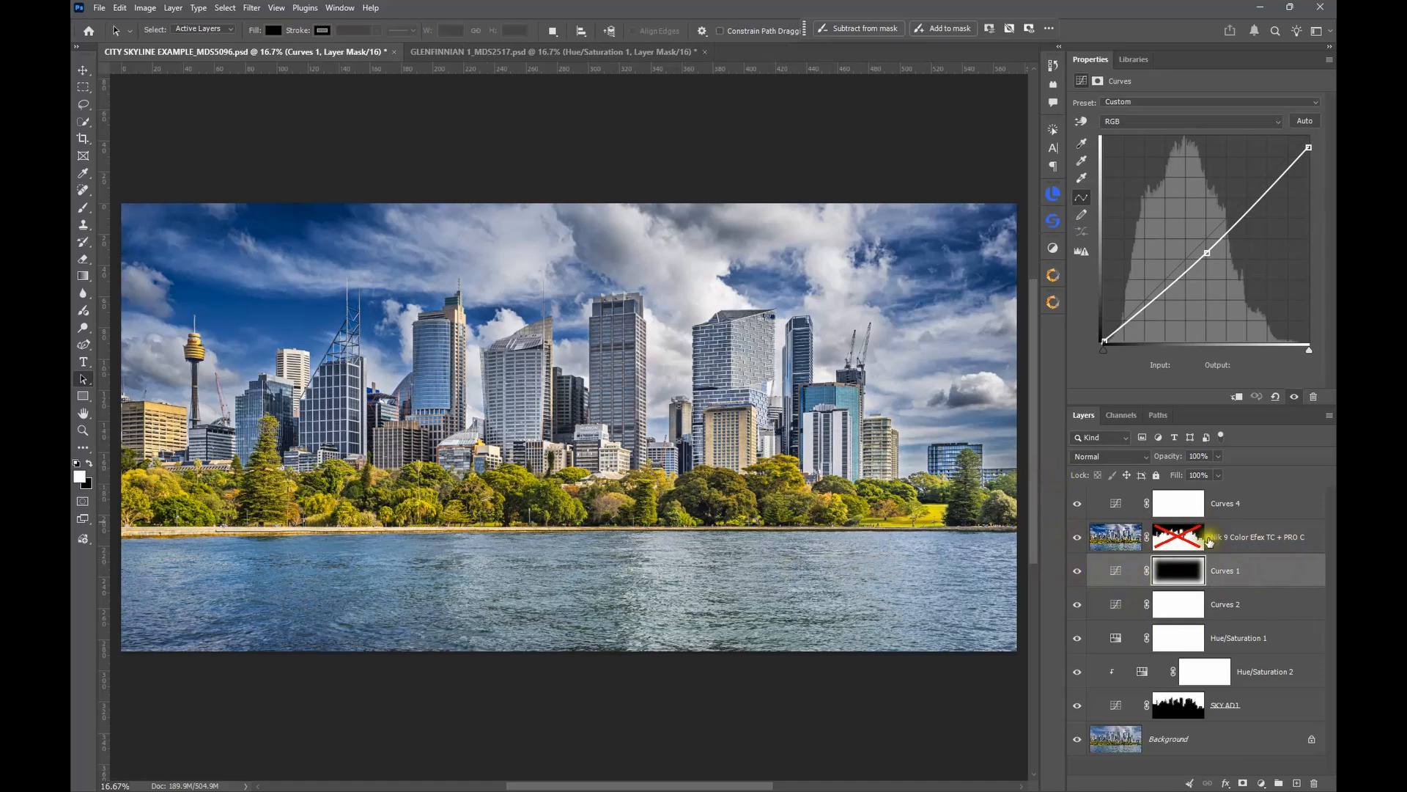
{"action": "left_click", "coordinate": [1115, 537]}
{"action": "left_click_drag", "start_coordinate": [1169, 456], "coordinate": [1249, 469]}
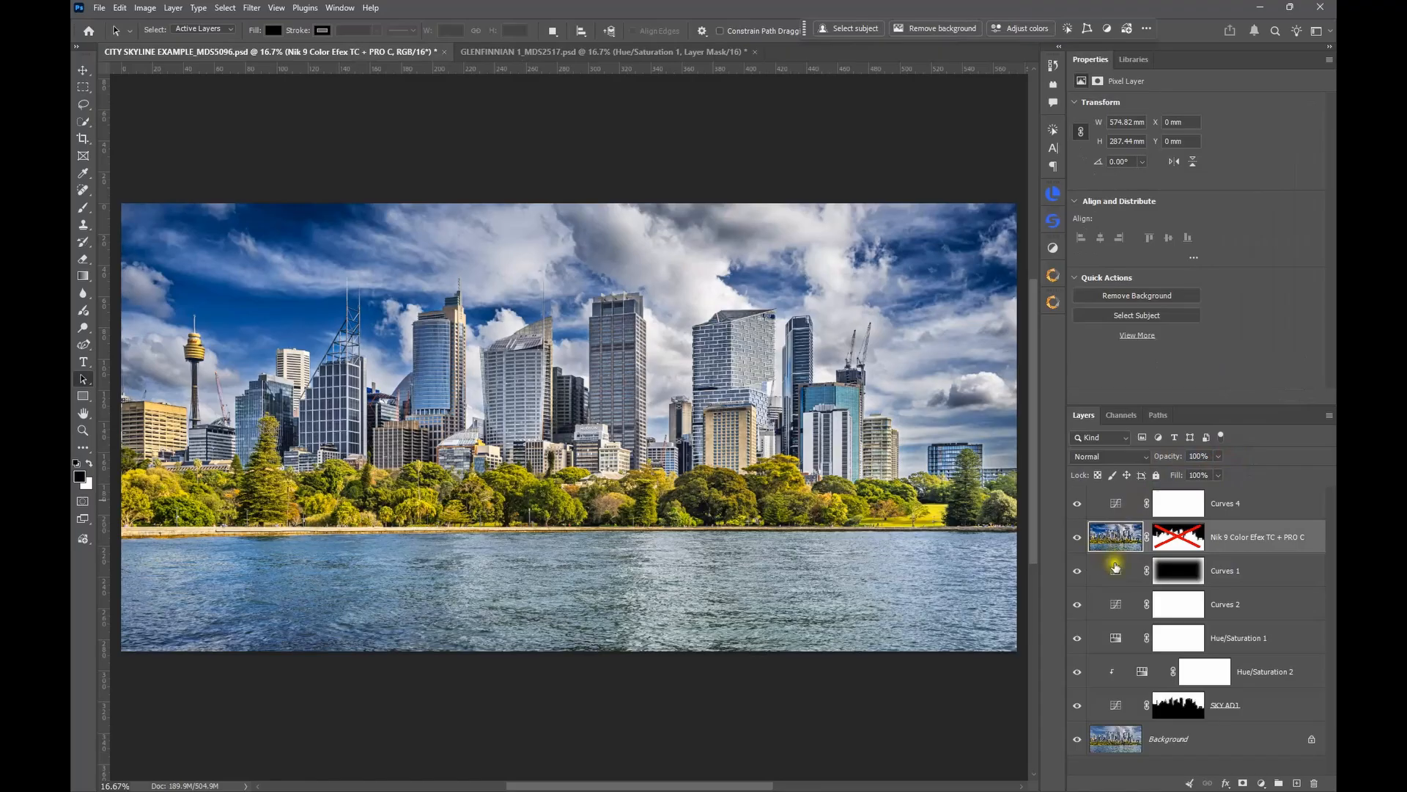
Move the Curves 1 layer above the Nik 9 Color Efex layer in the stack
{"action": "left_click", "coordinate": [1076, 575]}
{"action": "left_click", "coordinate": [1268, 578]}
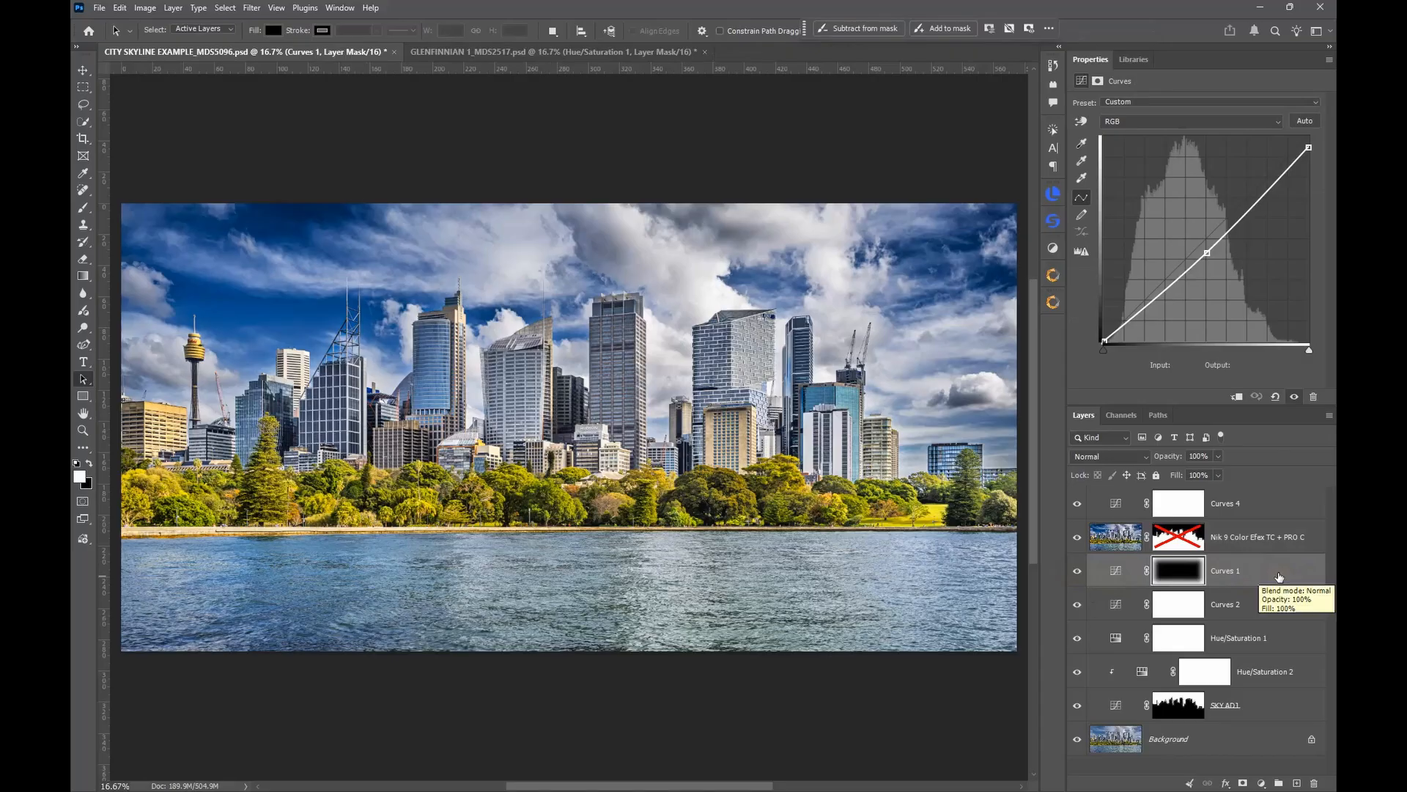
{"action": "left_click_drag", "start_coordinate": [1279, 576], "coordinate": [1268, 523]}
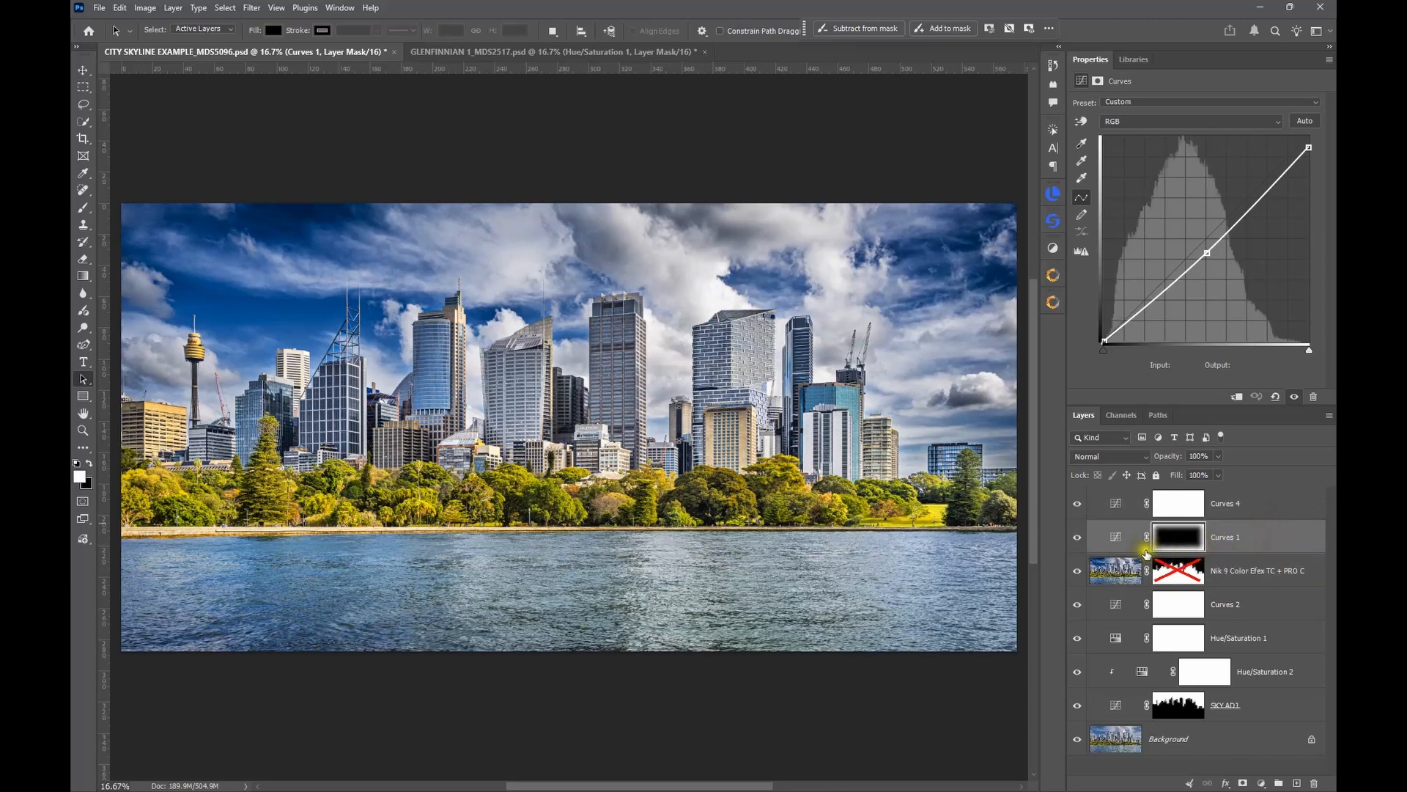
Compare the image with and without Curves 1, then return the layer to its place below the Nik 9 Color Efex layer
{"action": "left_click", "coordinate": [1077, 541]}
{"action": "left_click", "coordinate": [1077, 540]}
{"action": "left_click", "coordinate": [1077, 540]}
{"action": "left_click", "coordinate": [1078, 540]}
{"action": "left_click", "coordinate": [1078, 540]}
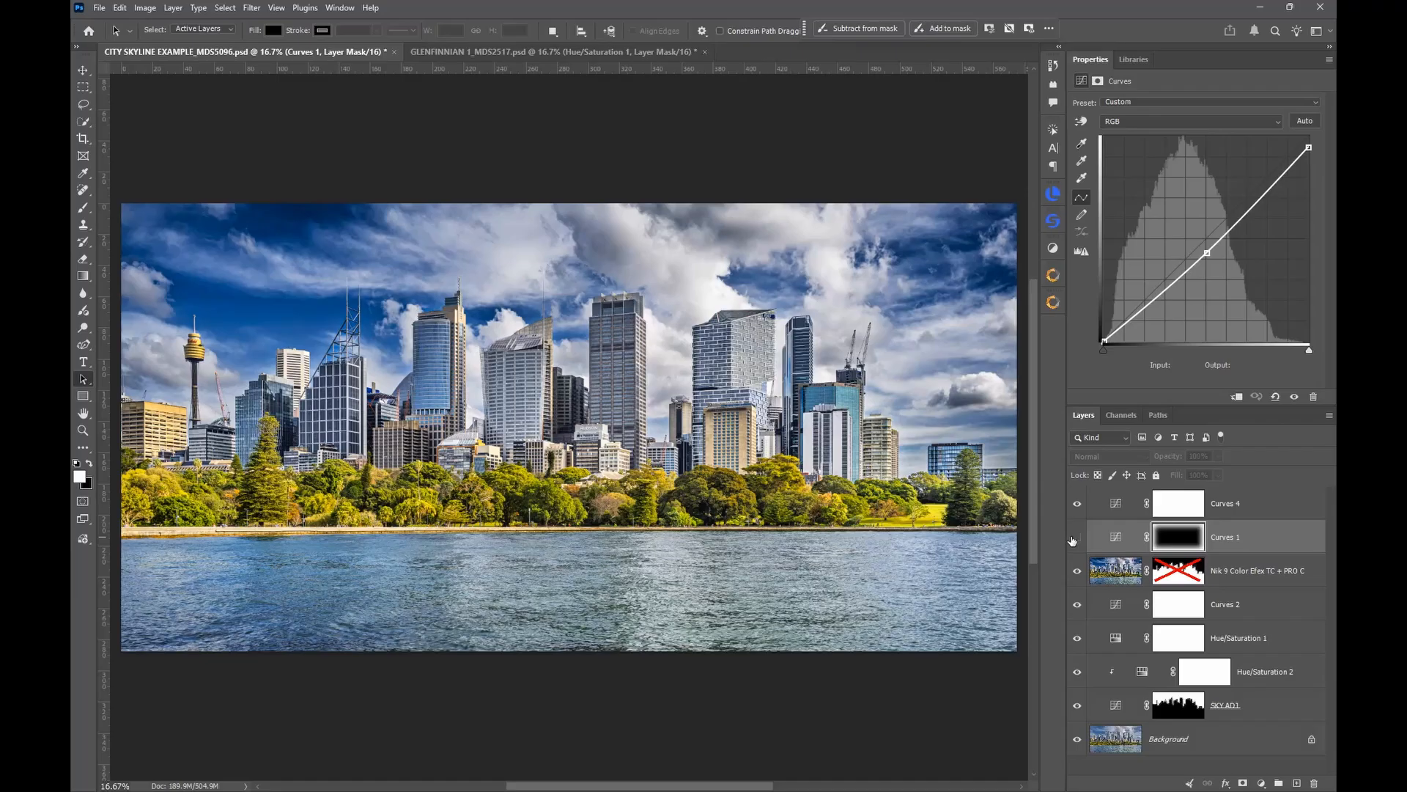
{"action": "left_click", "coordinate": [1076, 540]}
{"action": "left_click_drag", "start_coordinate": [1253, 532], "coordinate": [1248, 583]}
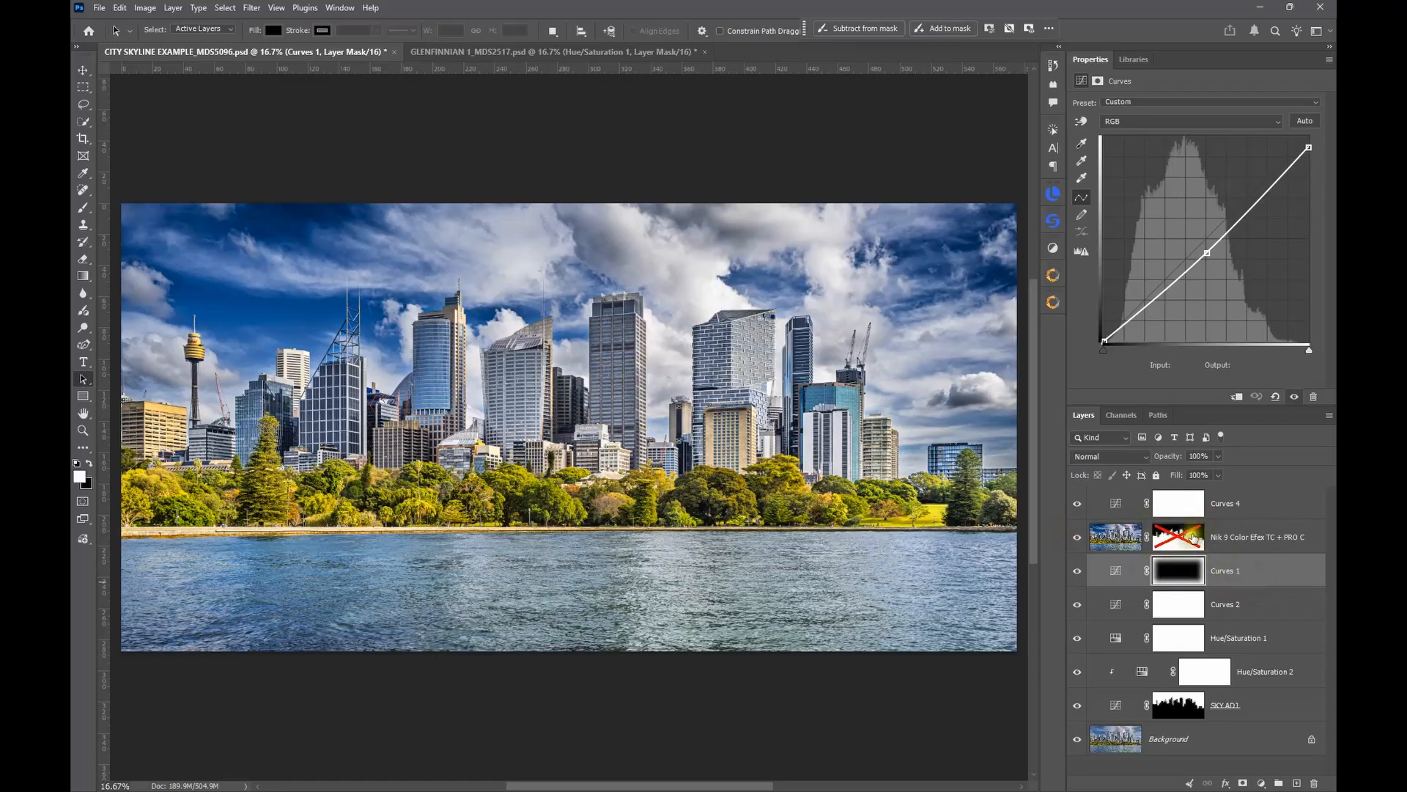
Re-enable the Nik 9 Color Efex layer's mask and lower the layer's opacity to 45%
{"action": "left_click", "coordinate": [1176, 542], "text": "shift"}
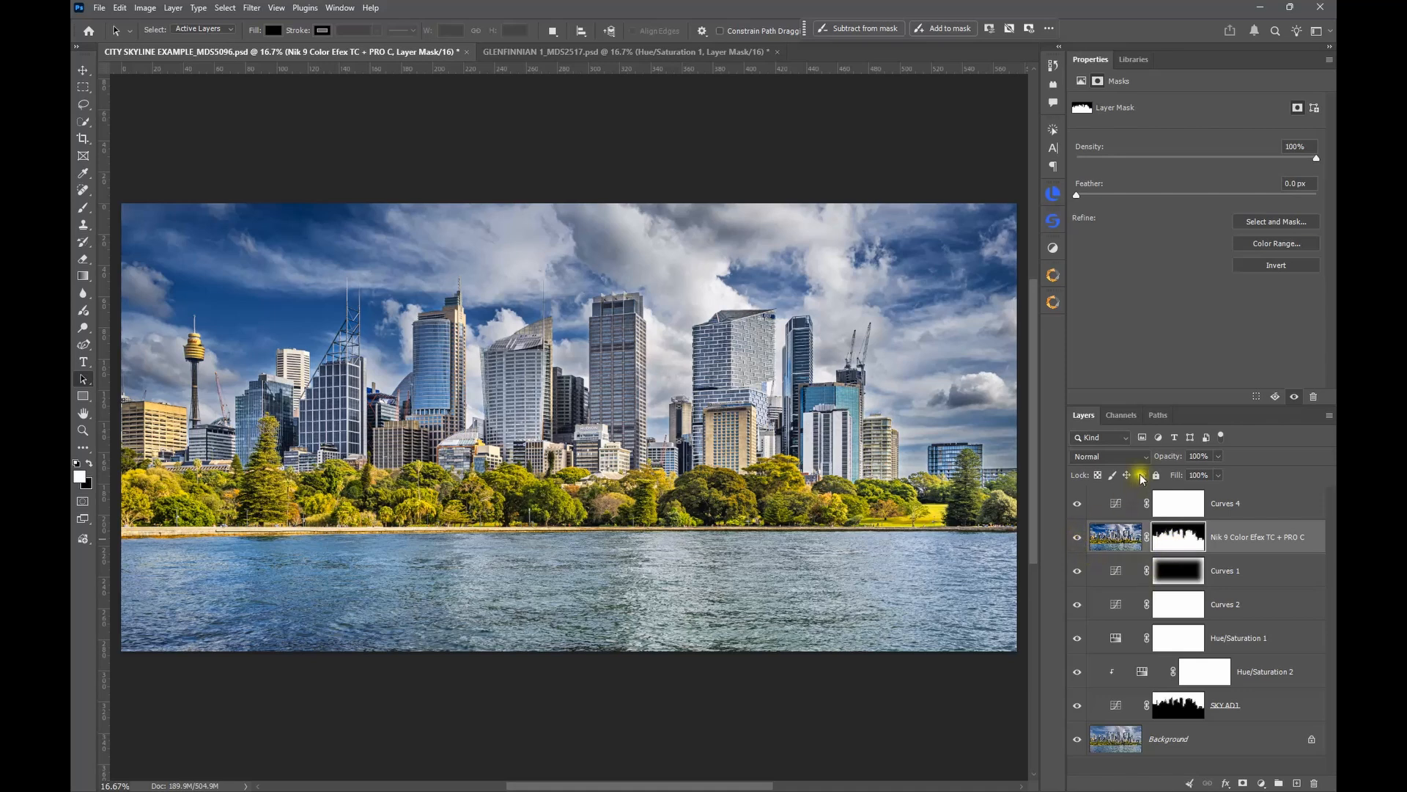
{"action": "left_click_drag", "start_coordinate": [1168, 451], "coordinate": [1134, 464]}
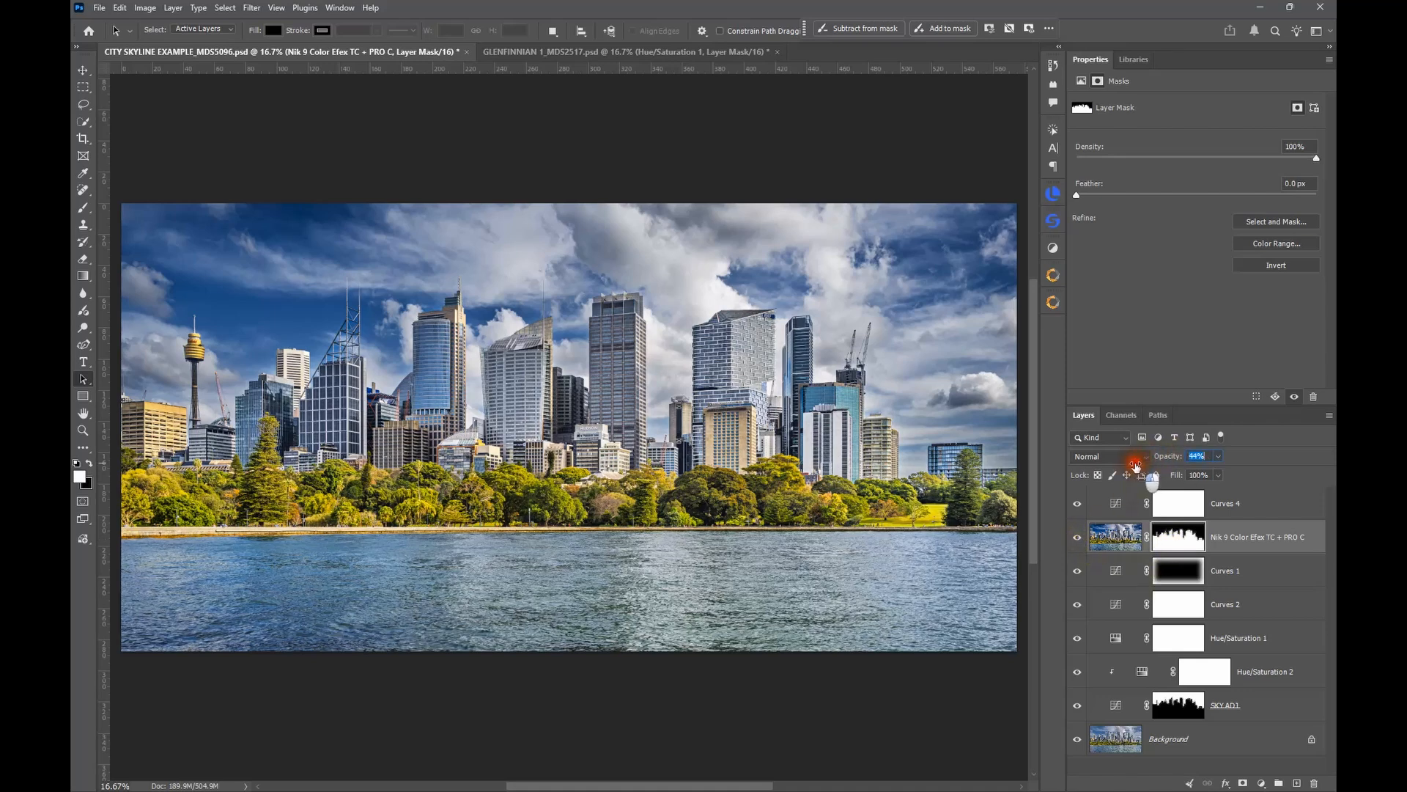
Compare the image with and without the Nik 9 Color Efex layer, leaving it on
{"action": "left_click", "coordinate": [1079, 540]}
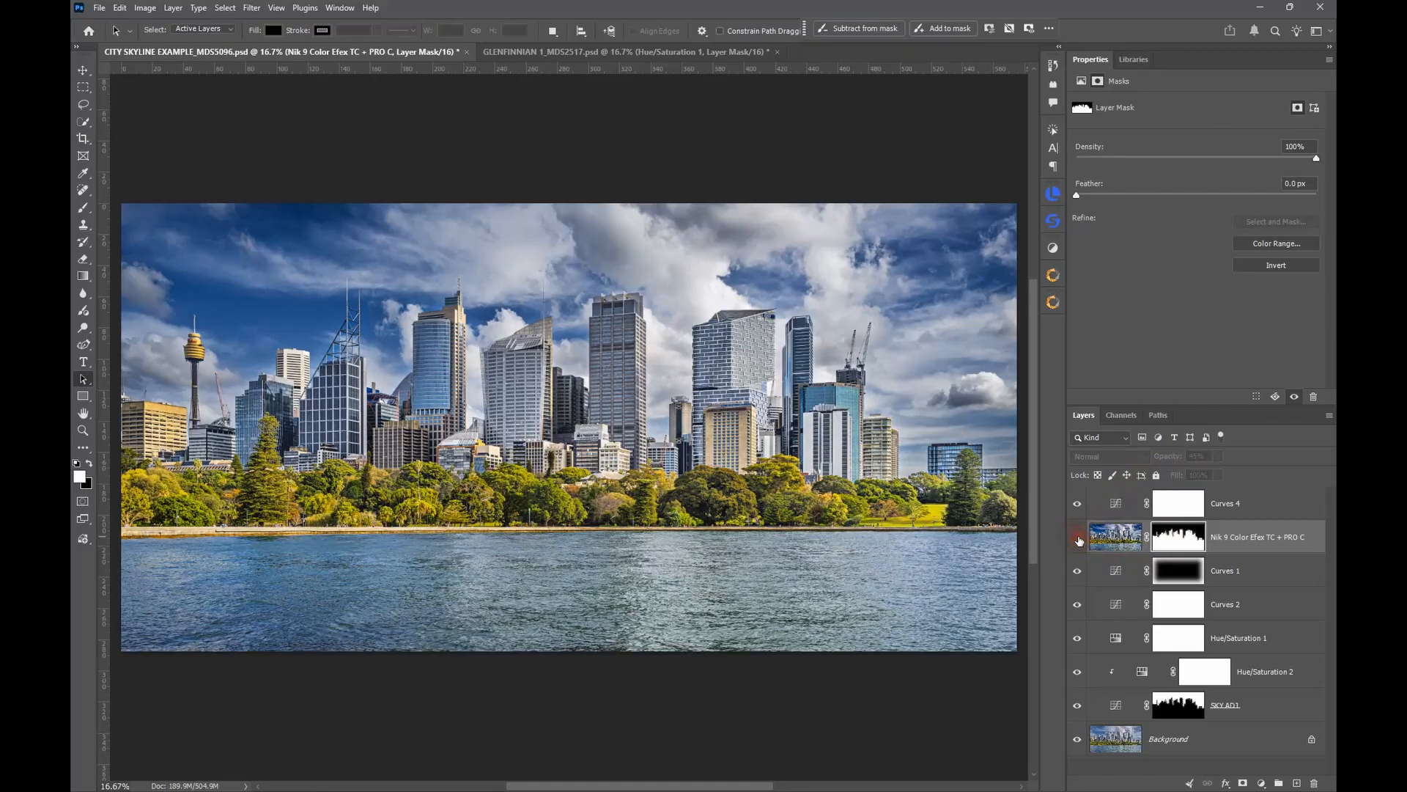
{"action": "left_click", "coordinate": [1078, 540]}
{"action": "left_click", "coordinate": [1079, 540]}
{"action": "left_click", "coordinate": [1079, 541]}
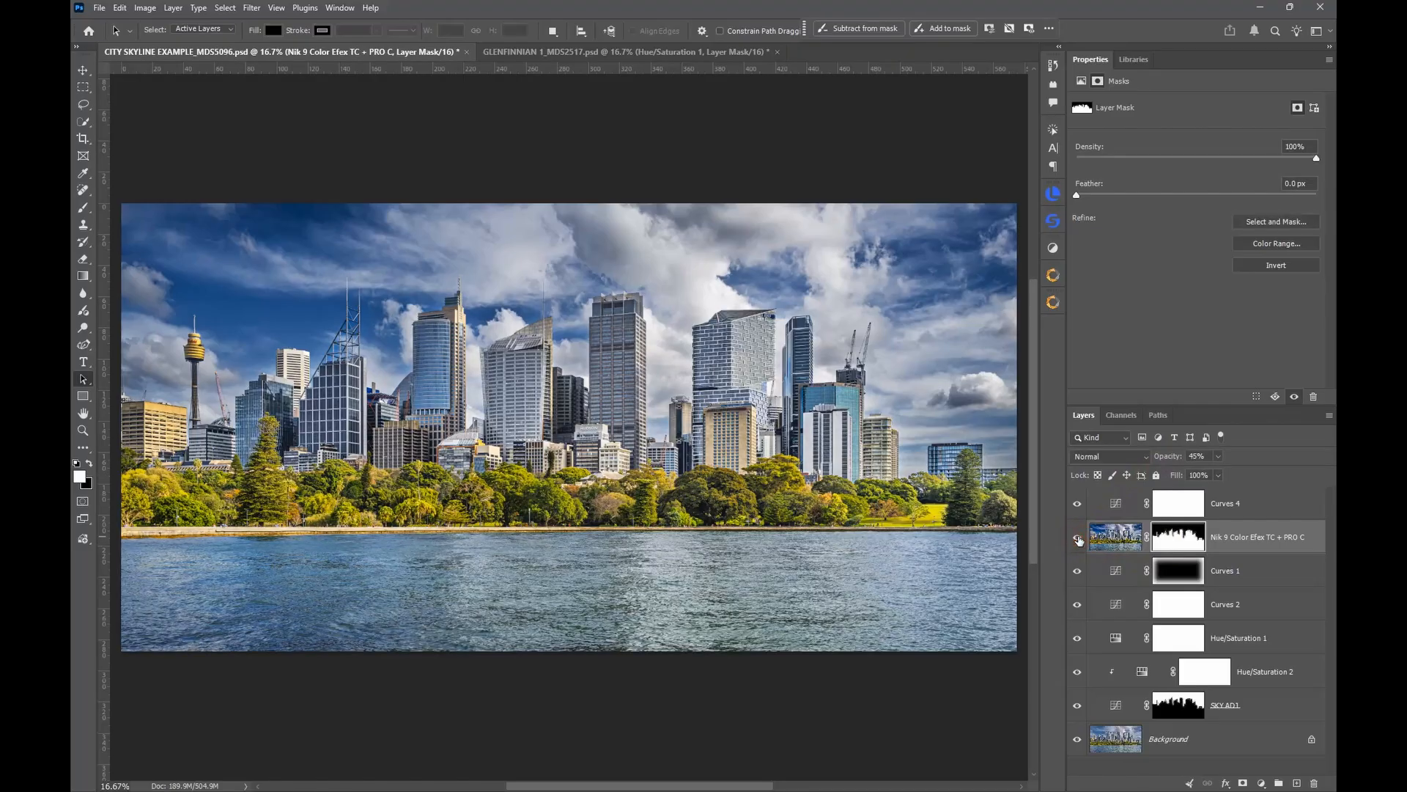
Select the Curves 4 adjustment and compare the image with and without it, leaving it on
{"action": "left_click", "coordinate": [1113, 503]}
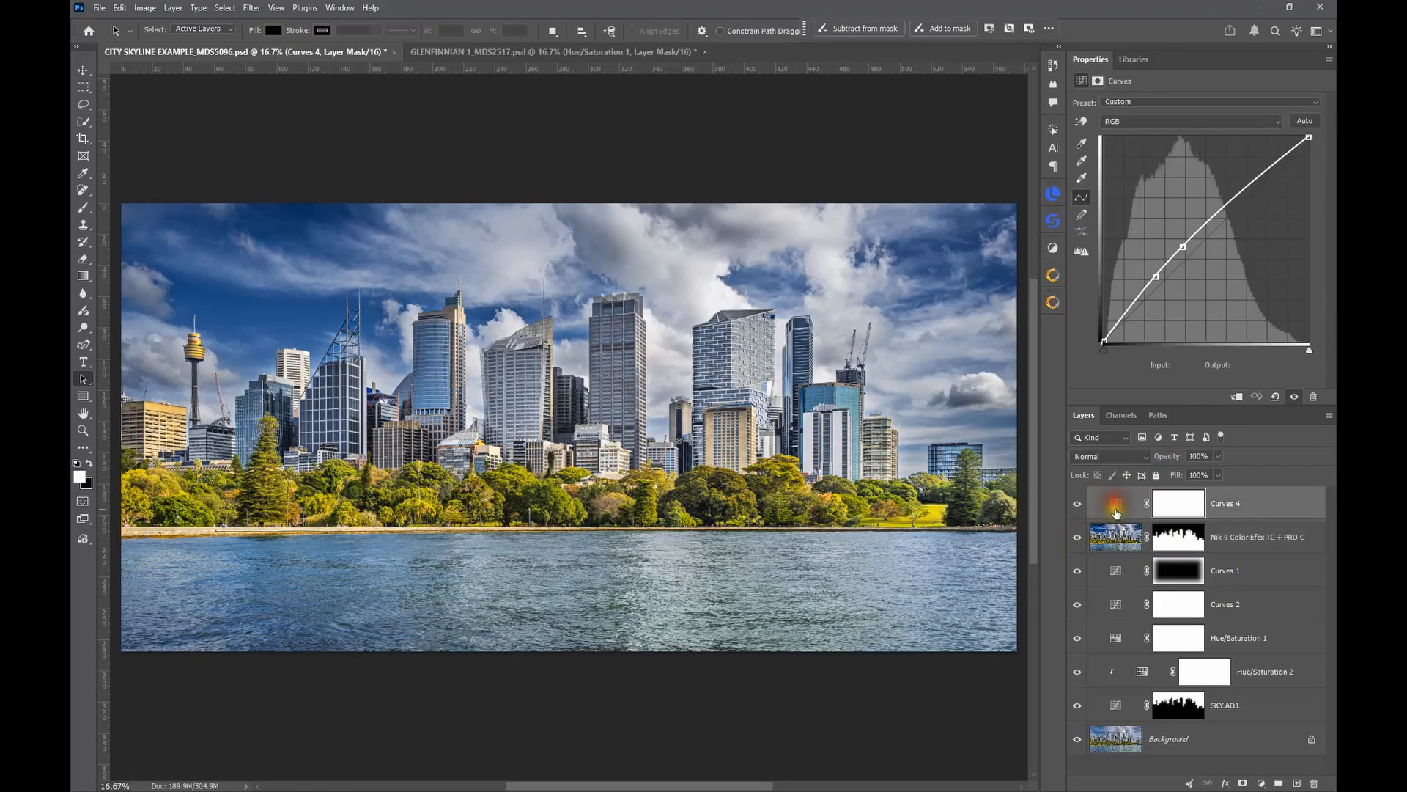
{"action": "left_click", "coordinate": [1078, 505]}
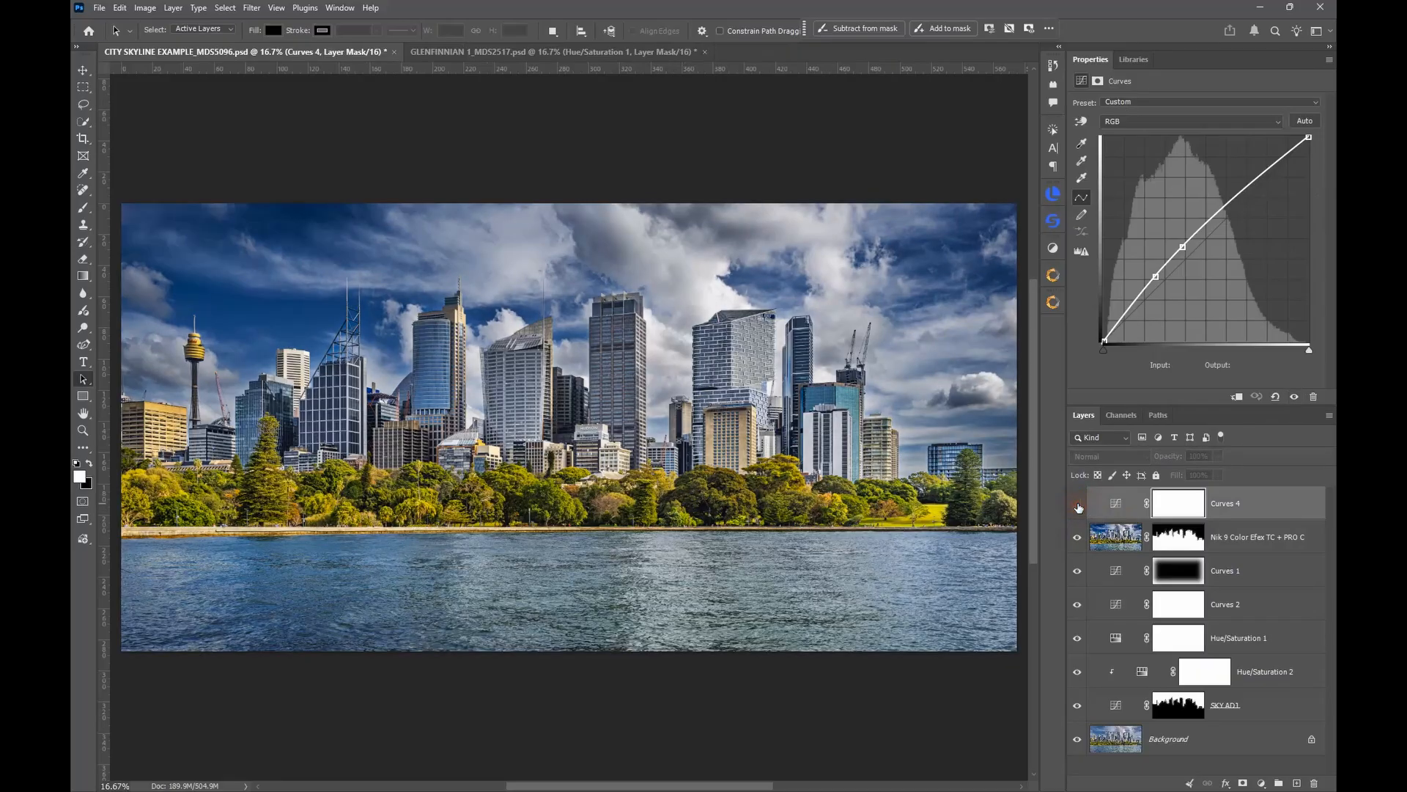
{"action": "left_click", "coordinate": [1077, 505]}
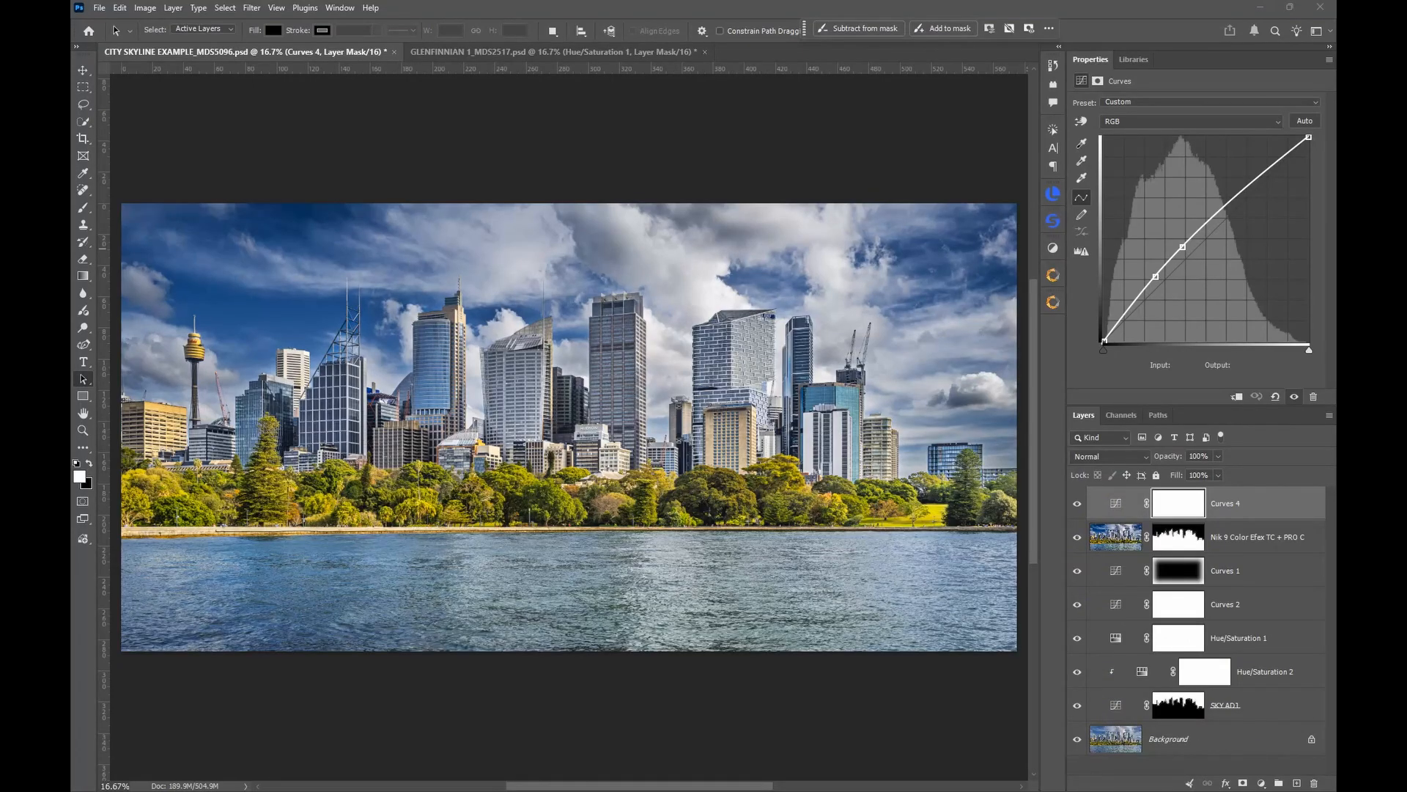
Switch to the GLENFINNIAN 1_MDS2517.psd document and show only its base layer, Layer 0+DS + SHARP
{"action": "left_click", "coordinate": [484, 50]}
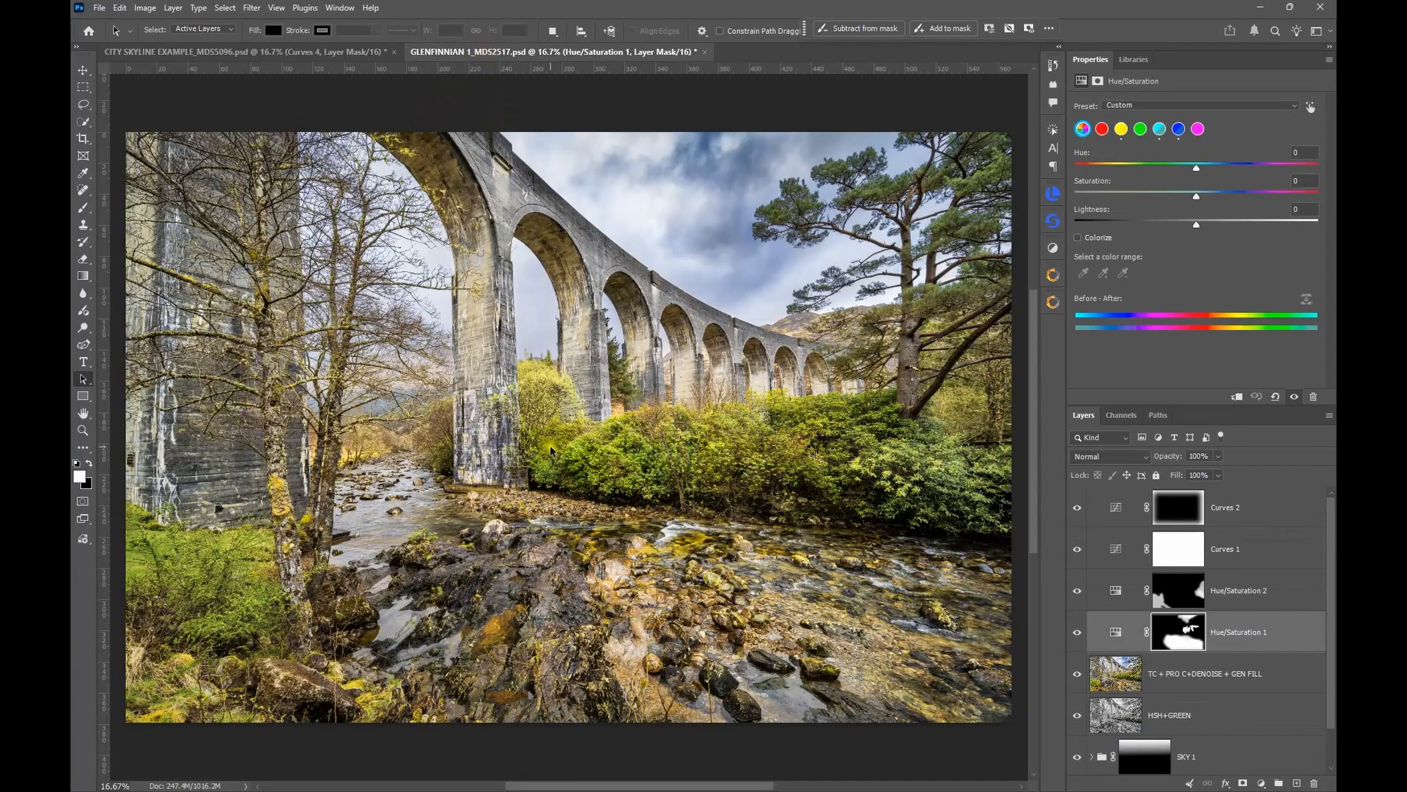
{"action": "scroll", "coordinate": [1236, 616], "scroll_direction": "down", "scroll_amount": 1}
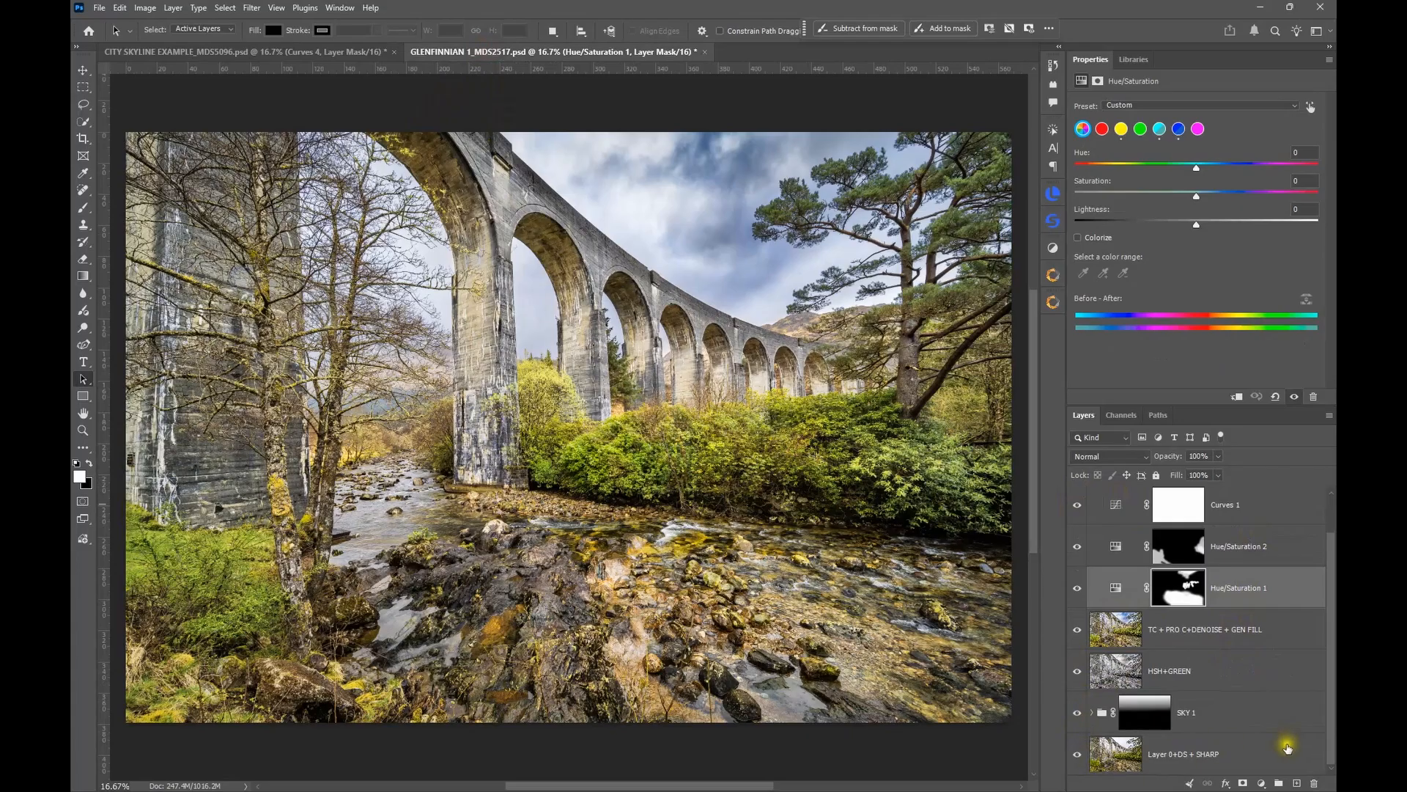
{"action": "left_click", "coordinate": [1079, 767], "text": "alt"}
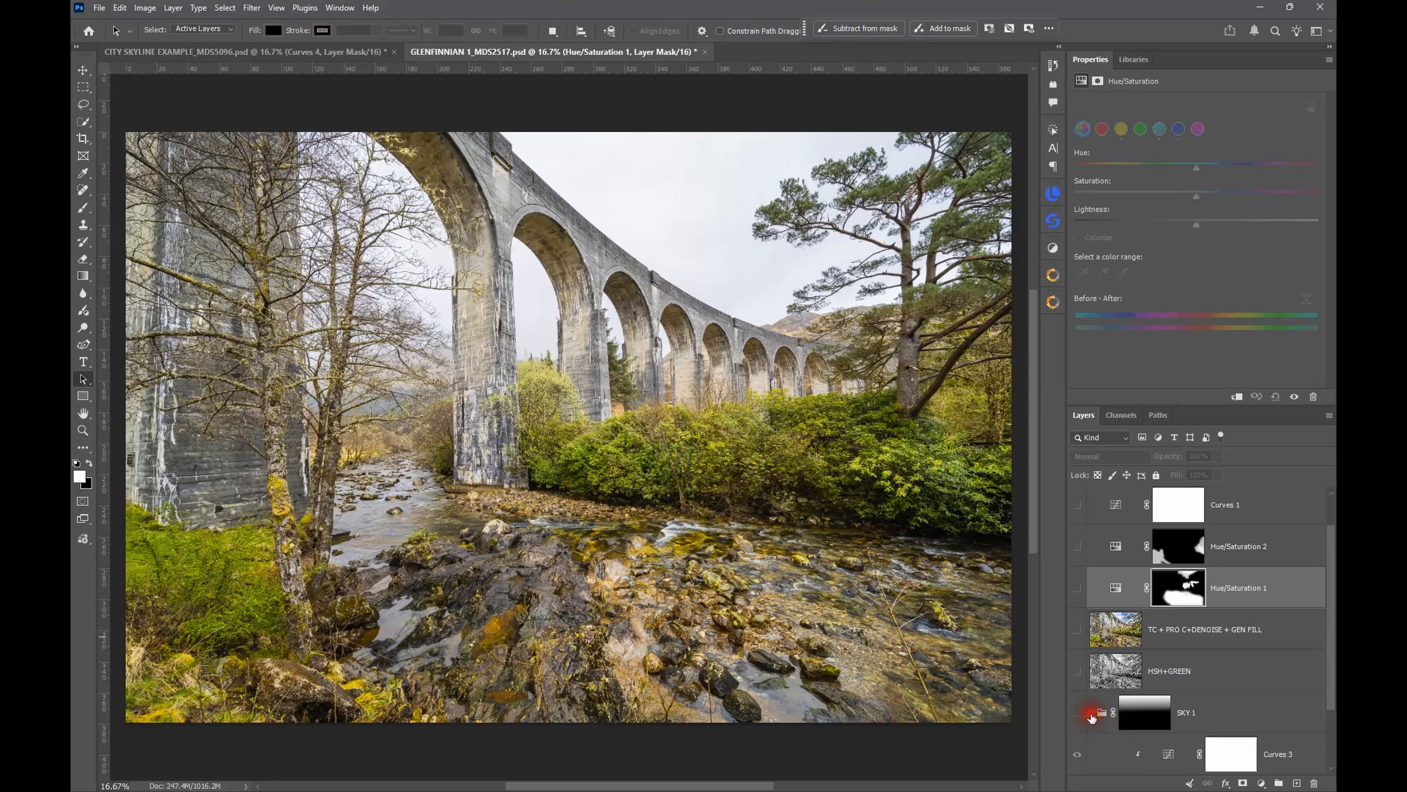
Expand the SKY 1 group and make the group and its Clarity and dehaze 1 layer visible, with Curves 3 hidden
{"action": "left_click", "coordinate": [1091, 714]}
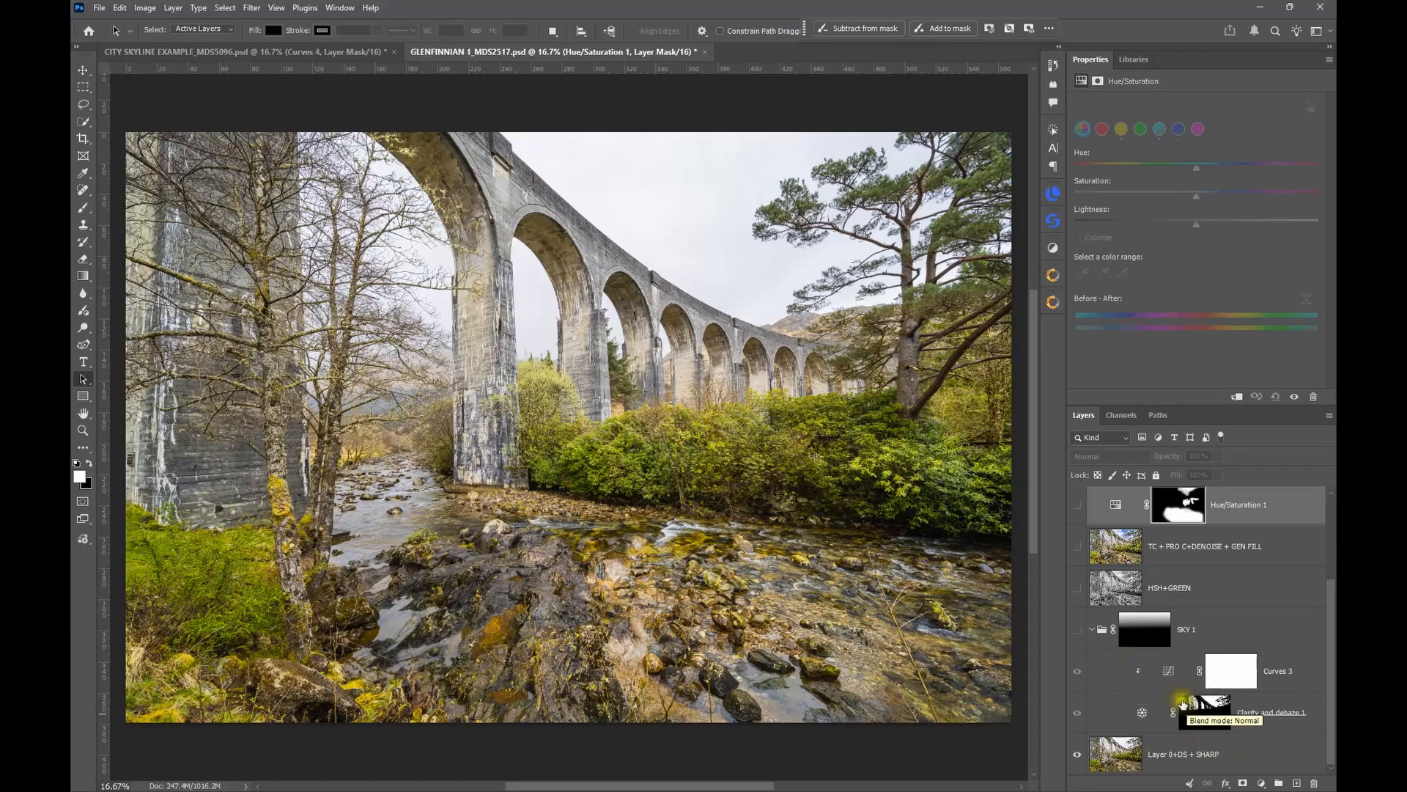
{"action": "left_click", "coordinate": [1078, 672]}
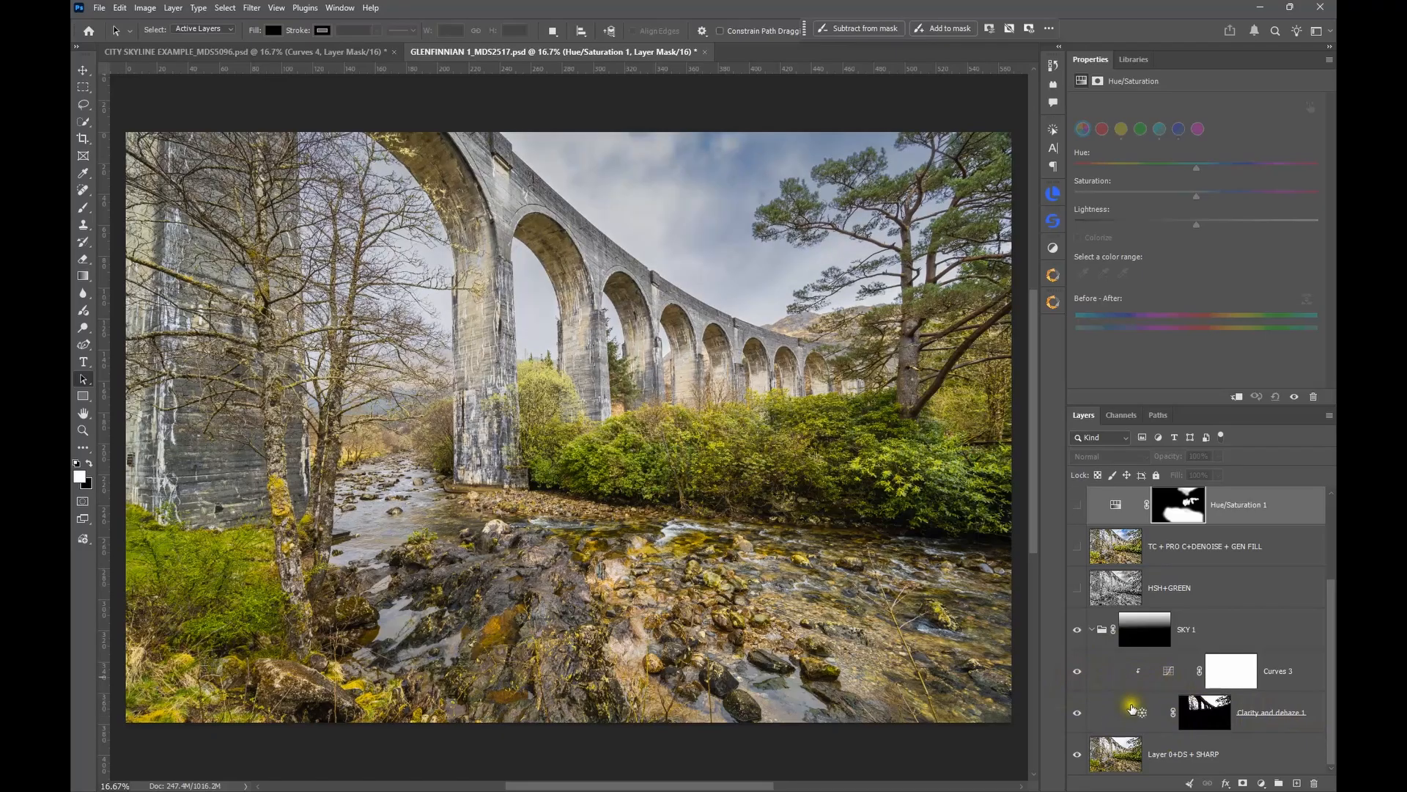
{"action": "left_click", "coordinate": [1078, 672]}
{"action": "left_click", "coordinate": [1082, 634]}
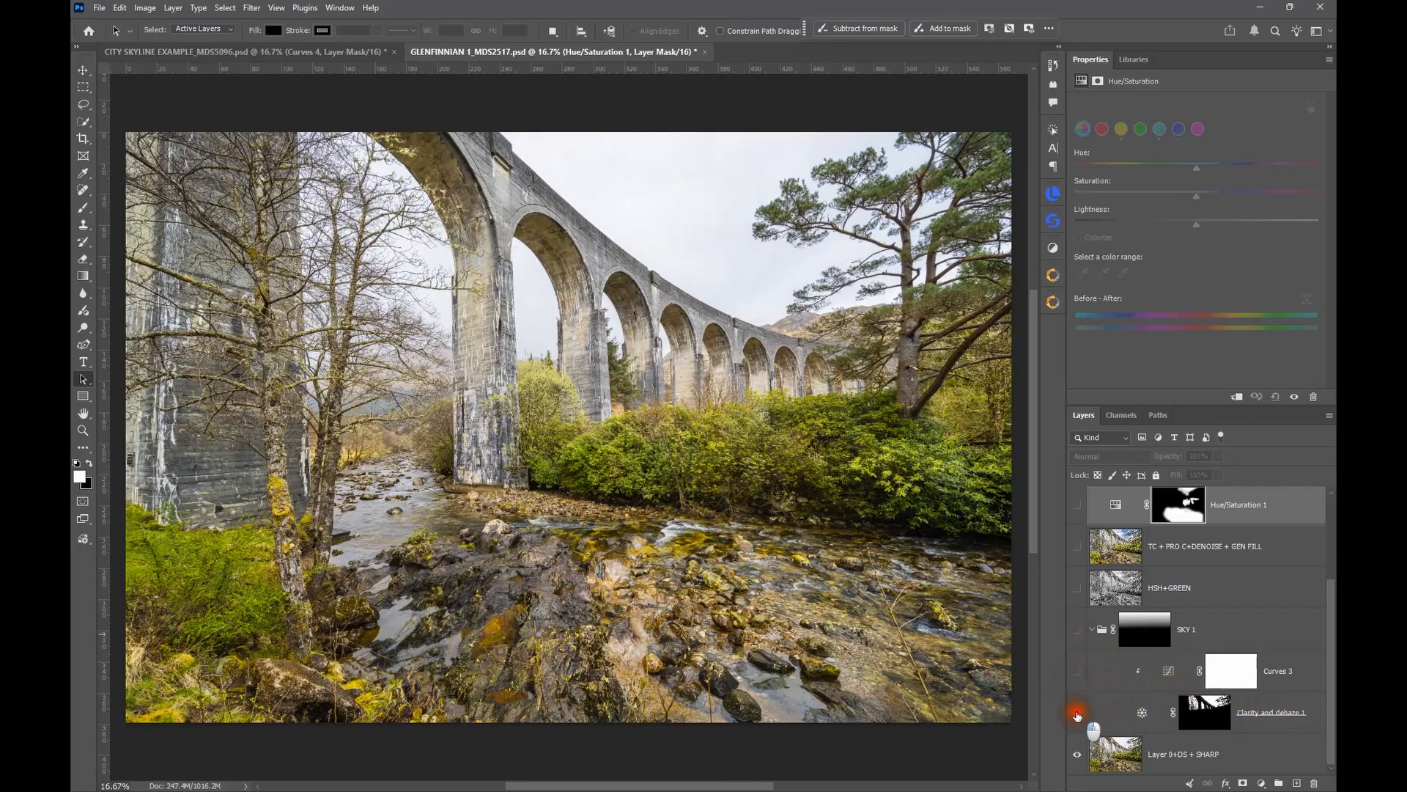
{"action": "left_click", "coordinate": [1080, 633]}
Select the Clarity and dehaze 1 layer, view its sky mask on its own, and return to the full image
{"action": "left_click", "coordinate": [1140, 715]}
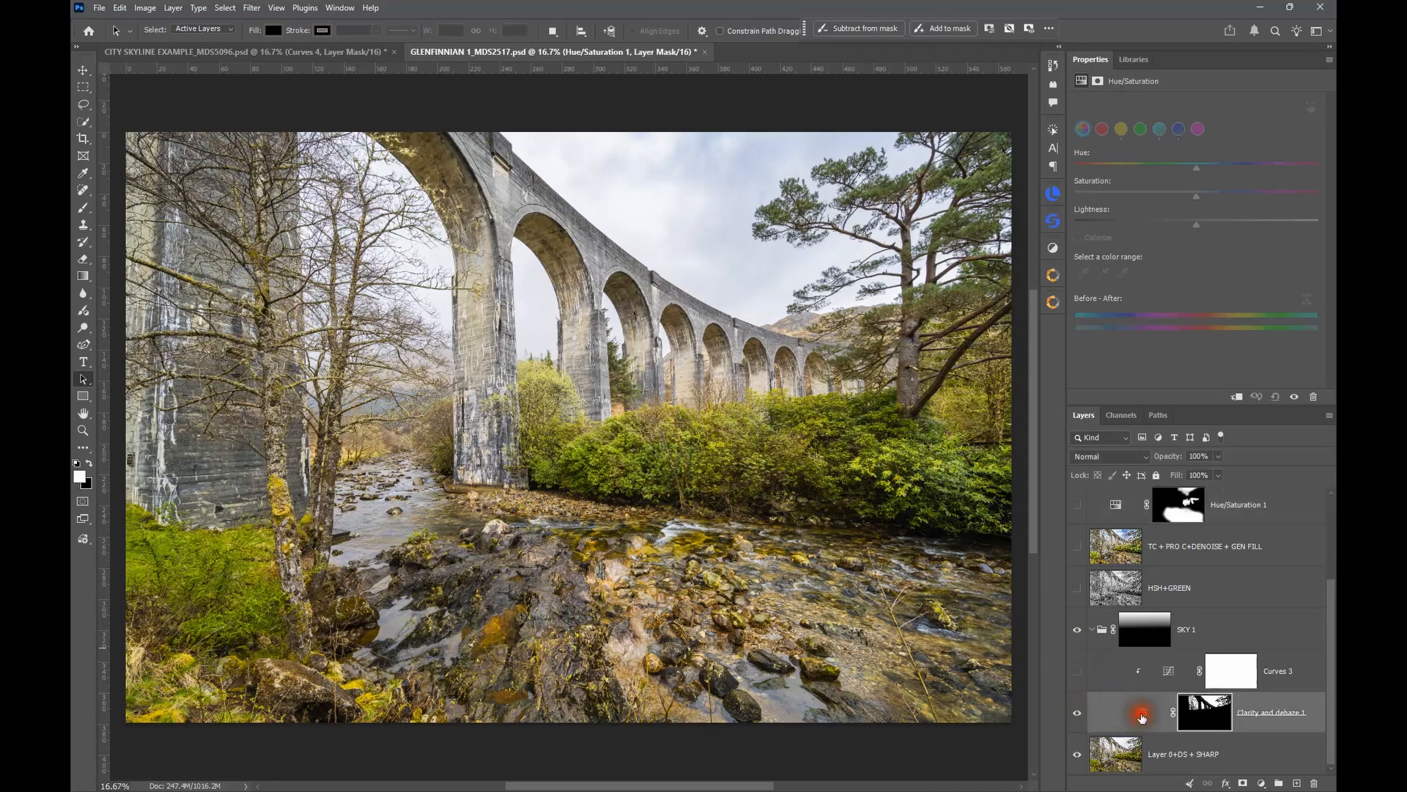
{"action": "left_click", "coordinate": [1199, 719]}
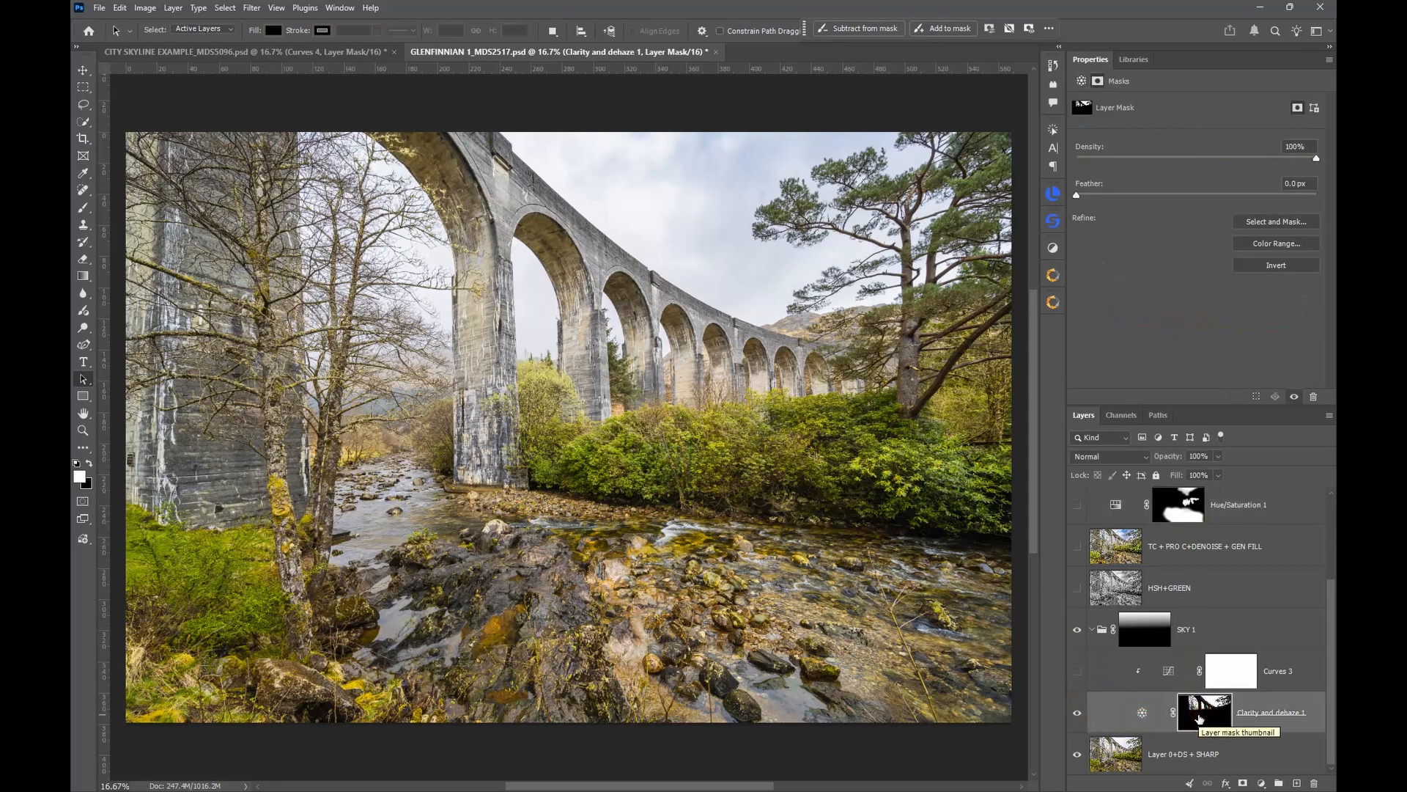
{"action": "left_click", "coordinate": [1199, 716], "text": "alt"}
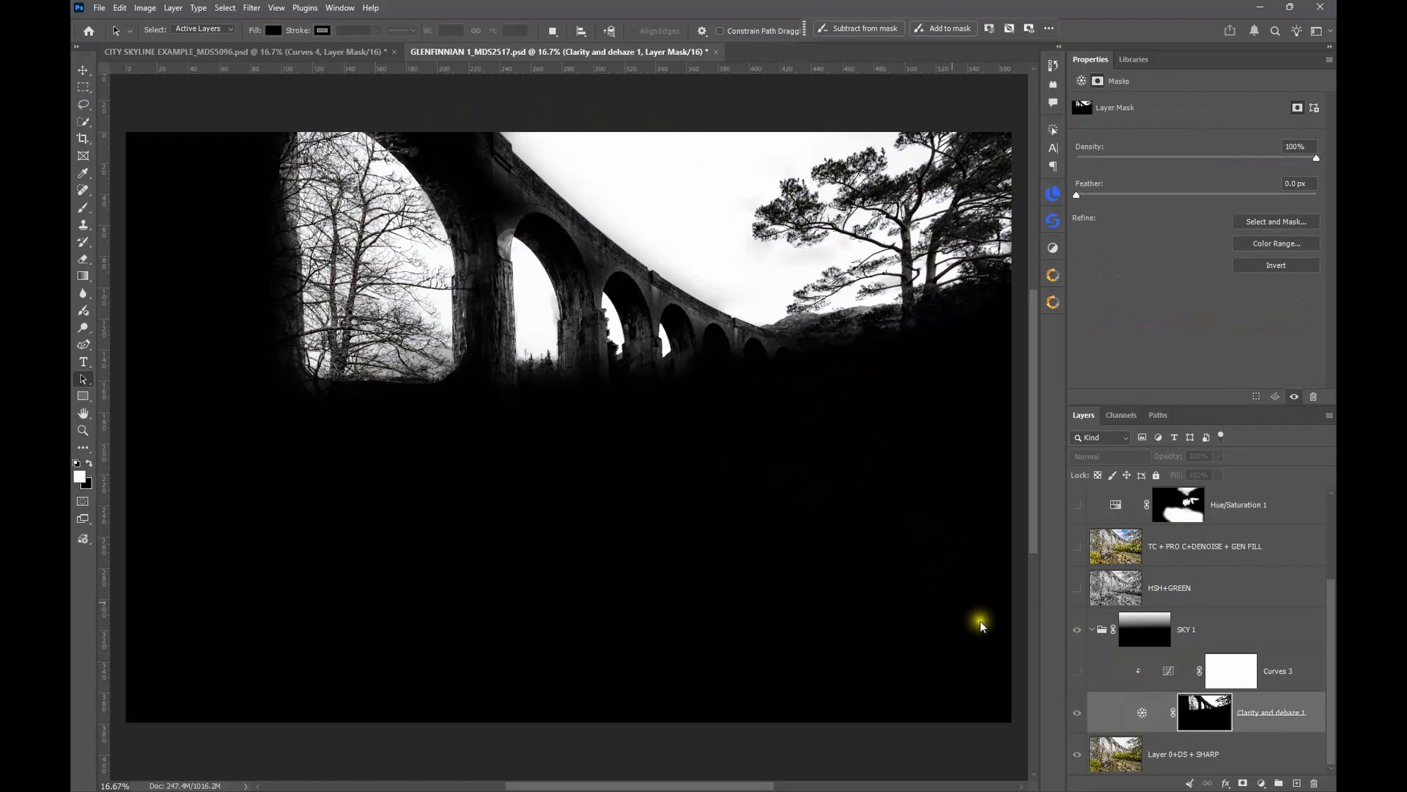
{"action": "left_click", "coordinate": [1200, 715], "text": "alt"}
Open the Clarity and dehaze 1 settings and compare the sky with and without the adjustment, leaving it on
{"action": "left_click", "coordinate": [1142, 712]}
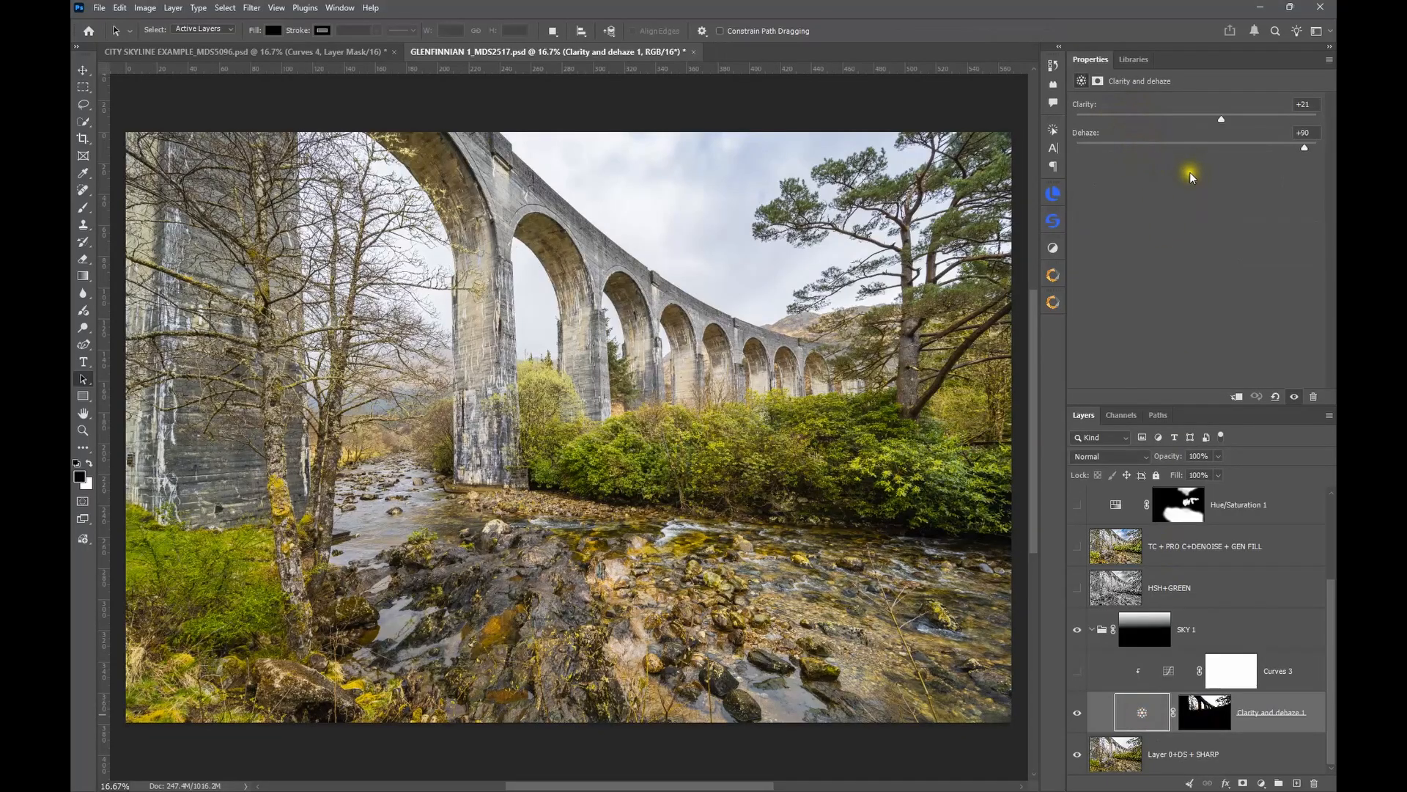
{"action": "left_click", "coordinate": [1076, 714]}
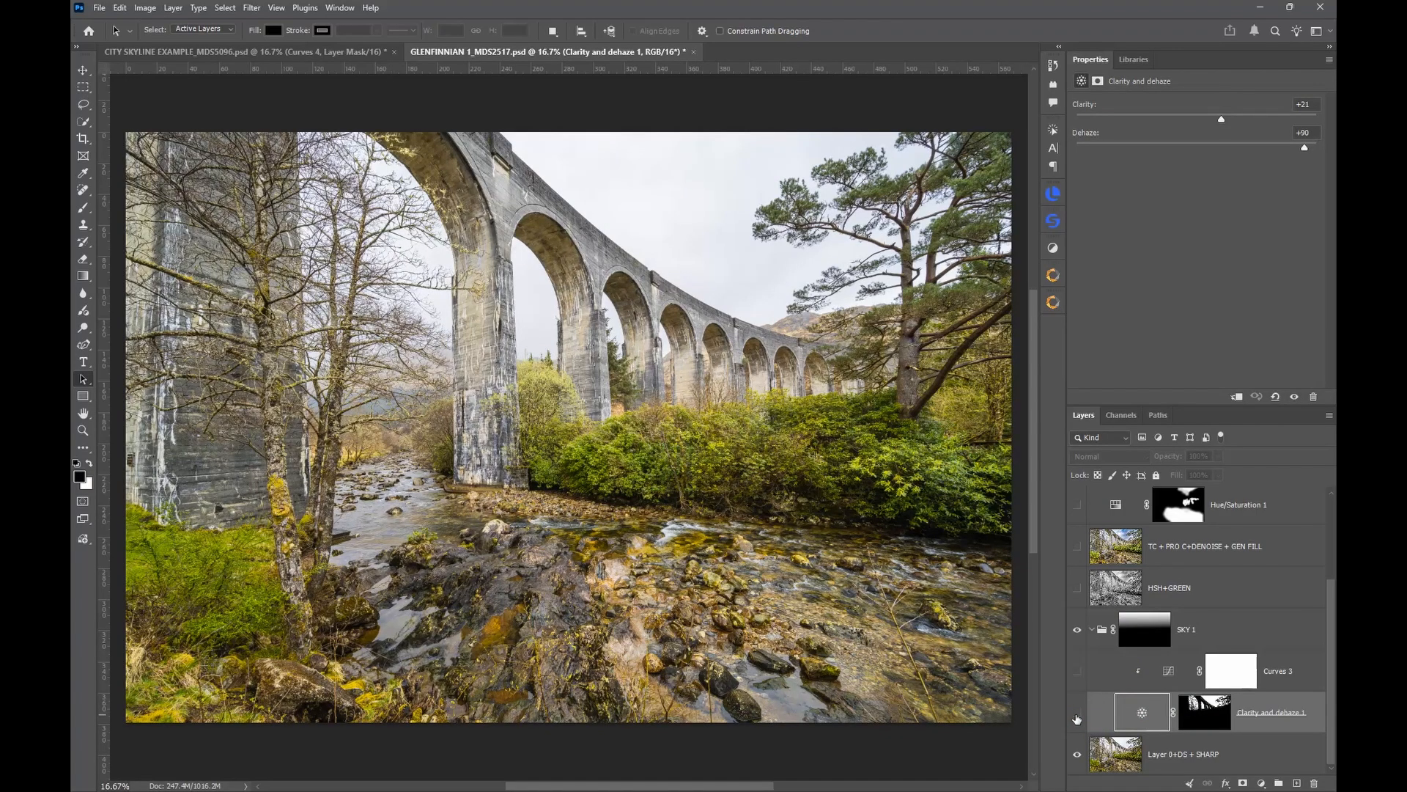
{"action": "left_click", "coordinate": [1077, 713]}
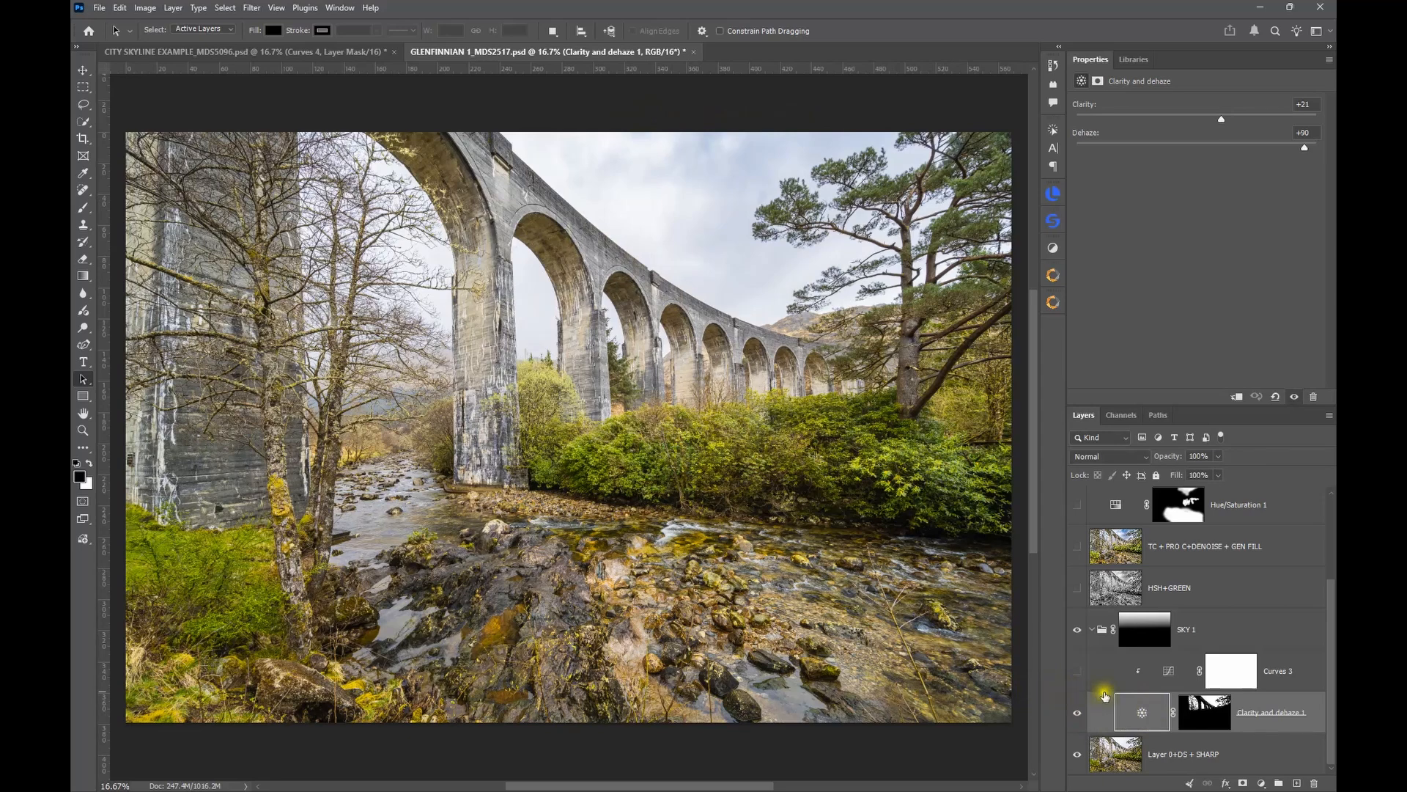
Select the clipped Curves 3 layer and make it visible, comparing the sky with and without it
{"action": "left_click", "coordinate": [1169, 670]}
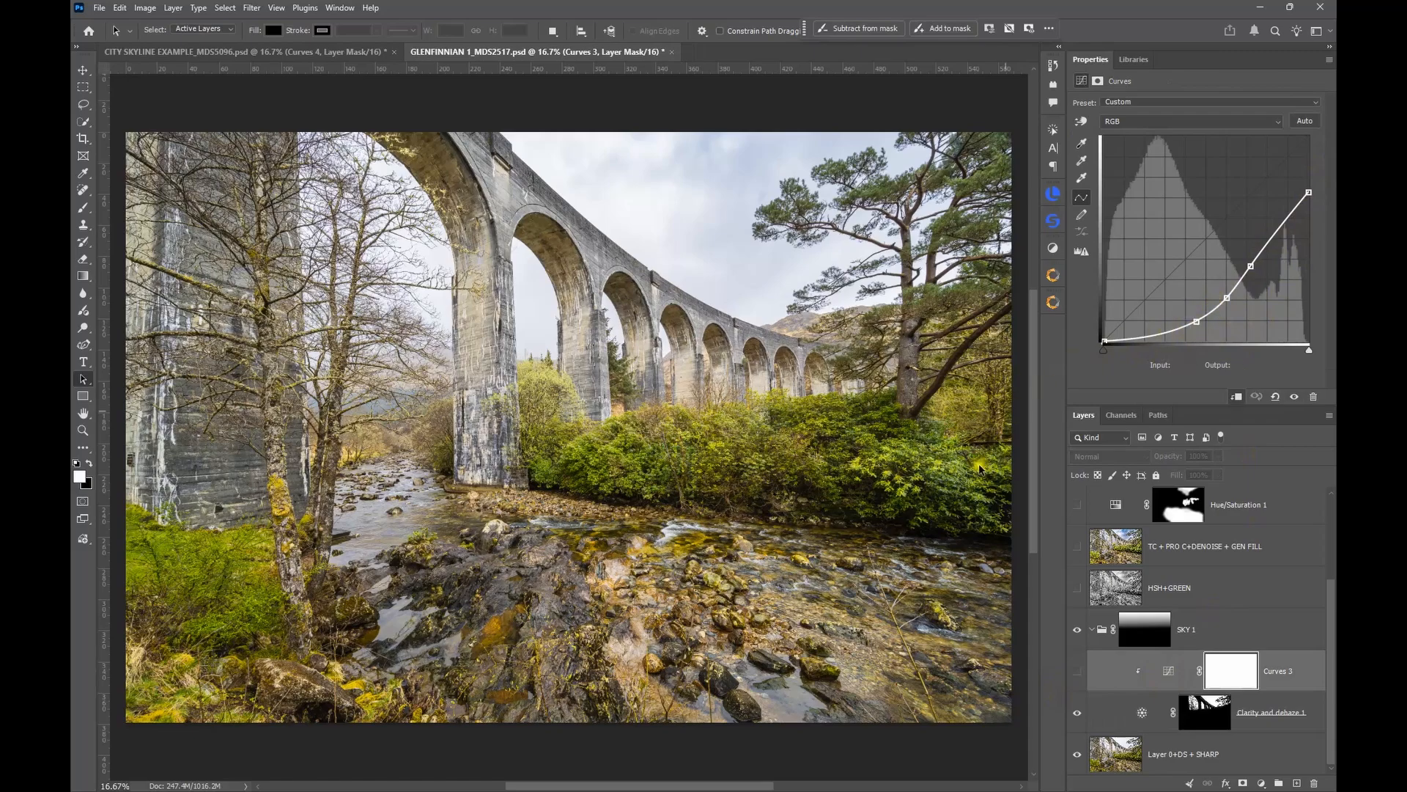
{"action": "left_click", "coordinate": [1077, 674]}
{"action": "left_click", "coordinate": [1075, 672]}
{"action": "left_click", "coordinate": [1075, 673]}
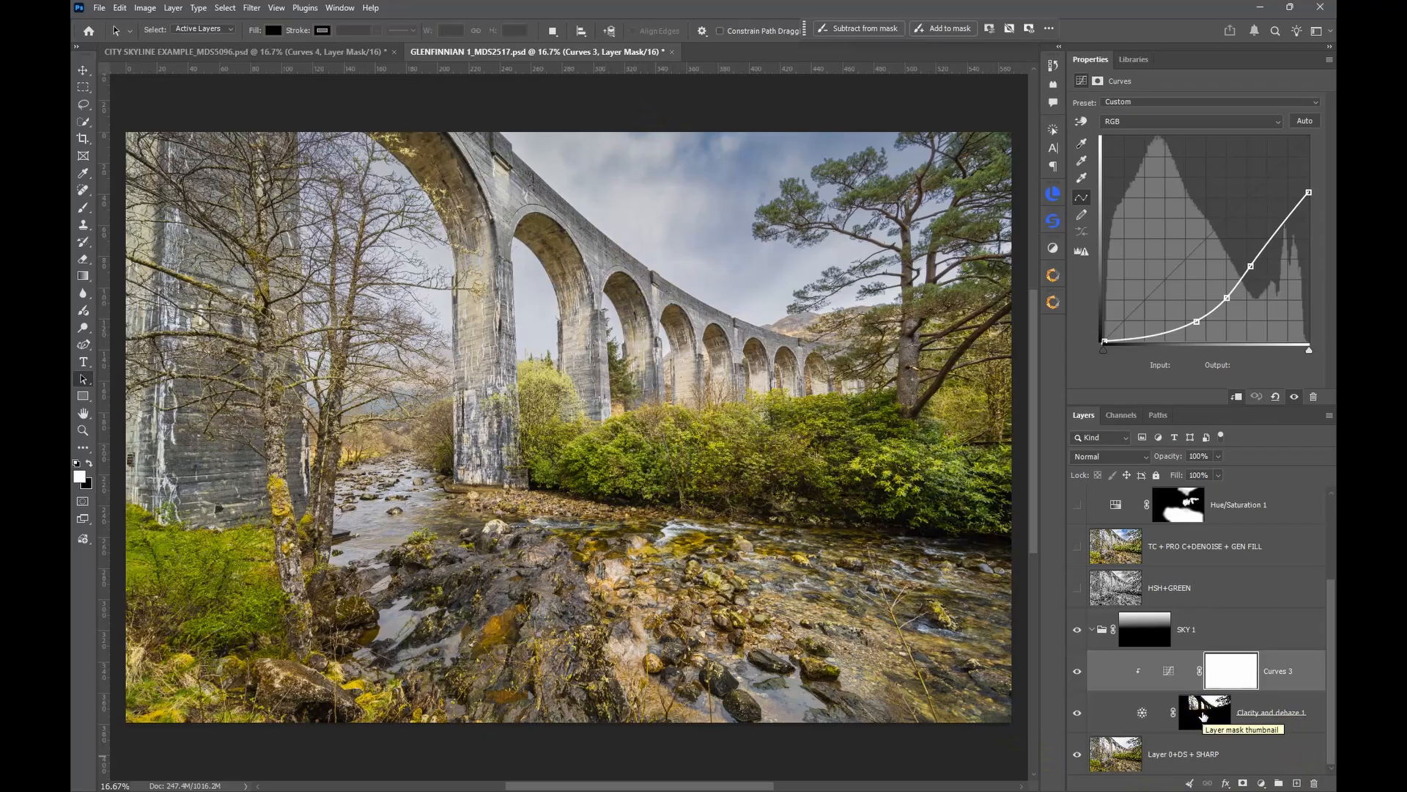
Display the Clarity and dehaze 1 mask alone to examine the area that limits the clipped Curves 3 adjustment
{"action": "left_click", "coordinate": [1202, 716]}
{"action": "left_click", "coordinate": [1204, 715], "text": "alt"}
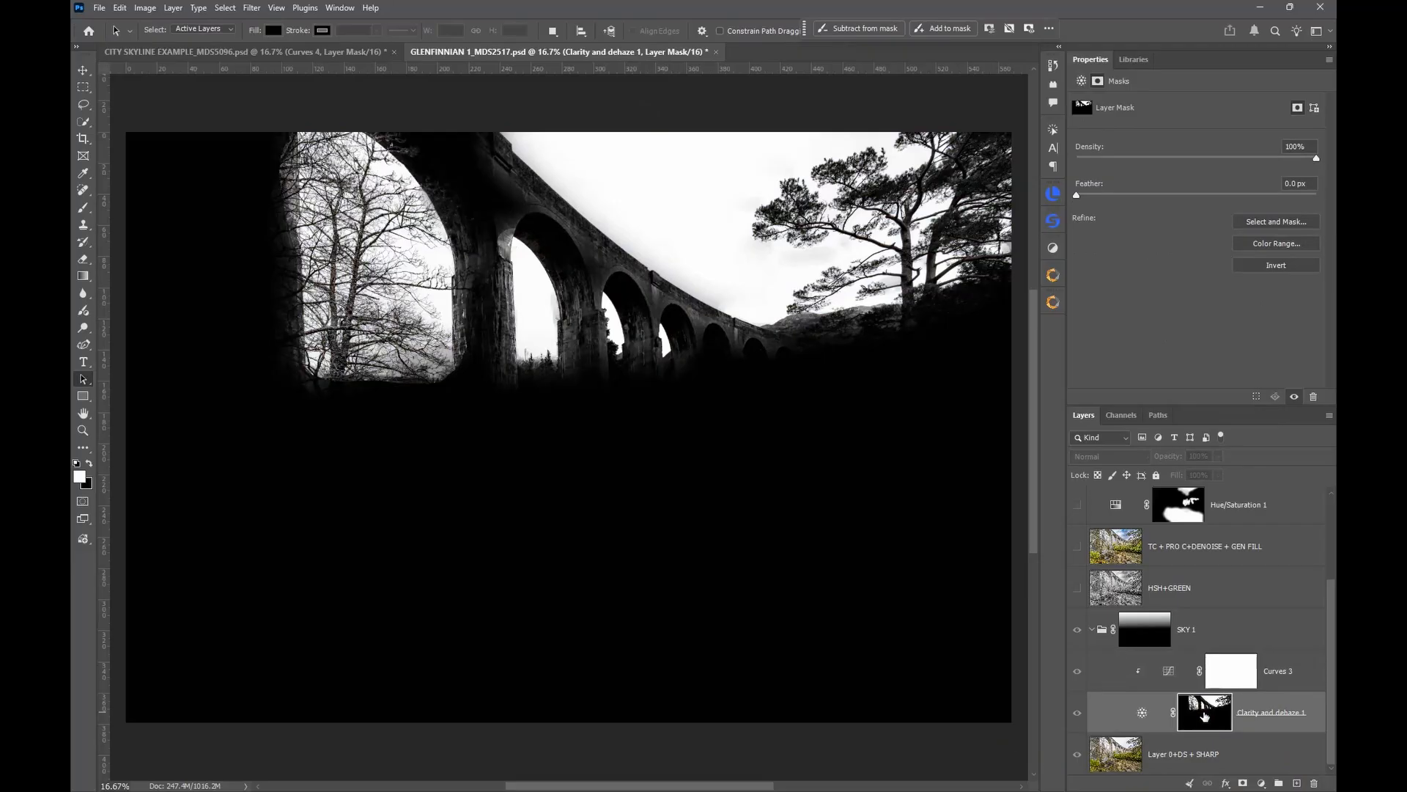
Return to the full image, select the Curves 3 and Clarity and dehaze 1 layers together, and view the option for grouping them
{"action": "left_click", "coordinate": [1204, 716], "text": "alt"}
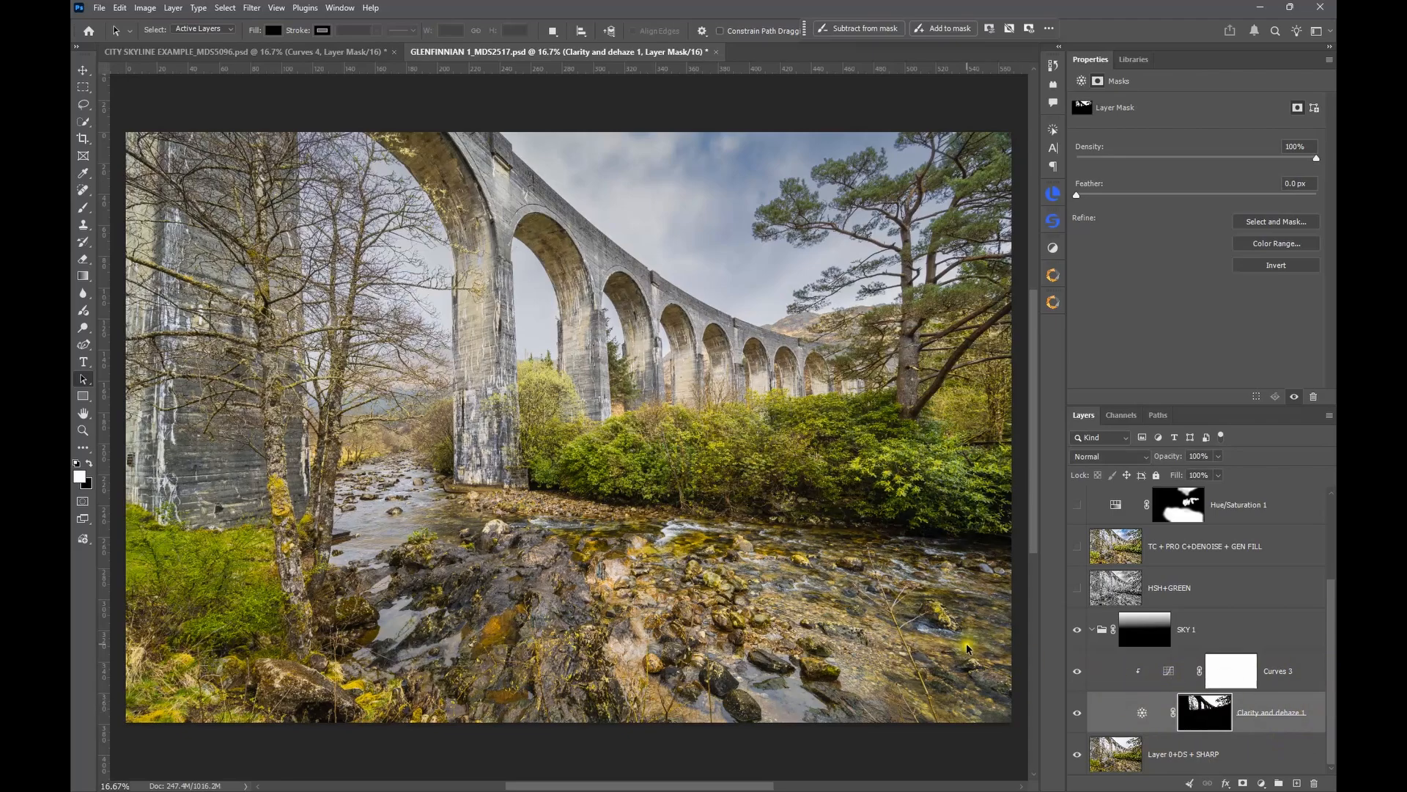
{"action": "left_click", "coordinate": [1112, 669], "text": "shift"}
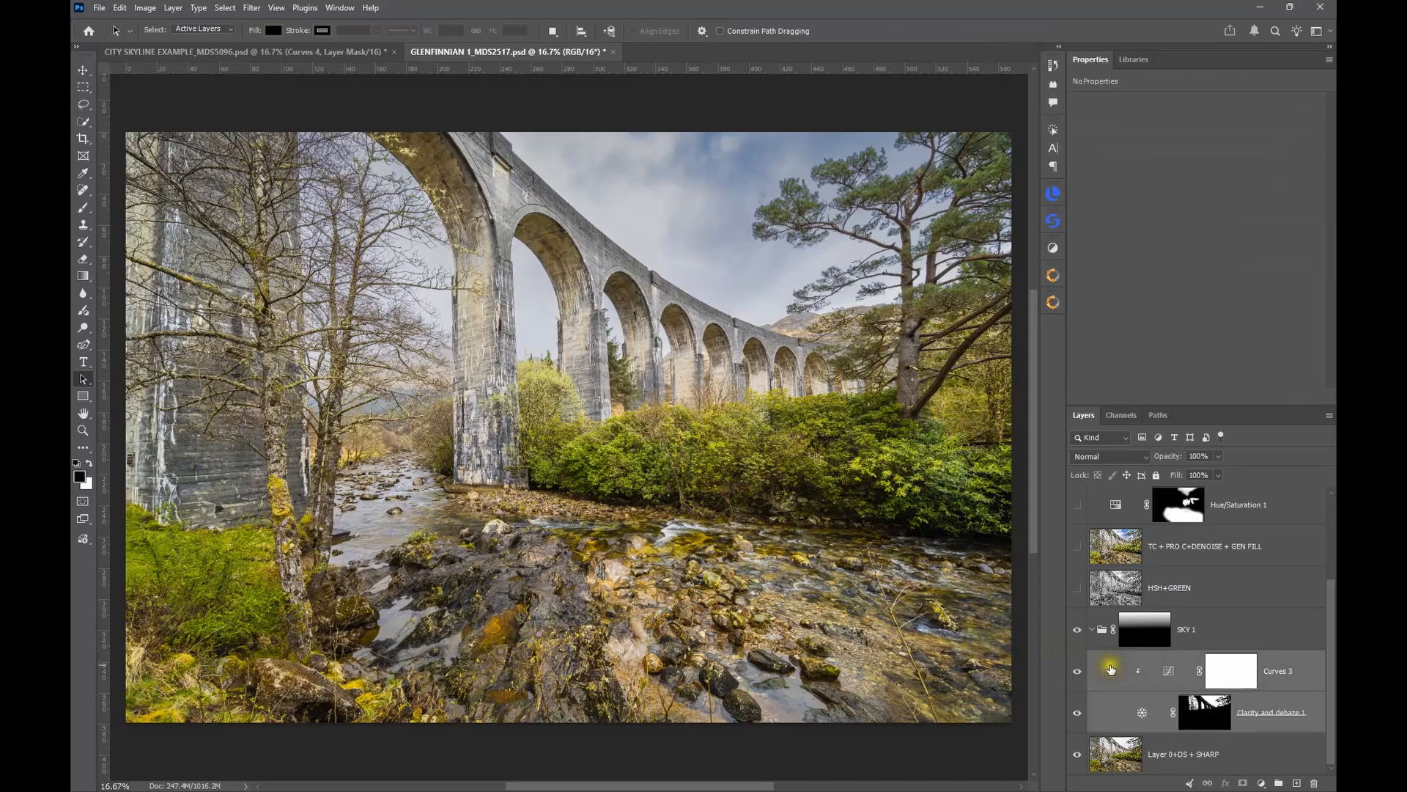
{"action": "right_click", "coordinate": [1110, 663]}
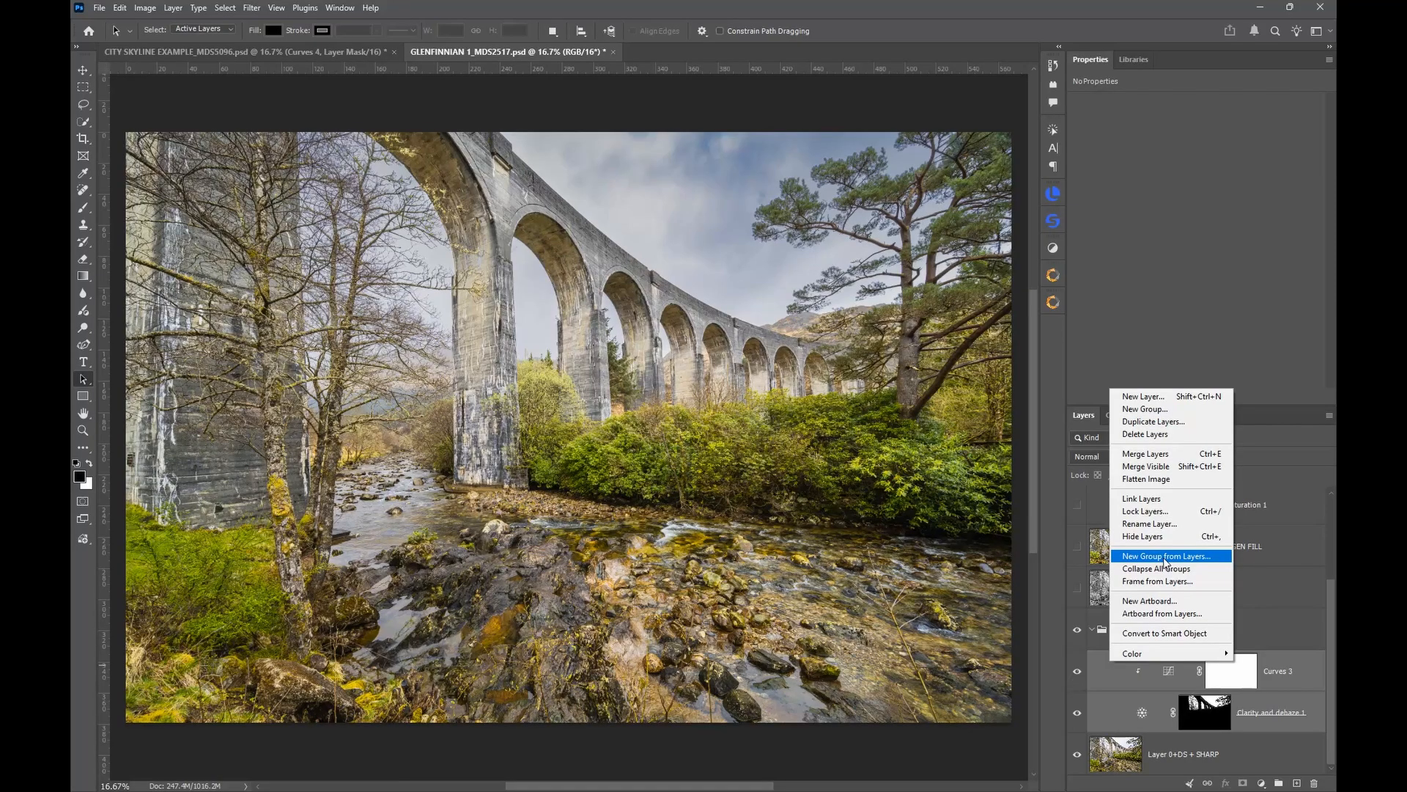
{"action": "key", "text": "Escape"}
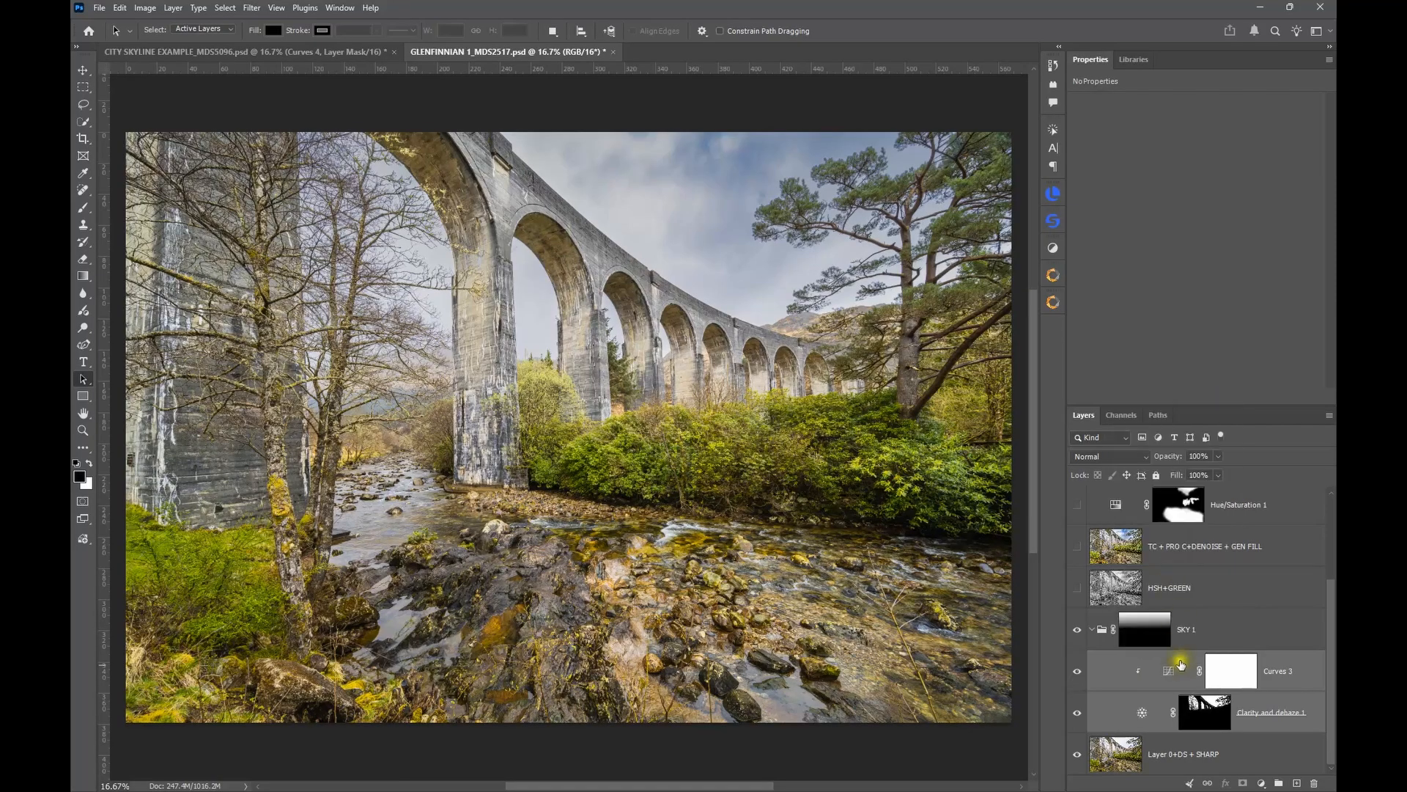
Delete the layer mask from the SKY 1 group, then collapse and re-expand the group
{"action": "left_click", "coordinate": [1227, 636]}
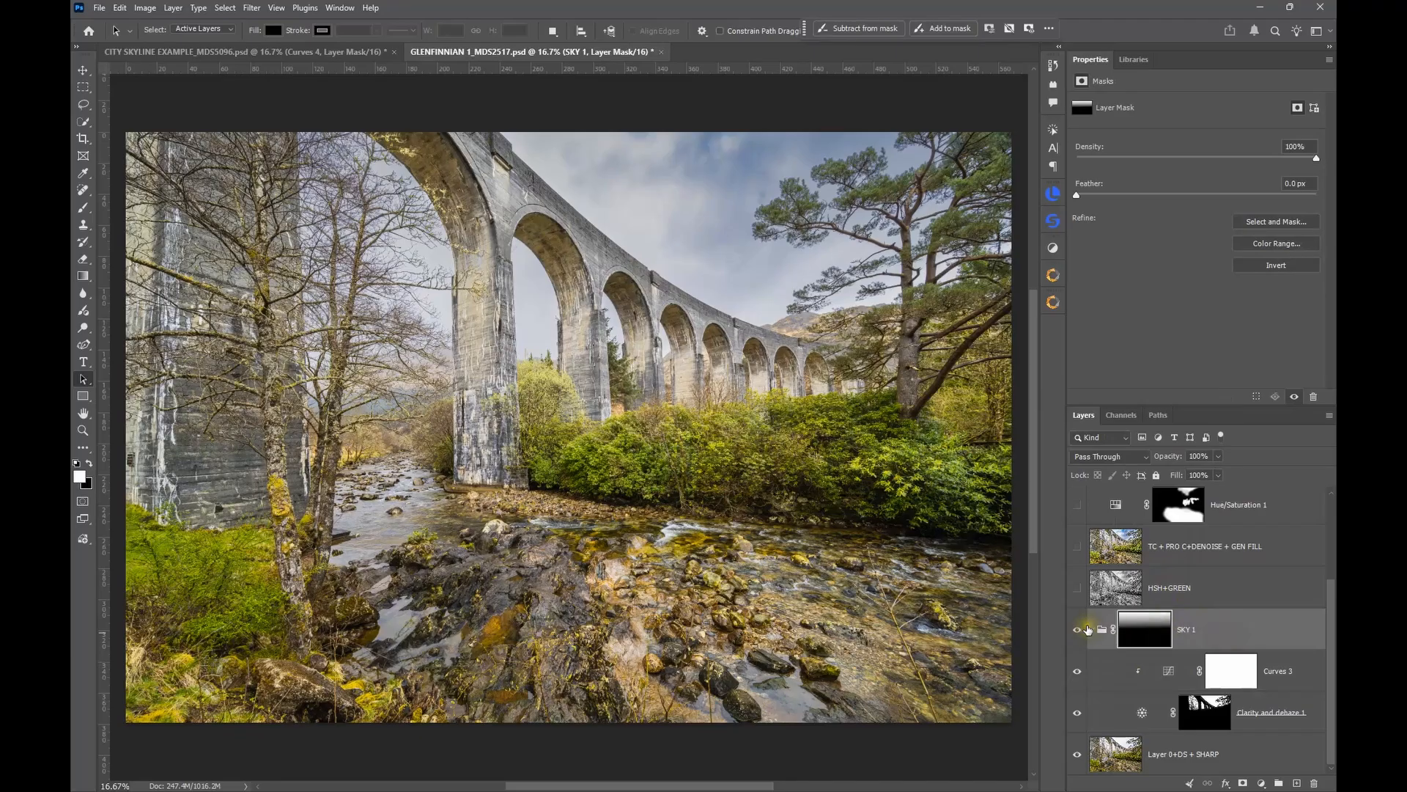
{"action": "left_click", "coordinate": [1154, 637]}
{"action": "left_click", "coordinate": [1094, 637]}
{"action": "left_click", "coordinate": [1153, 628]}
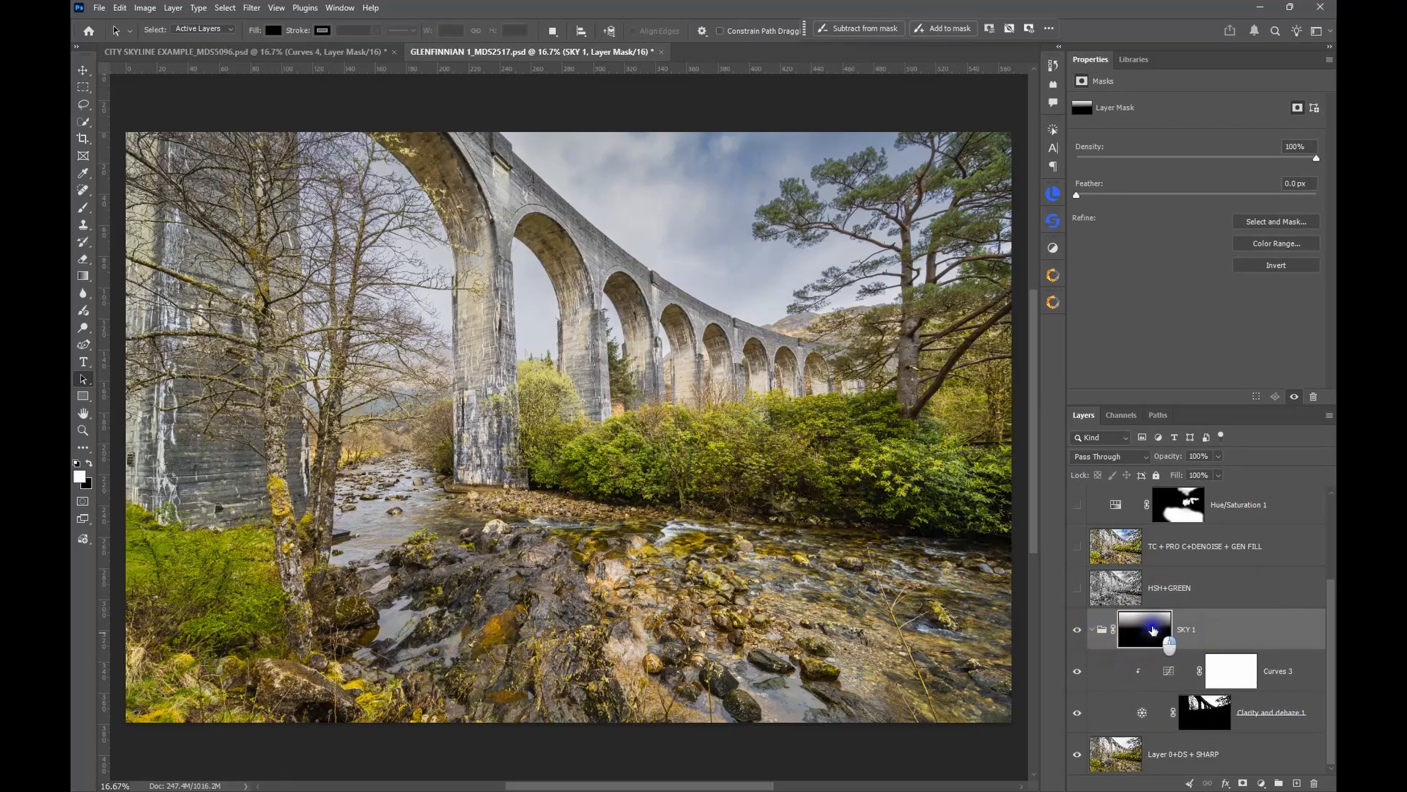
{"action": "right_click", "coordinate": [1153, 629]}
{"action": "left_click", "coordinate": [1174, 645]}
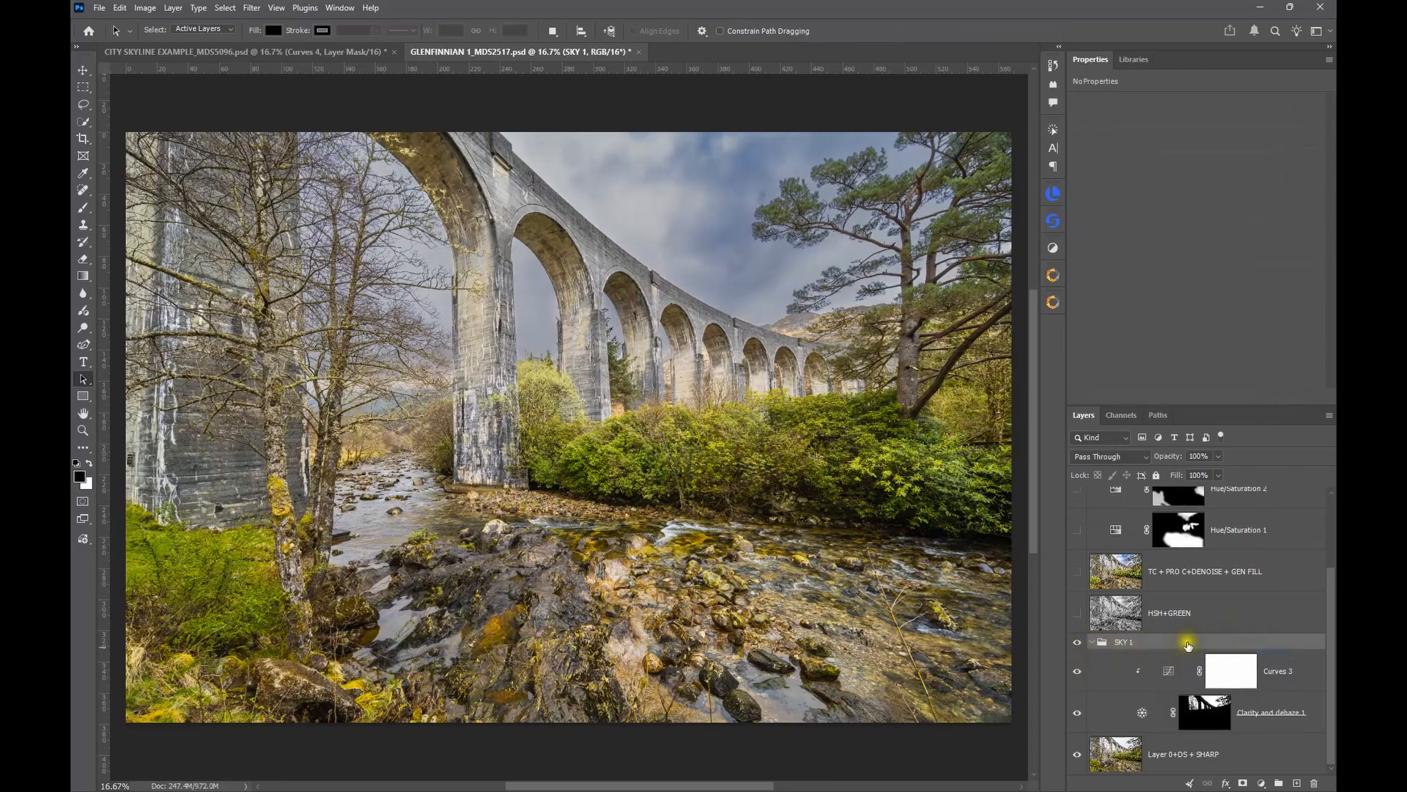
{"action": "left_click", "coordinate": [1092, 643]}
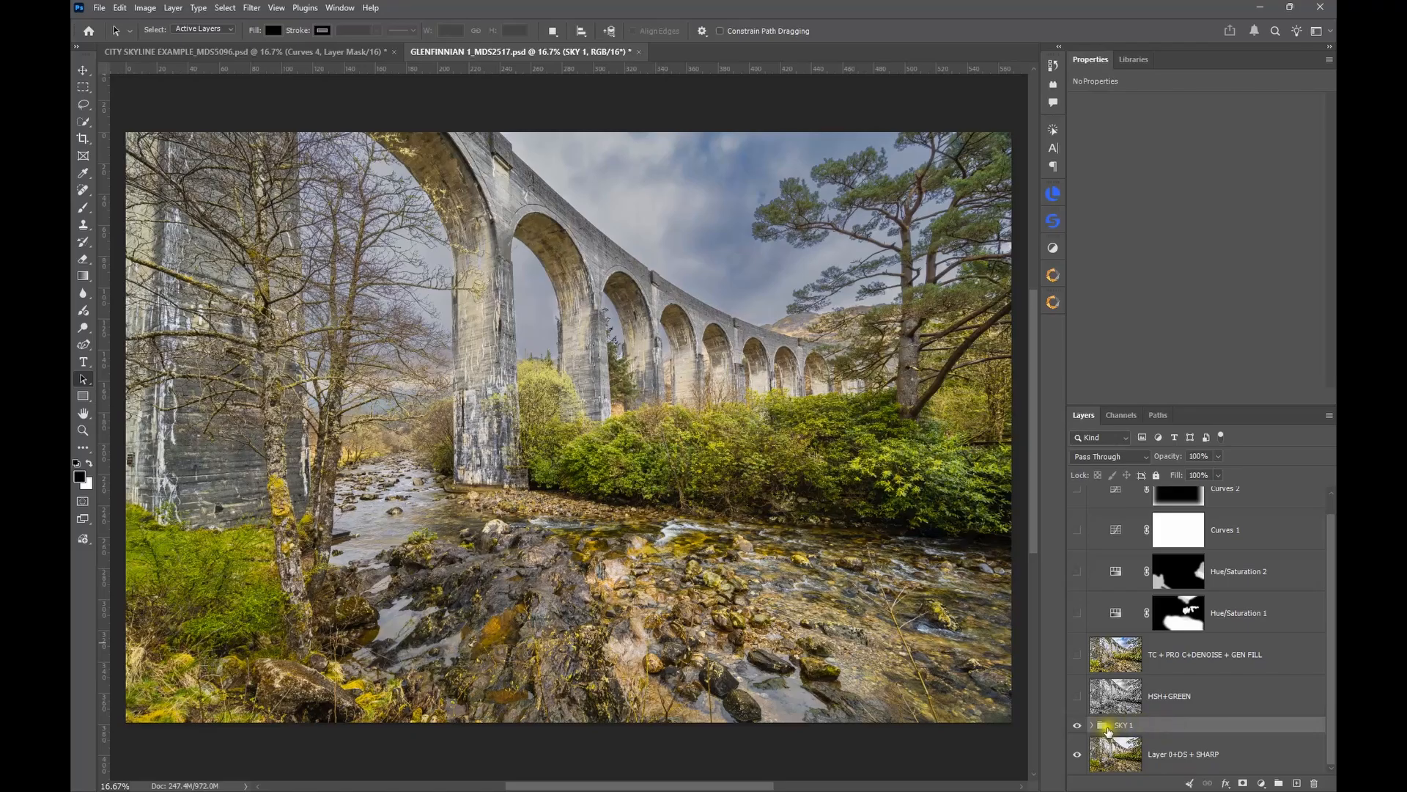
{"action": "left_click", "coordinate": [1091, 726]}
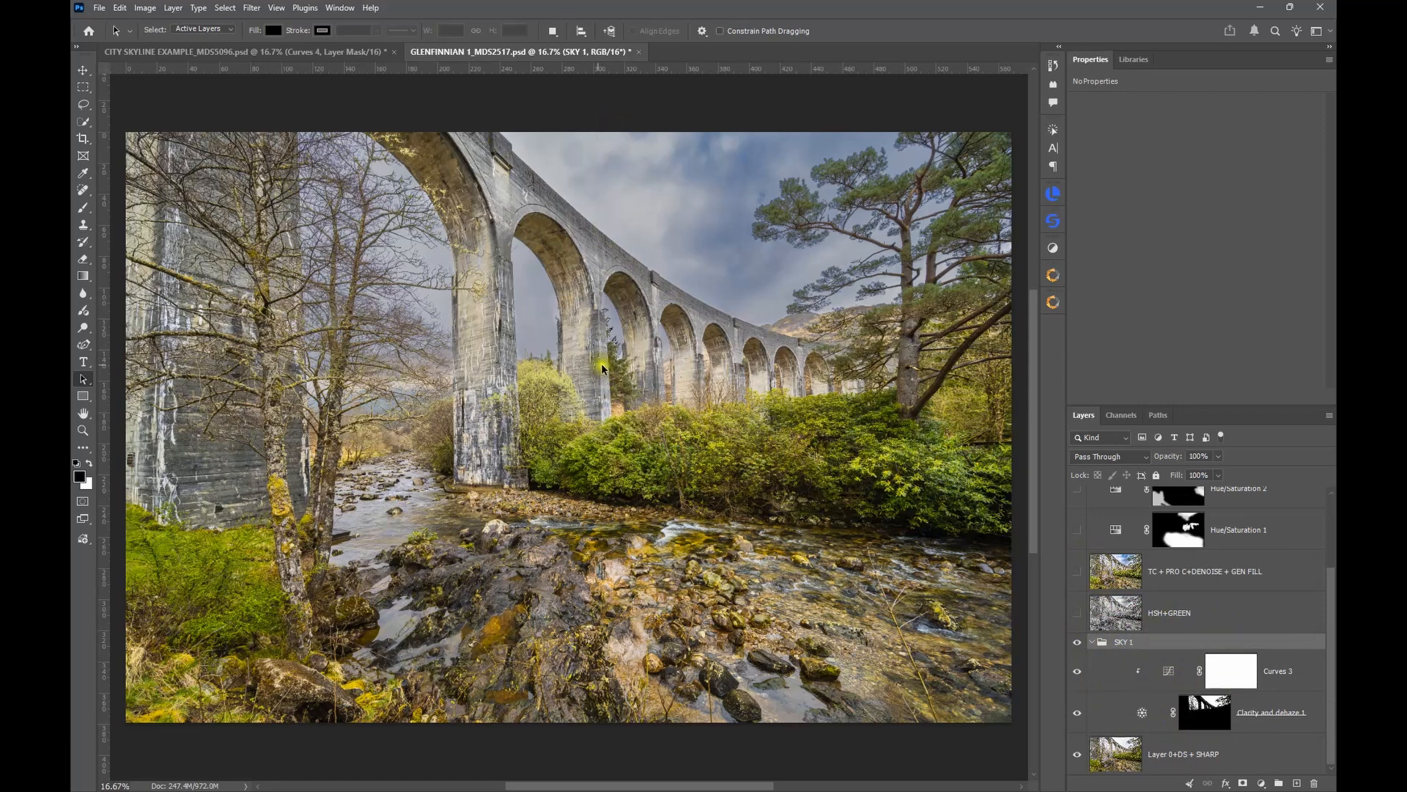
Add a new mask to the SKY 1 group with a white-to-black linear gradient from the sky's top edge downward, midpoint at 53
{"action": "left_click", "coordinate": [1243, 783]}
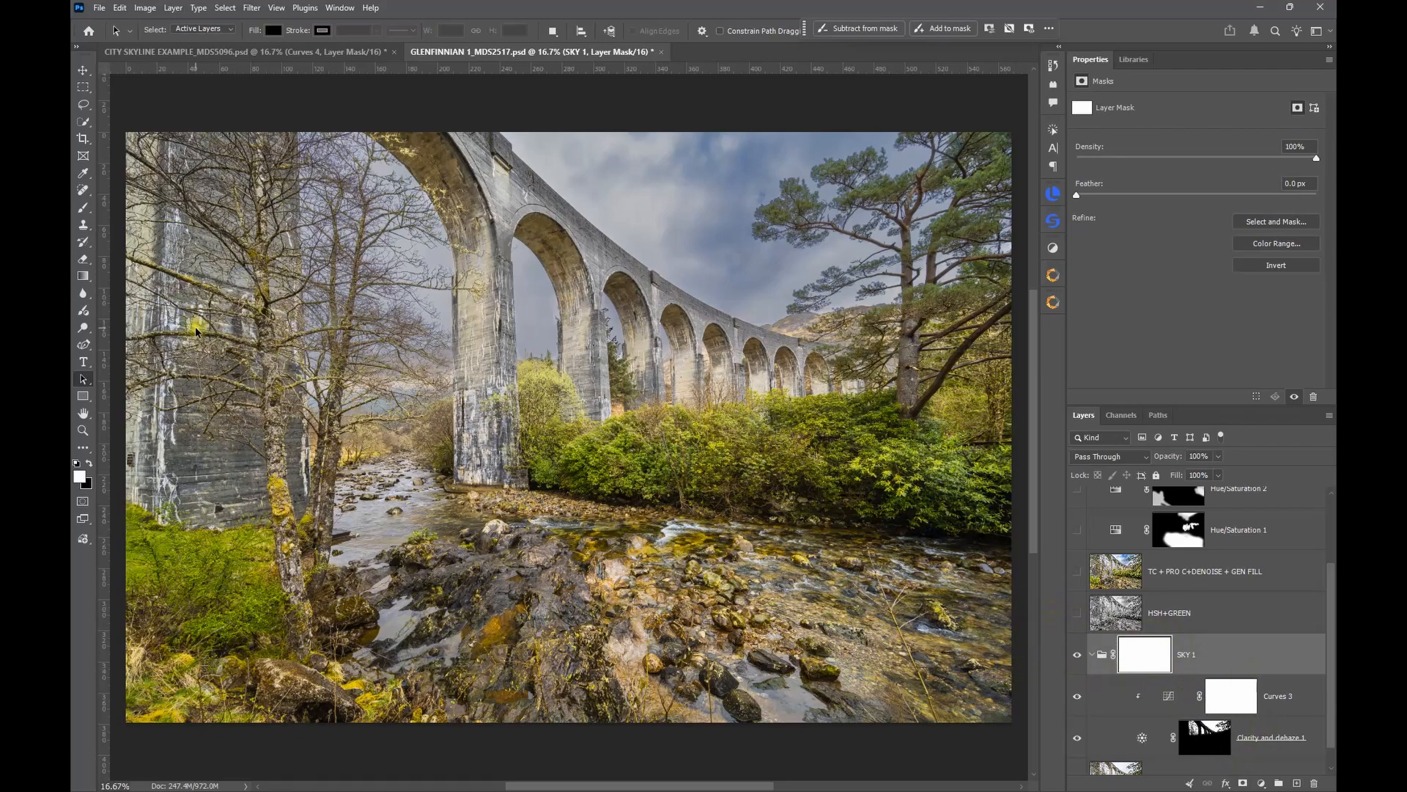
{"action": "left_click", "coordinate": [83, 277]}
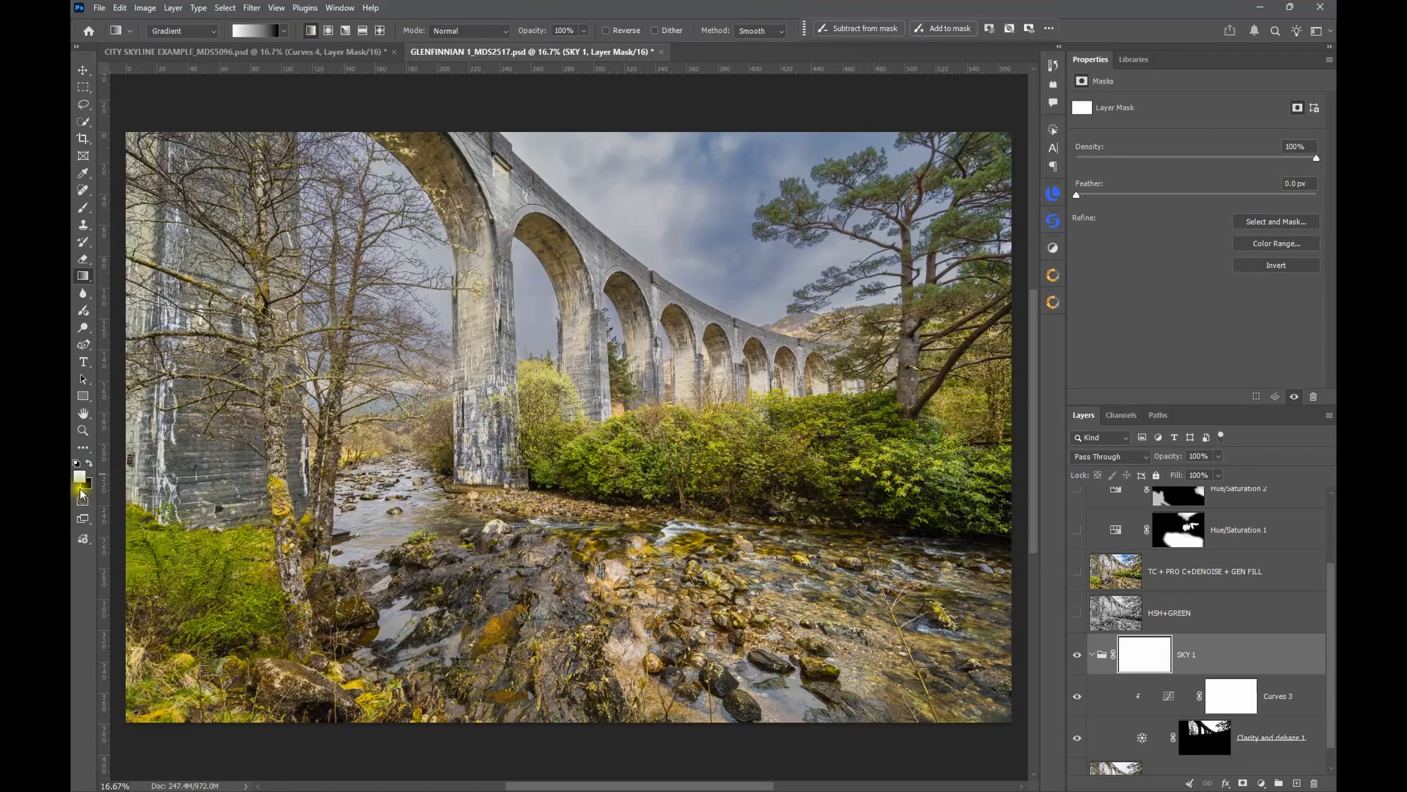
{"action": "key", "text": "x"}
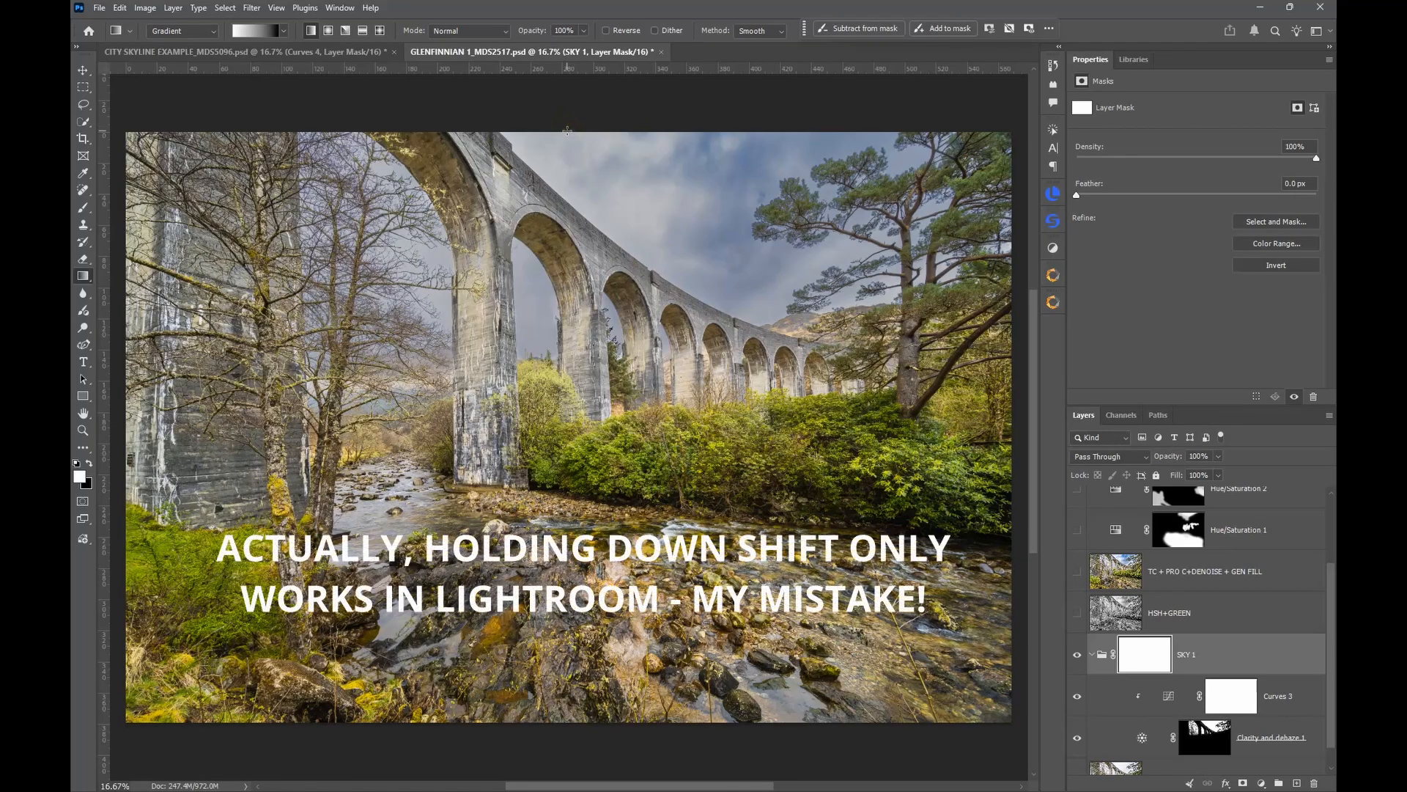
{"action": "left_click_drag", "start_coordinate": [567, 132], "coordinate": [573, 362]}
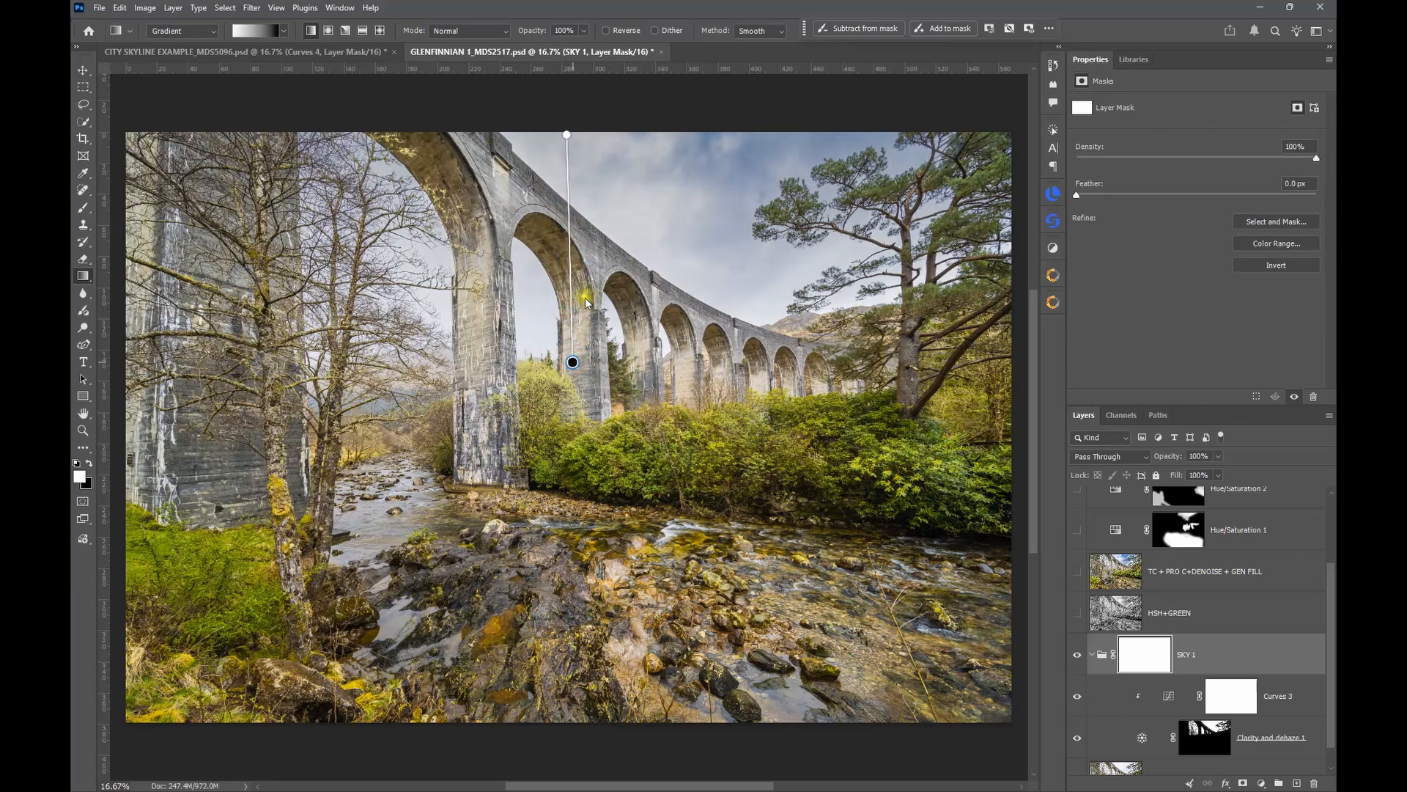
{"action": "left_click_drag", "start_coordinate": [583, 295], "coordinate": [576, 259]}
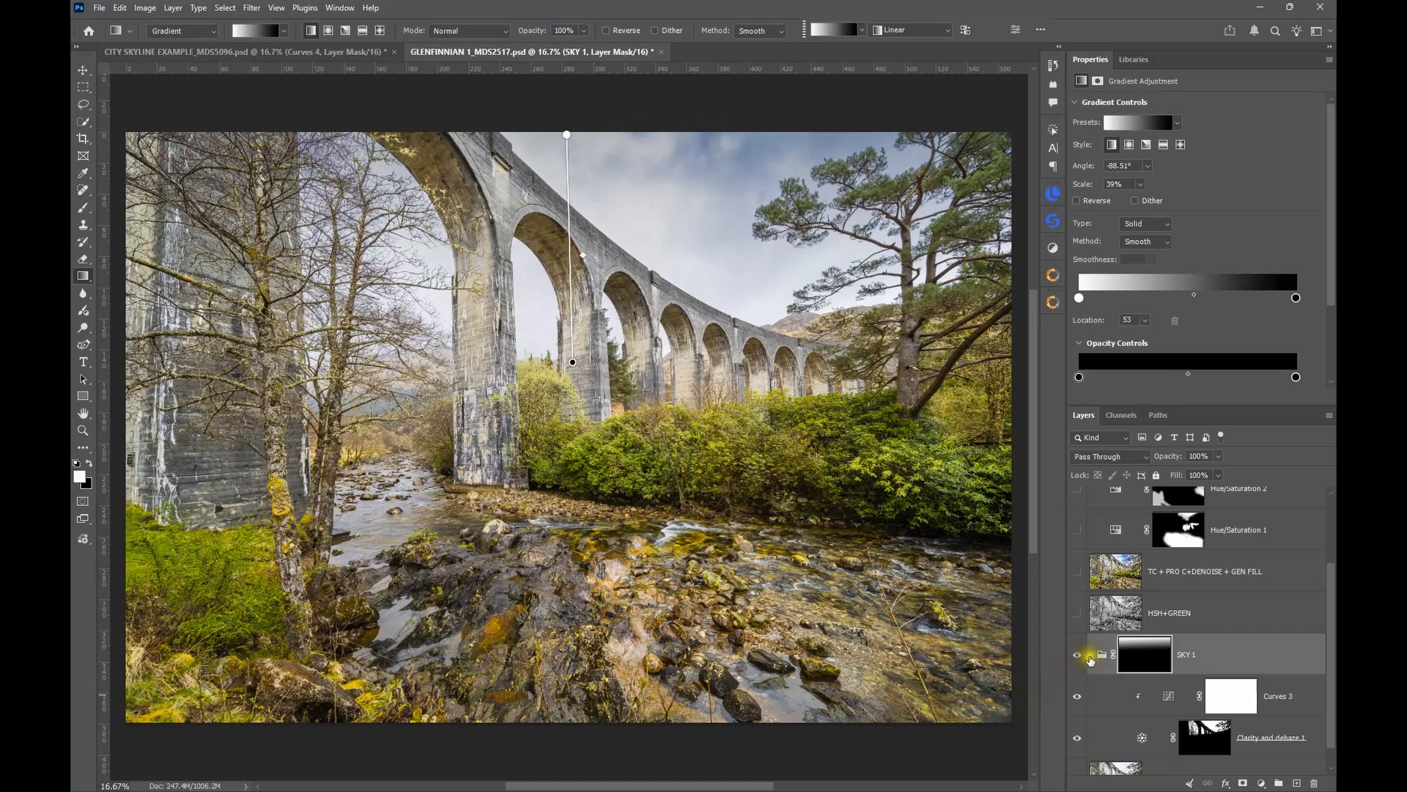
Disable and re-enable the SKY 1 group mask to compare the sky with and without the gradient
{"action": "left_click", "coordinate": [1139, 661]}
{"action": "right_click", "coordinate": [1139, 662]}
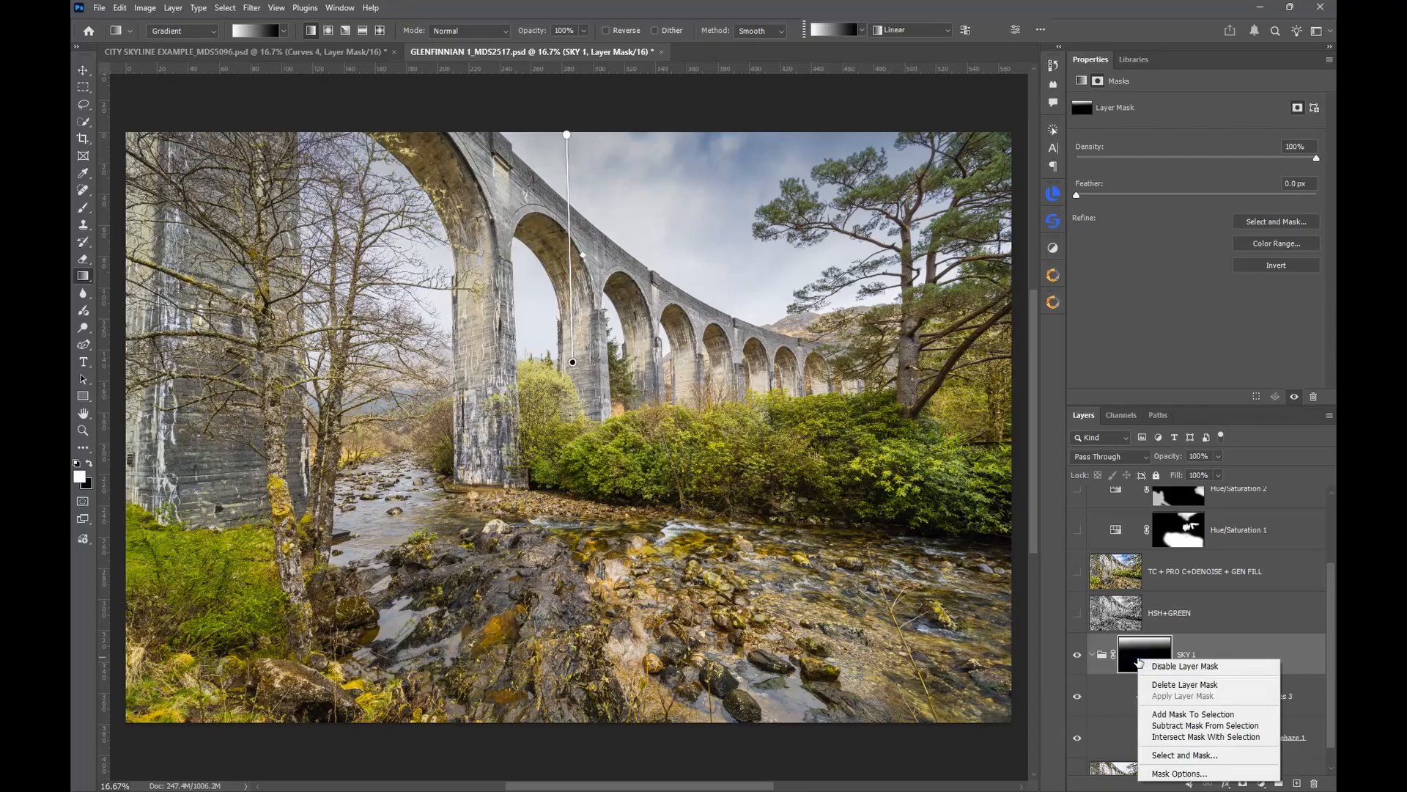
{"action": "left_click", "coordinate": [1185, 665]}
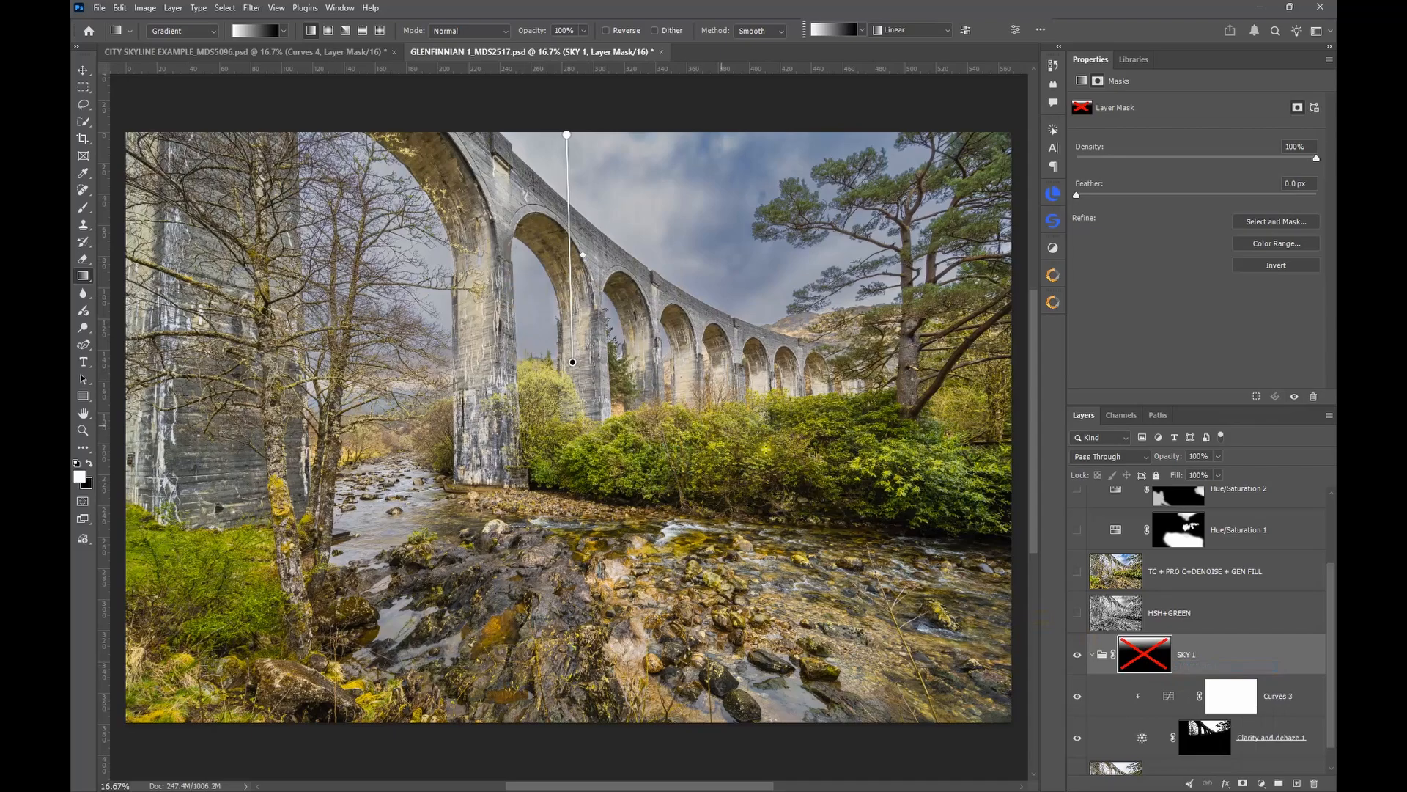
{"action": "left_click", "coordinate": [1144, 658], "text": "shift"}
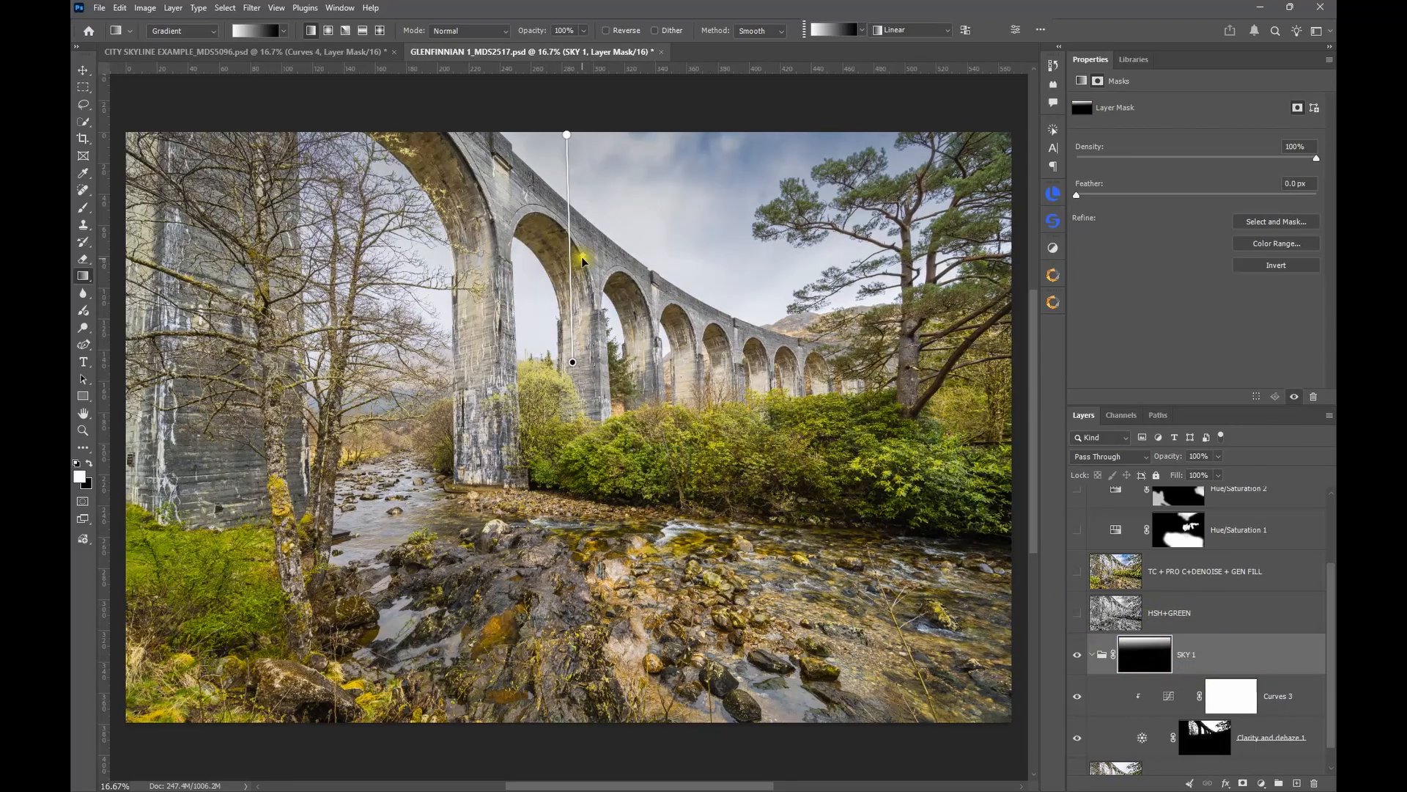
Shift the midpoint of the SKY 1 mask gradient lower, to location 72, and collapse the group
{"action": "left_click_drag", "start_coordinate": [585, 268], "coordinate": [576, 299]}
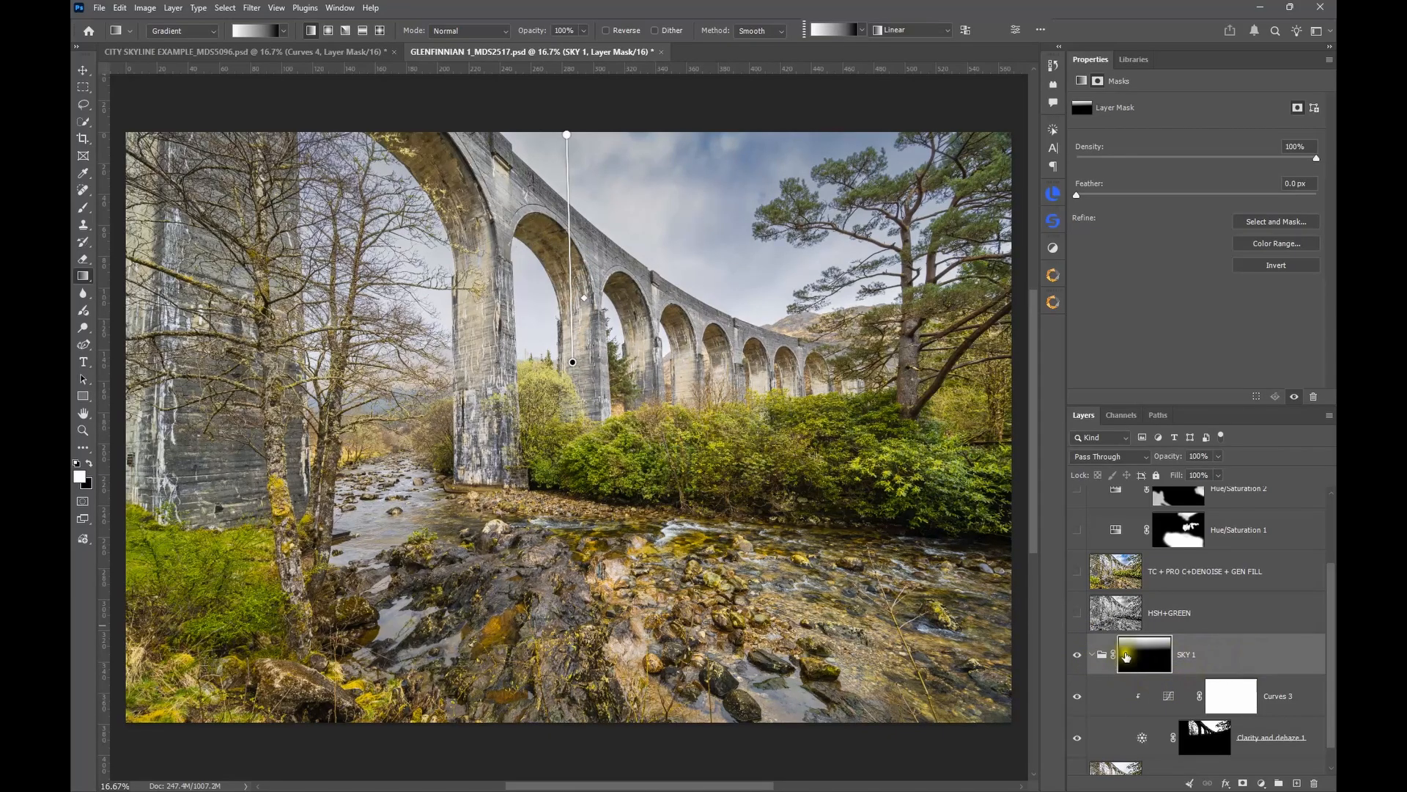
{"action": "left_click", "coordinate": [1090, 656]}
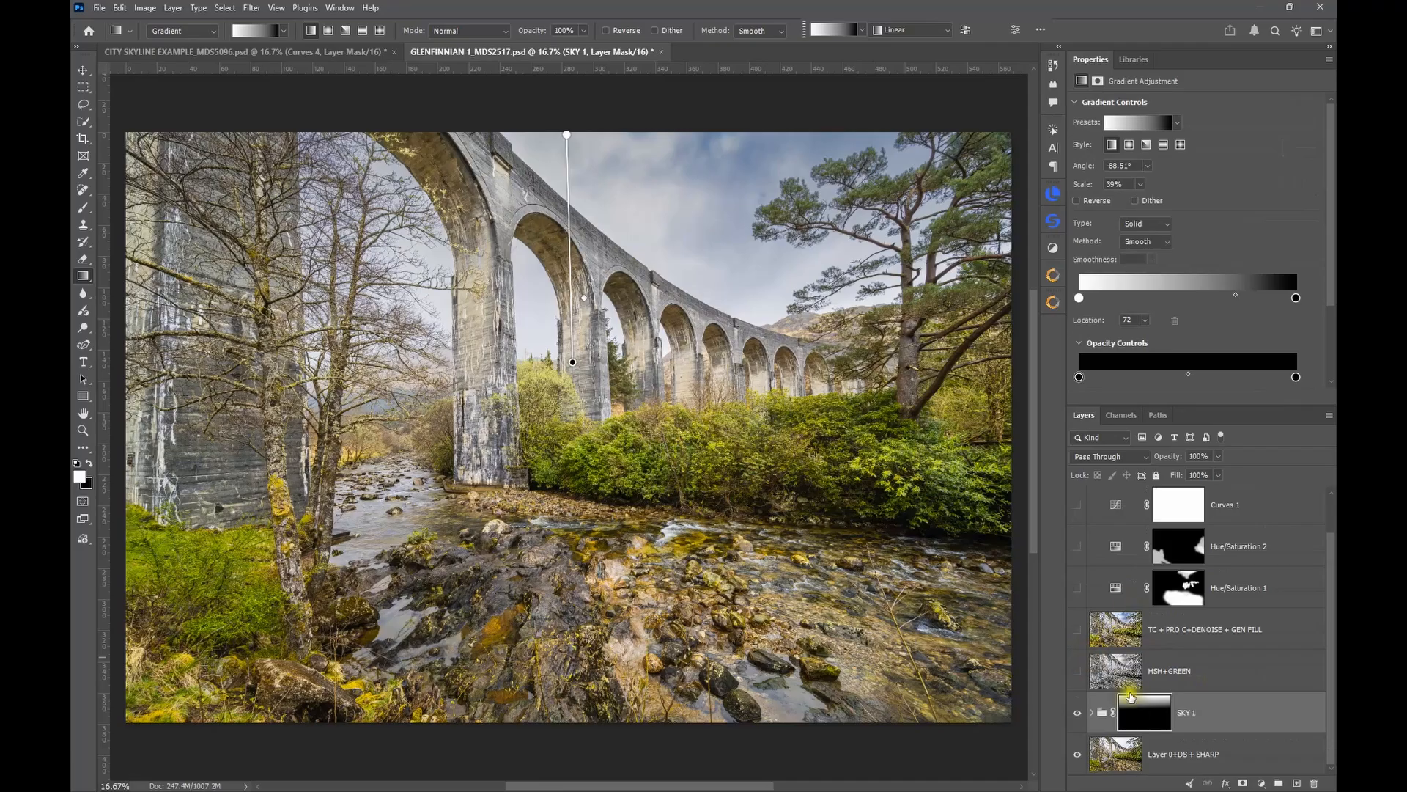
{"action": "left_click", "coordinate": [1237, 712]}
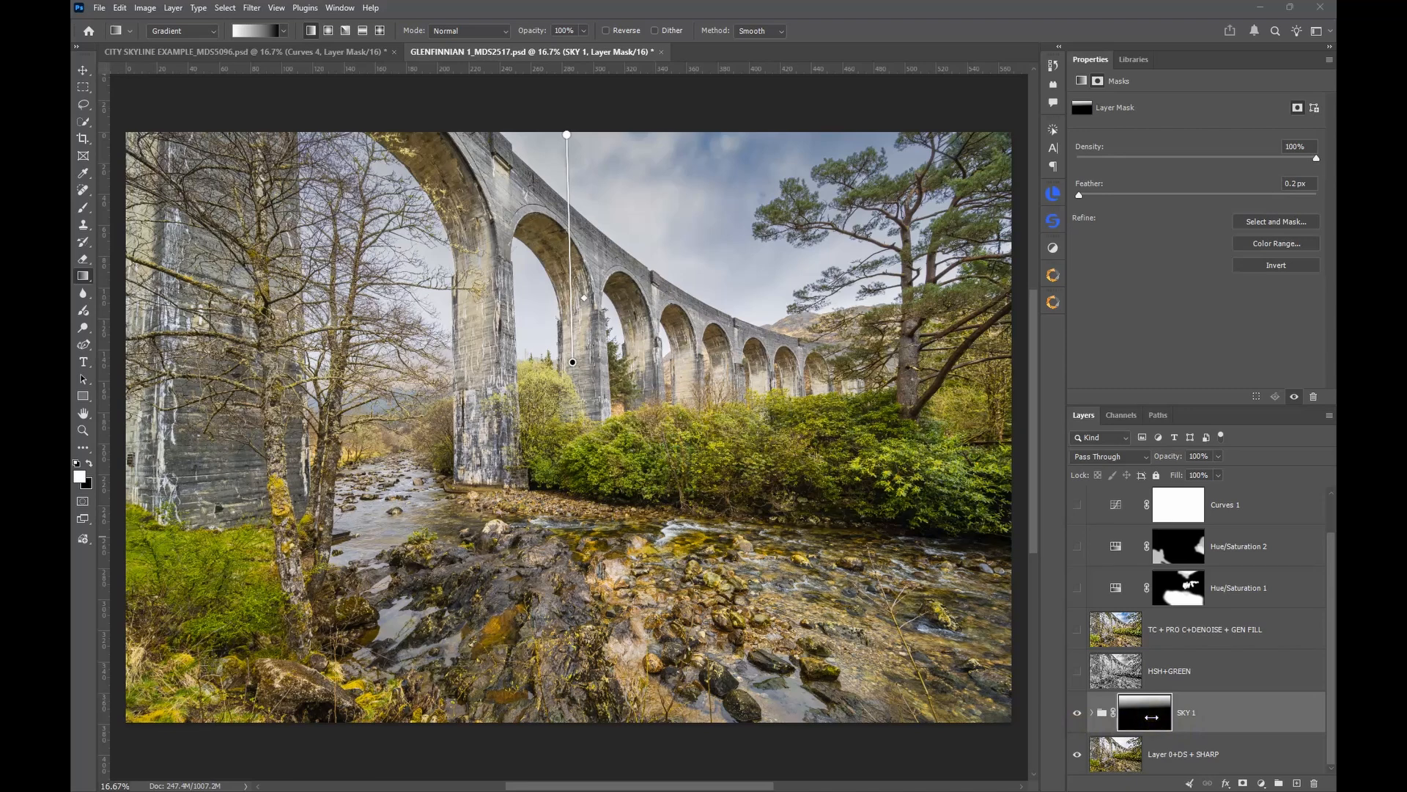
{"action": "left_click", "coordinate": [1244, 726]}
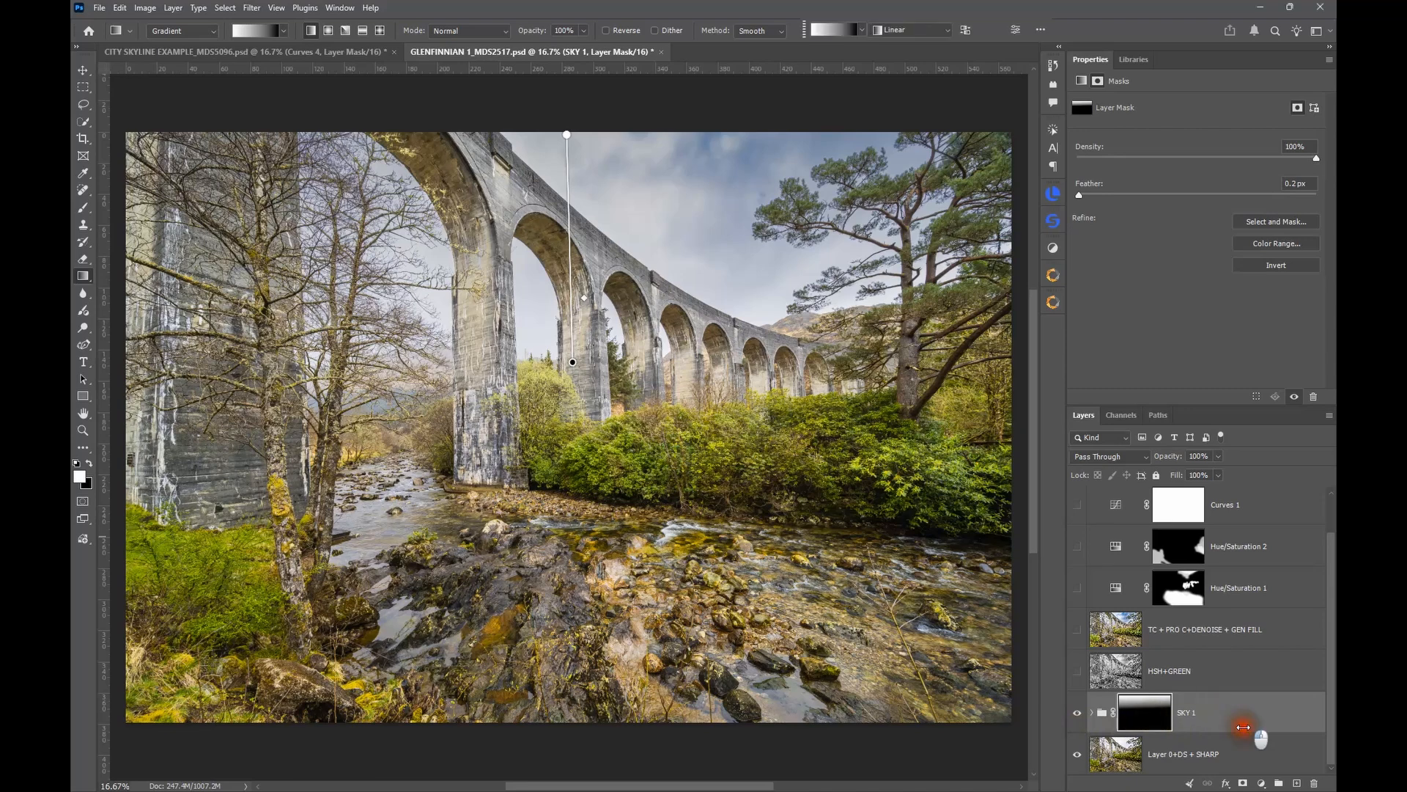
Display the SKY 1 mask alone, extend the gradient's black end slightly lower and move its midpoint slightly up
{"action": "left_click", "coordinate": [1149, 726], "text": "alt"}
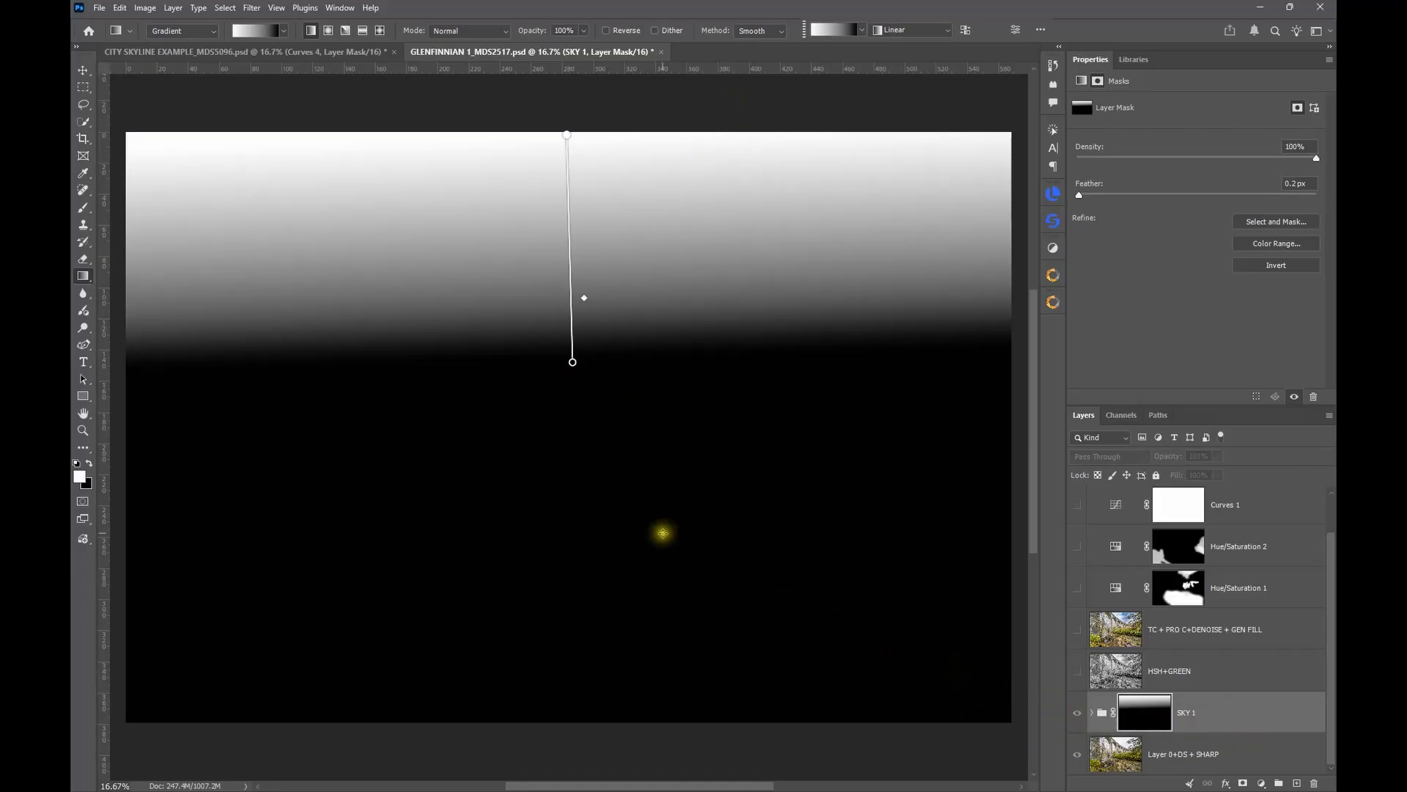
{"action": "left_click_drag", "start_coordinate": [572, 362], "coordinate": [570, 390]}
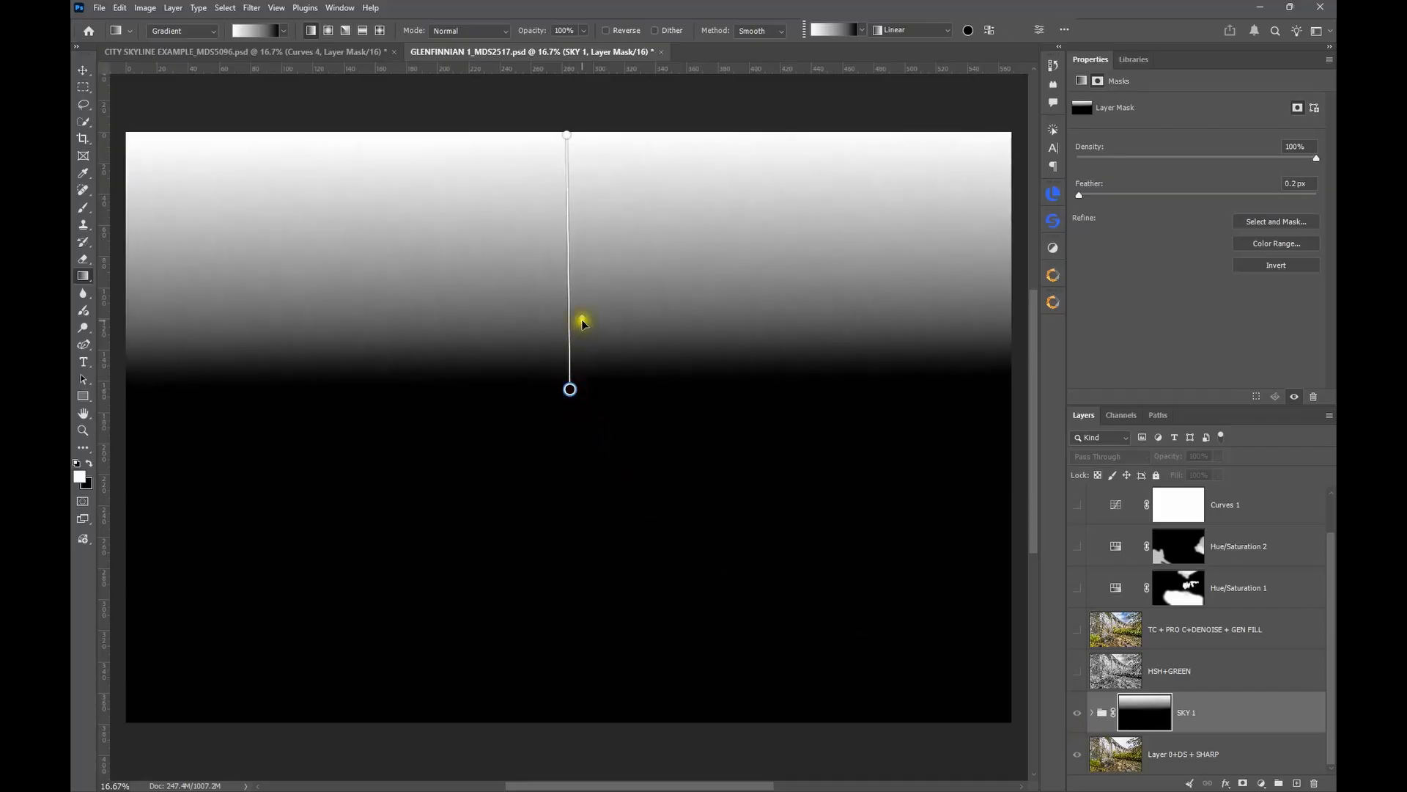
{"action": "mouse_move", "coordinate": [581, 320]}
{"action": "left_mouse_down"}
{"action": "mouse_move", "coordinate": [574, 289]}
{"action": "mouse_move", "coordinate": [575, 317]}
{"action": "mouse_move", "coordinate": [575, 303]}
{"action": "left_mouse_up"}
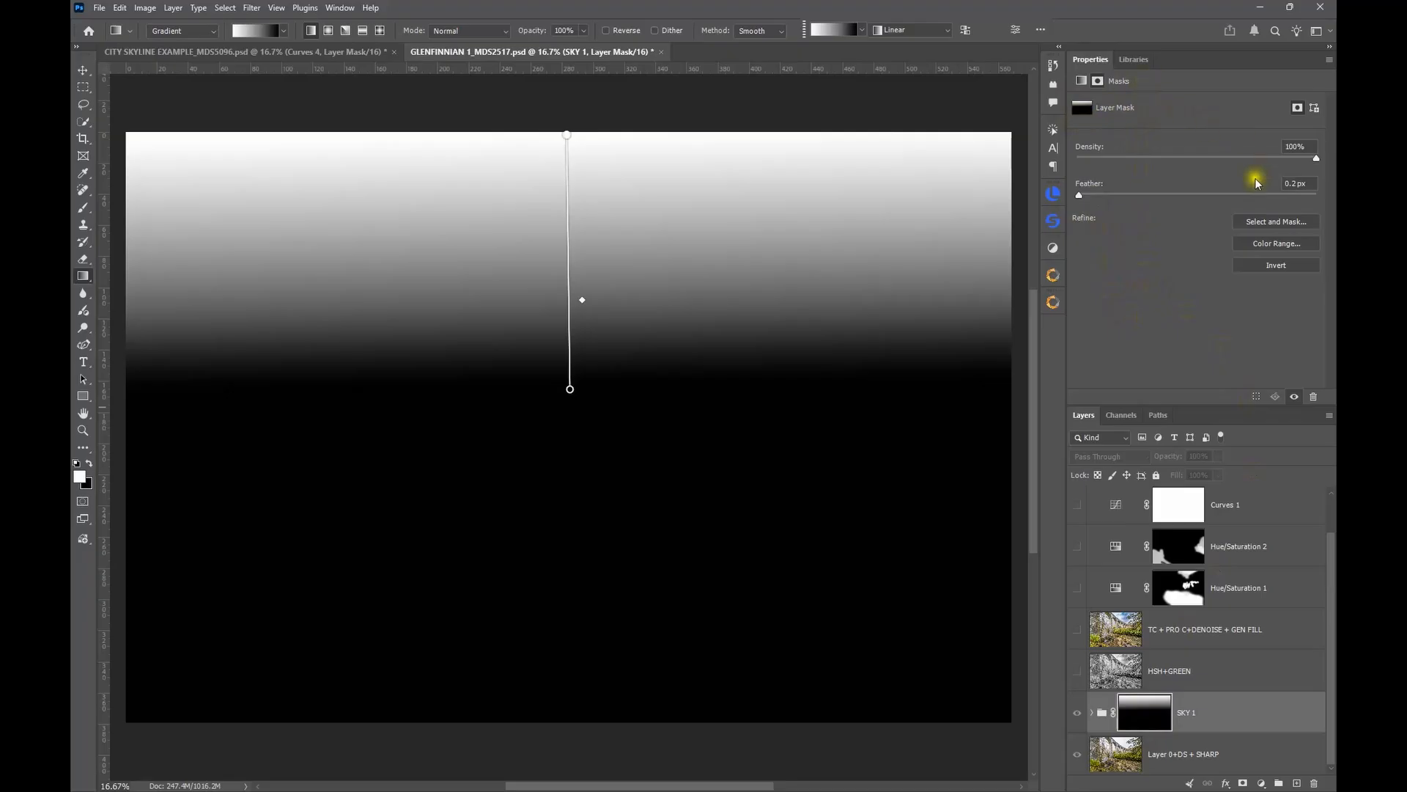
Set the SKY 1 mask's feather to 633.7 px to soften the gradient transition
{"action": "left_click_drag", "start_coordinate": [1079, 196], "coordinate": [1083, 196]}
{"action": "left_click_drag", "start_coordinate": [1206, 210], "coordinate": [1232, 195]}
{"action": "left_click_drag", "start_coordinate": [1252, 199], "coordinate": [1295, 197]}
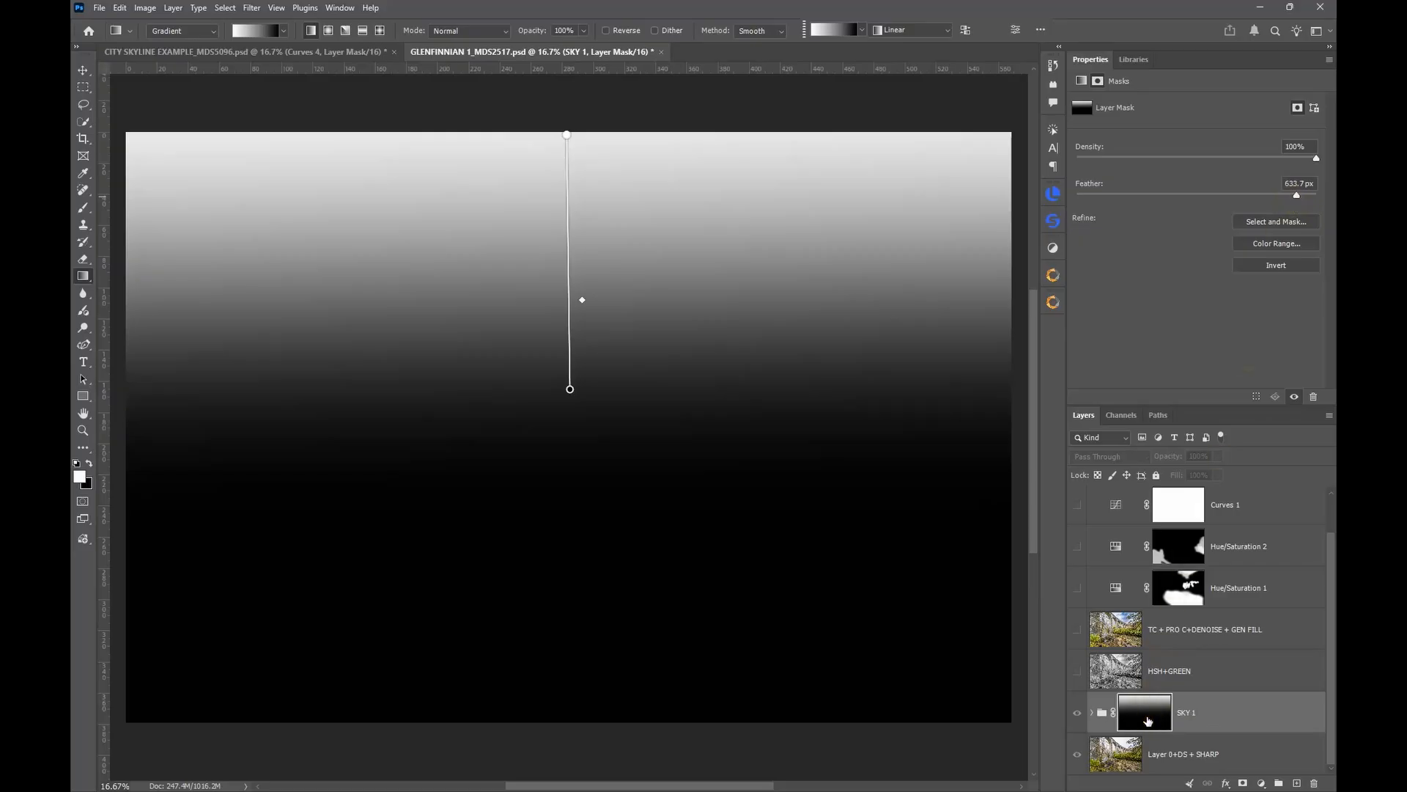
Return to the full image and compare the sky with and without the SKY 1 group, leaving it visible
{"action": "left_click", "coordinate": [1147, 721], "text": "alt"}
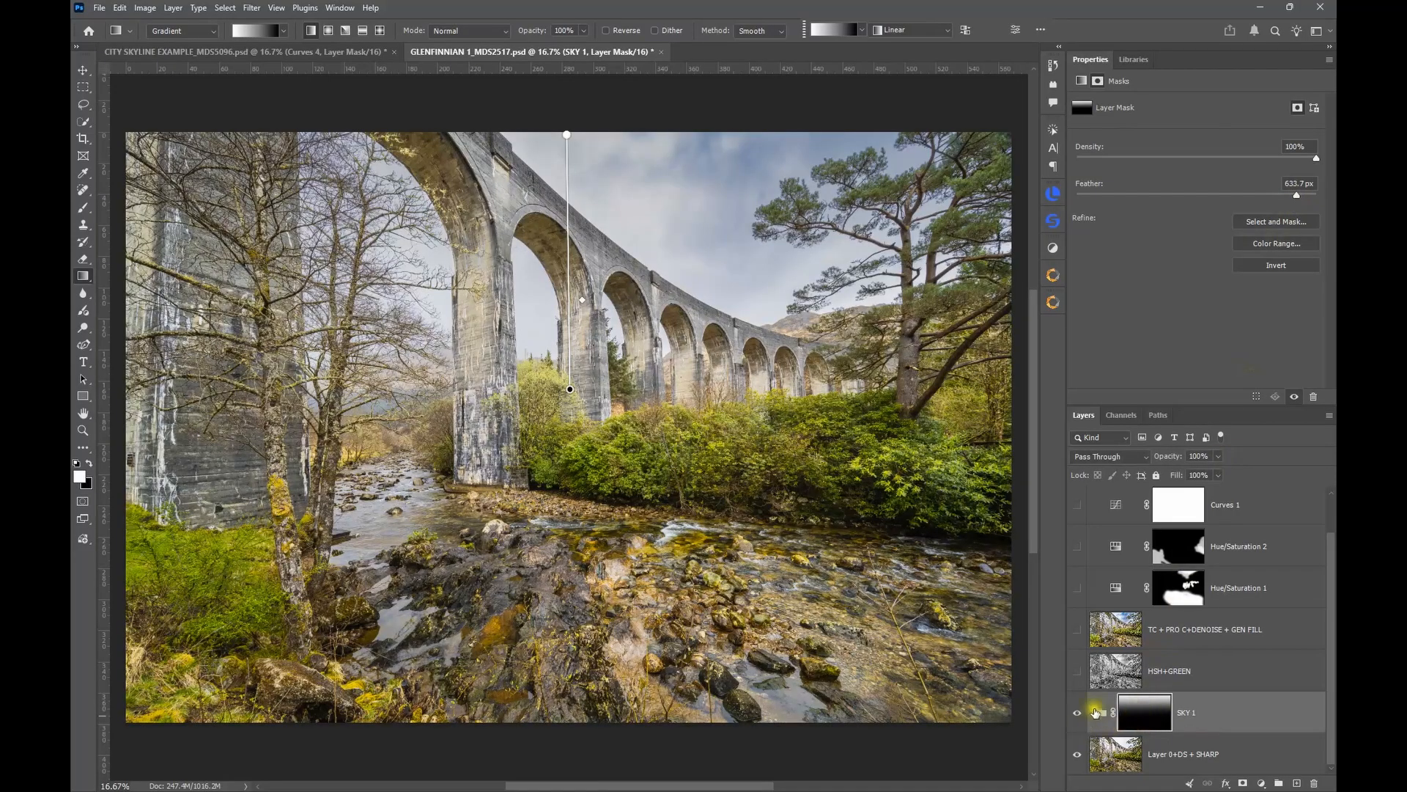
{"action": "left_click", "coordinate": [1077, 713]}
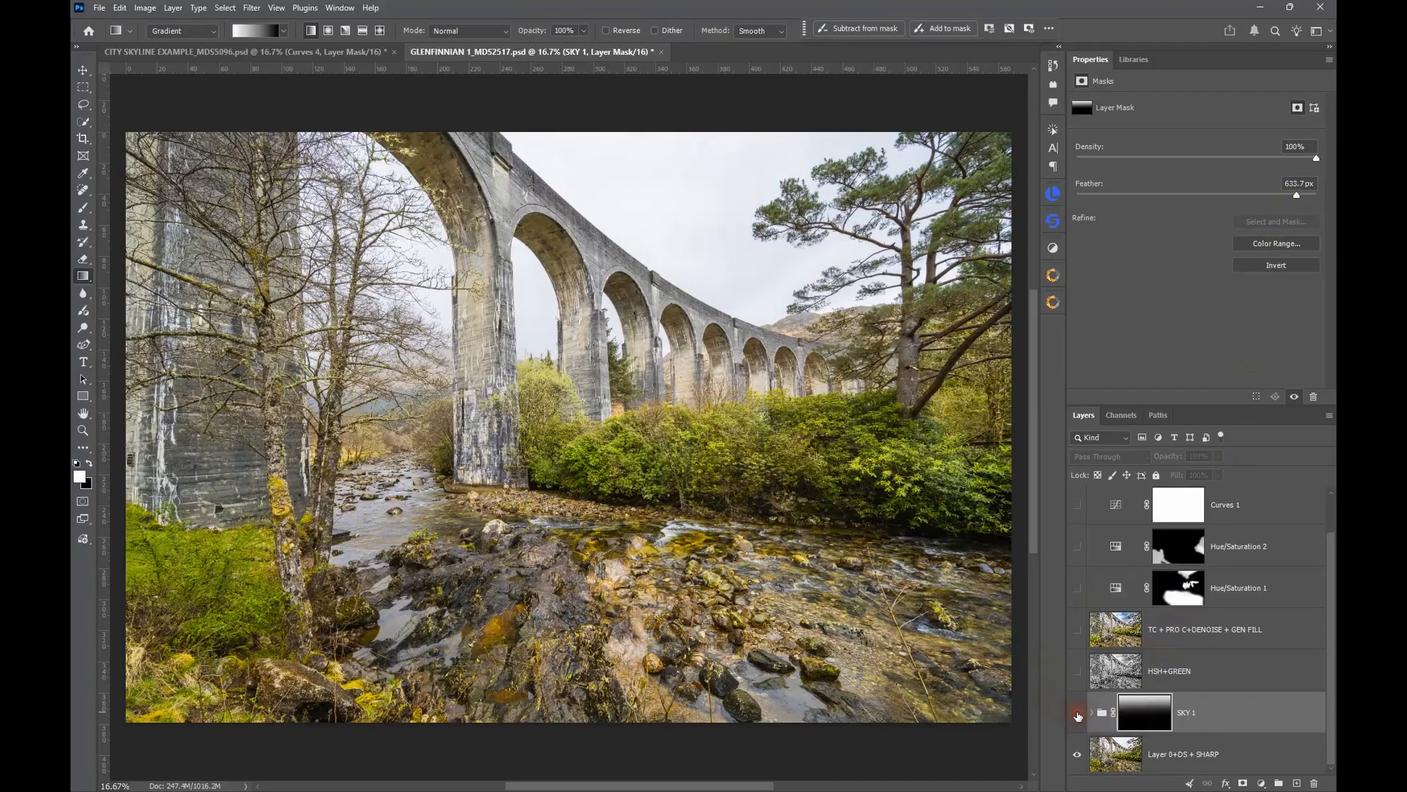
{"action": "left_click", "coordinate": [1077, 713]}
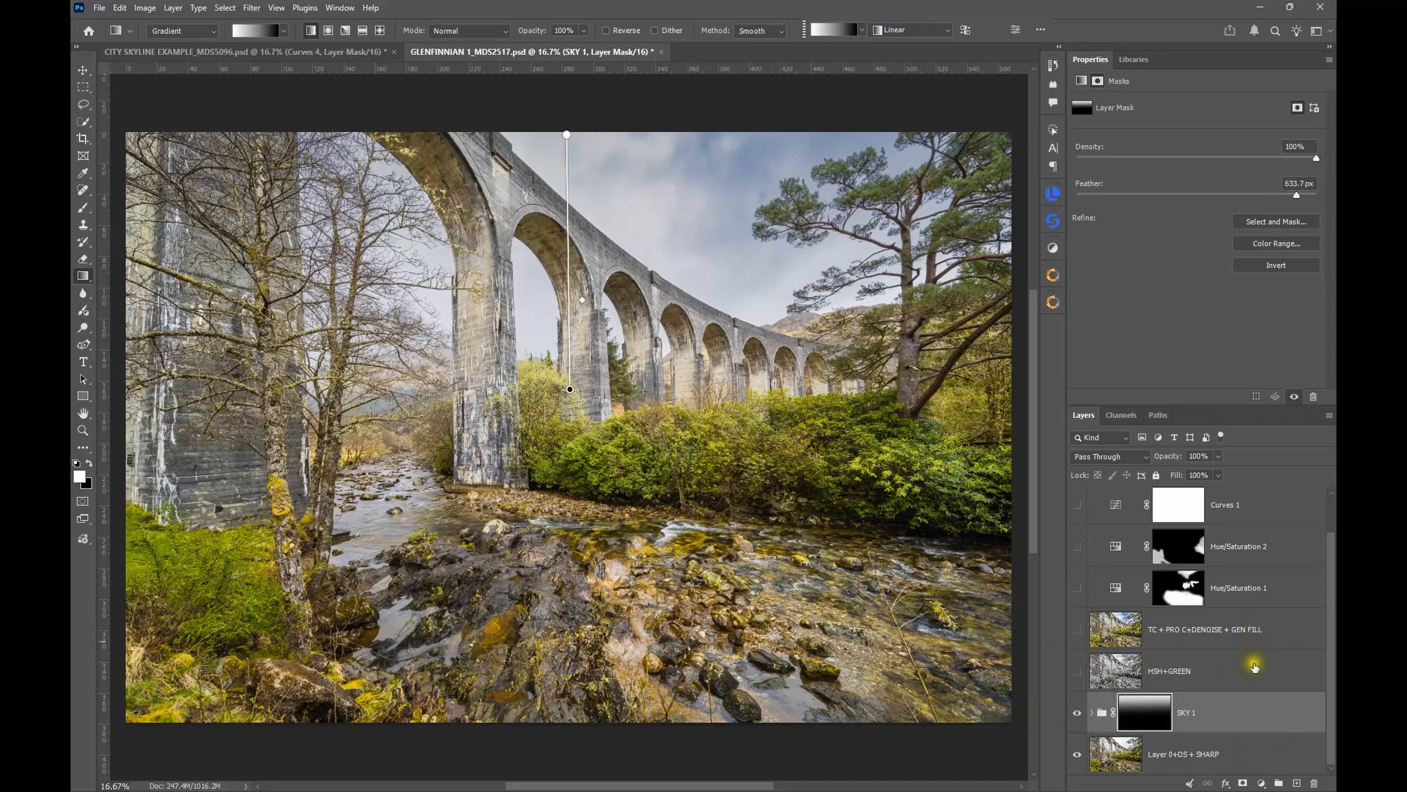
Make the HSH+GREEN layer visible and compare the image with and without it, leaving it on
{"action": "left_click", "coordinate": [1251, 673]}
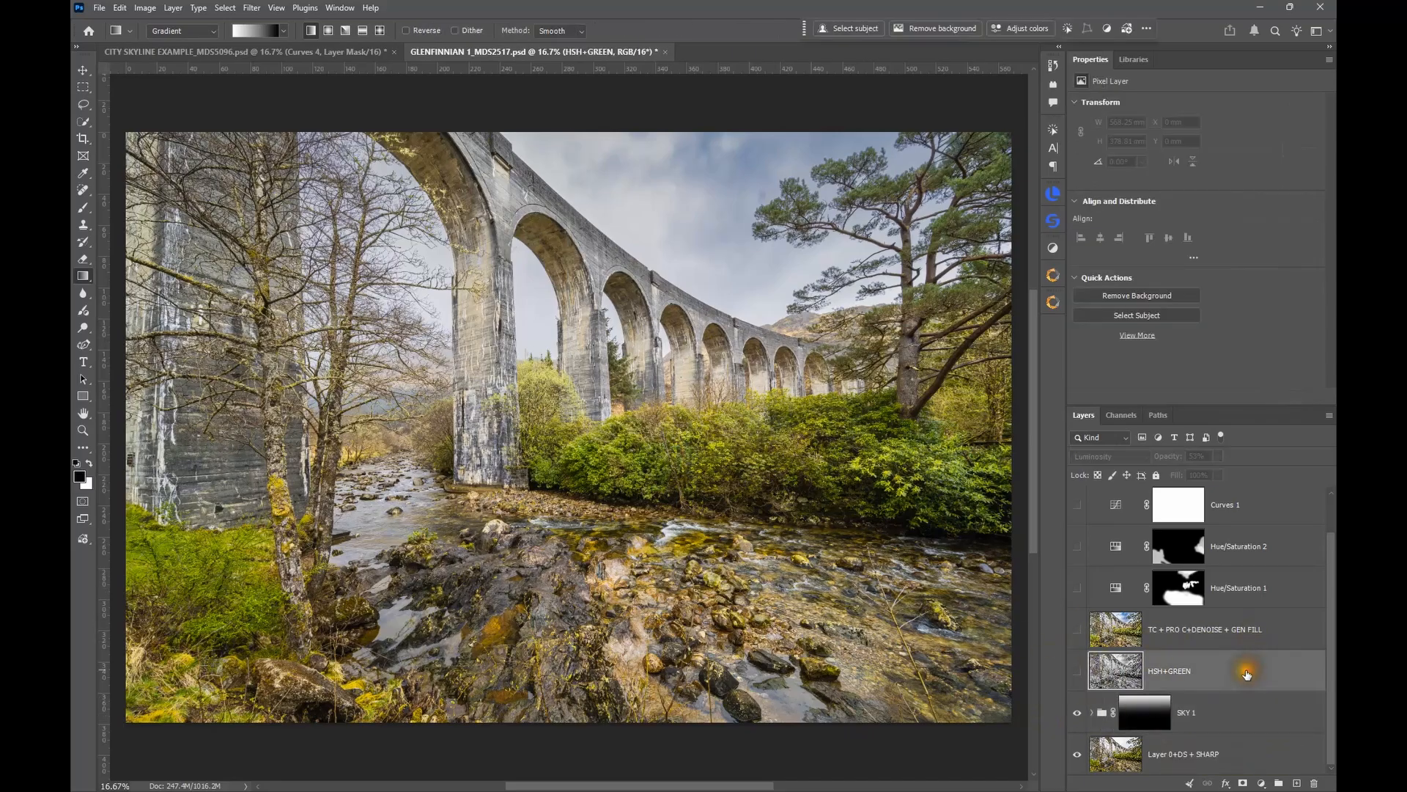
{"action": "left_click", "coordinate": [1076, 673]}
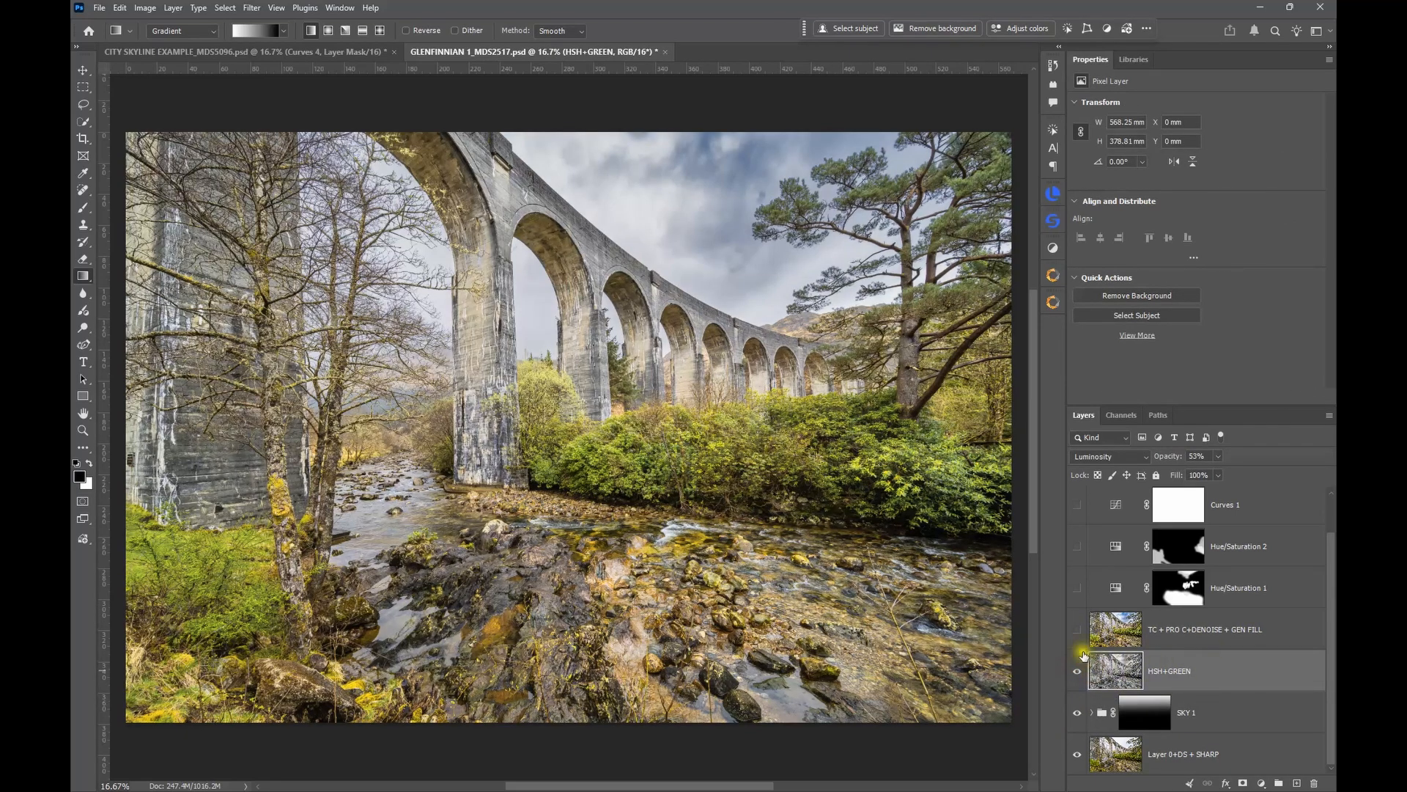
{"action": "left_click", "coordinate": [1122, 670]}
{"action": "left_click", "coordinate": [1077, 672]}
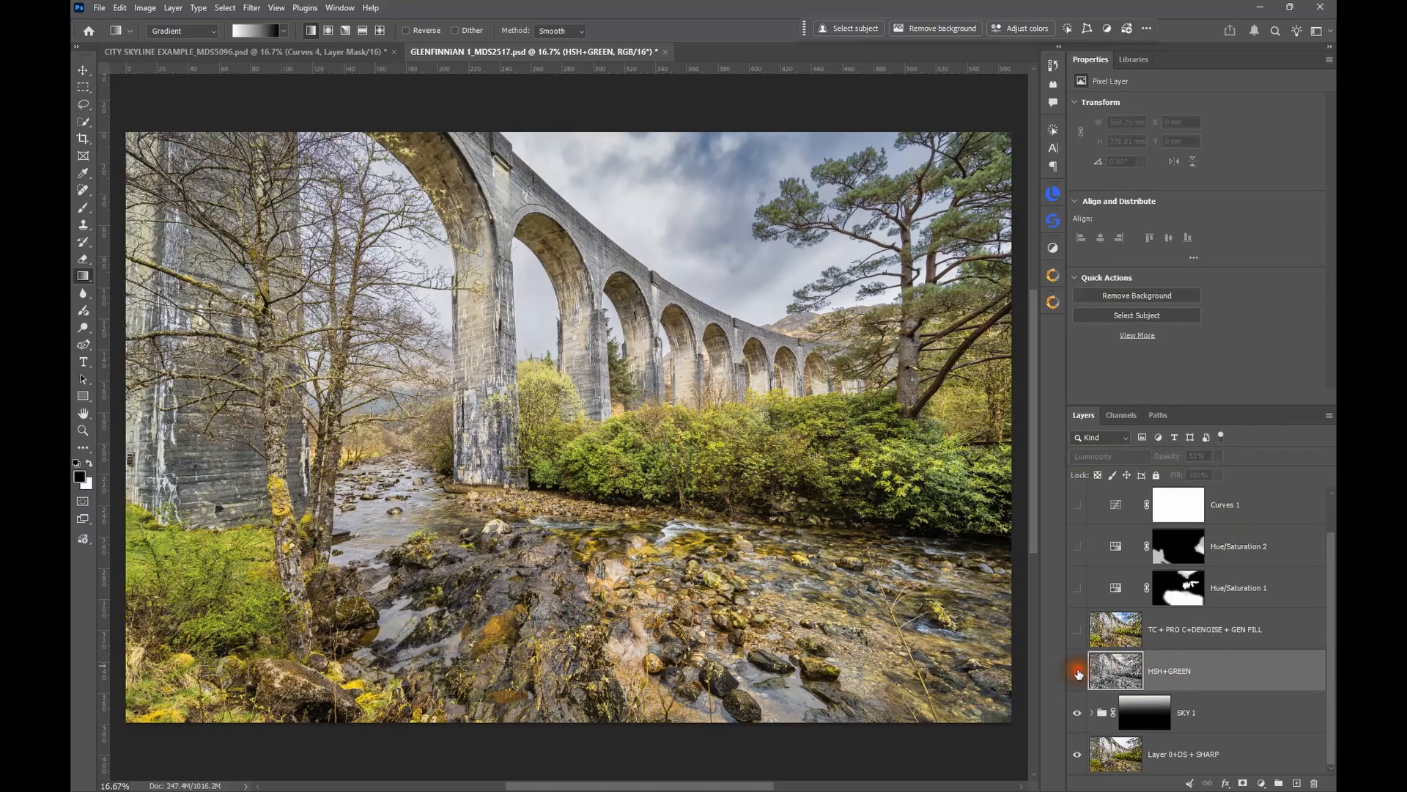
{"action": "left_click", "coordinate": [1077, 673]}
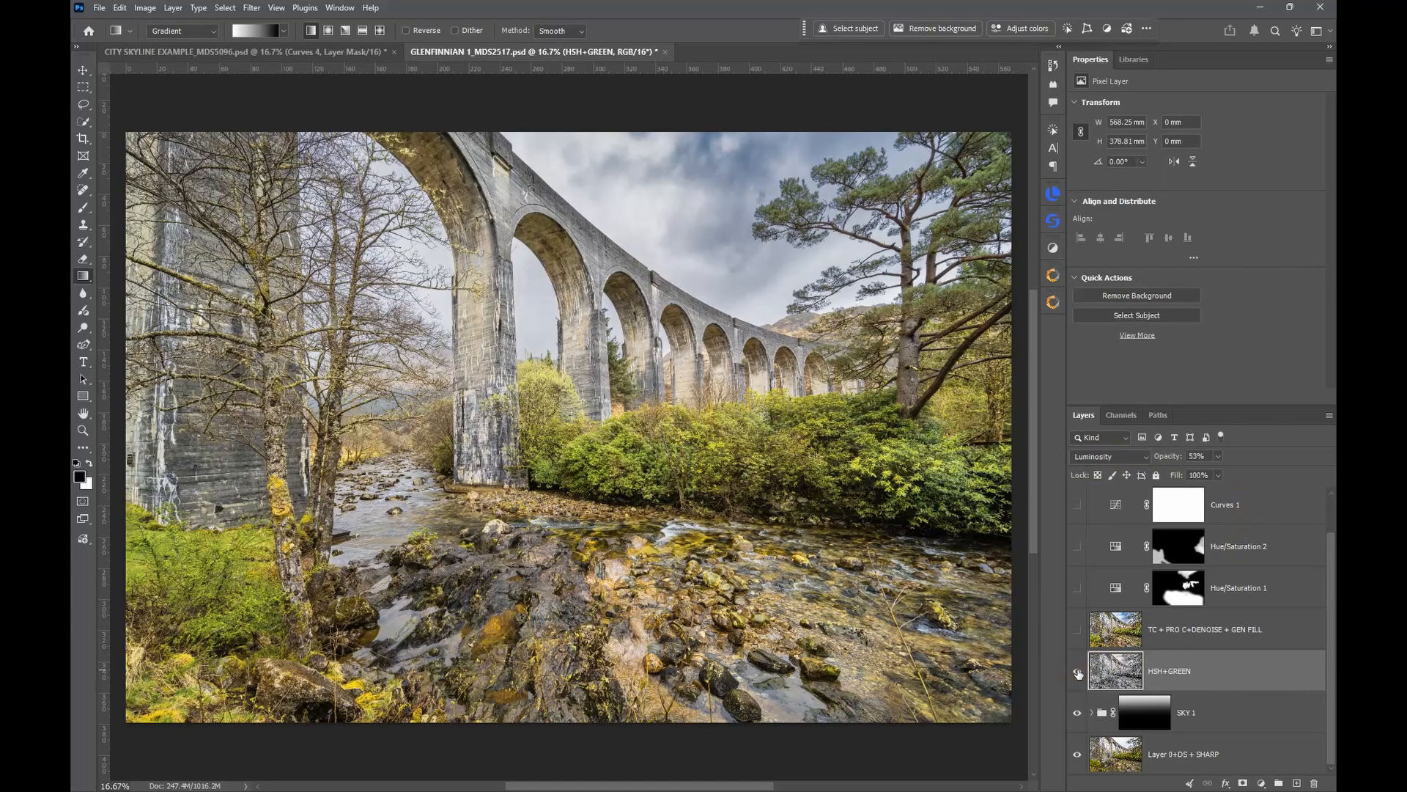
{"action": "left_click", "coordinate": [1078, 673]}
{"action": "left_click", "coordinate": [1077, 673]}
Select the TC + PRO C+DENOISE + GEN FILL layer and compare the image with and without it
{"action": "left_click", "coordinate": [1295, 646]}
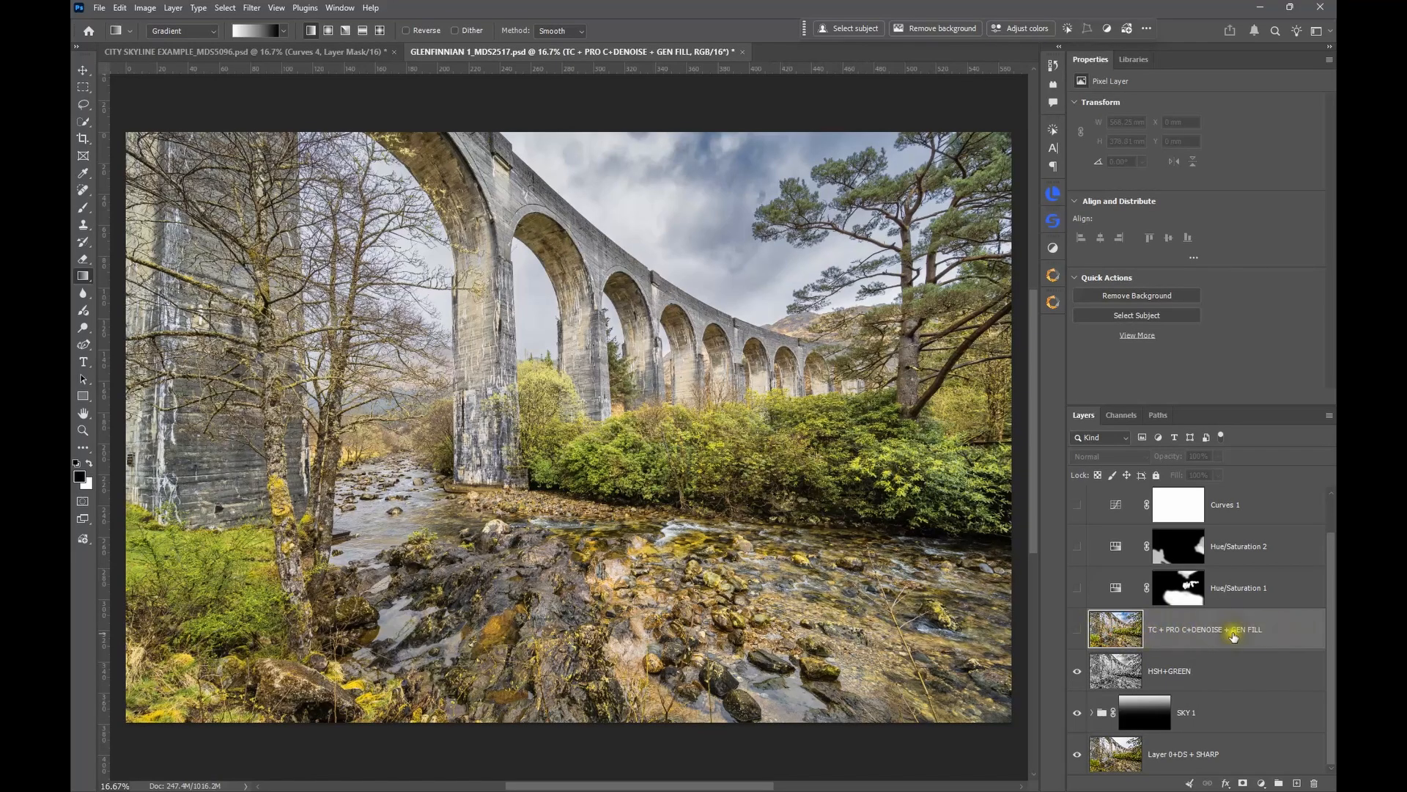
{"action": "left_click", "coordinate": [1076, 630]}
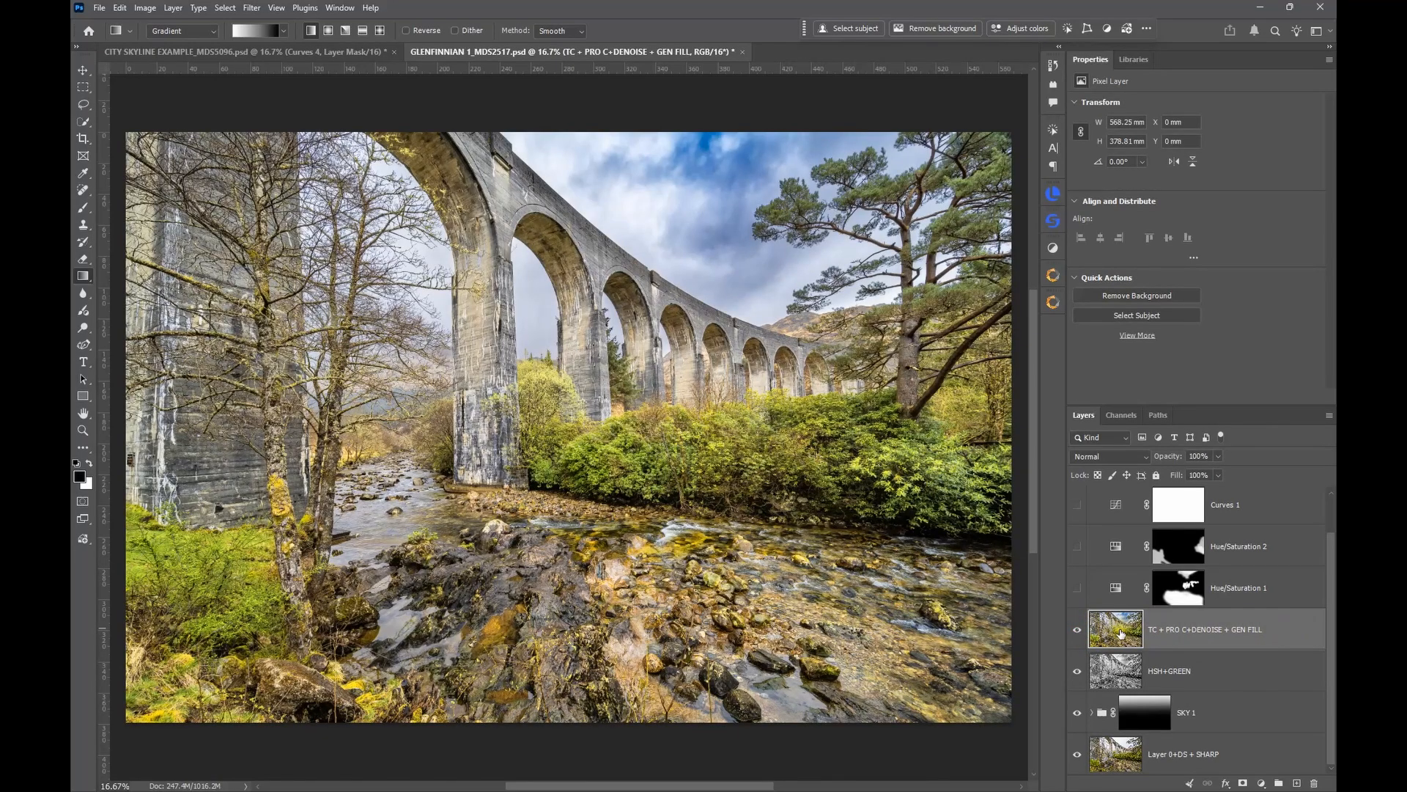
{"action": "left_click", "coordinate": [1076, 630]}
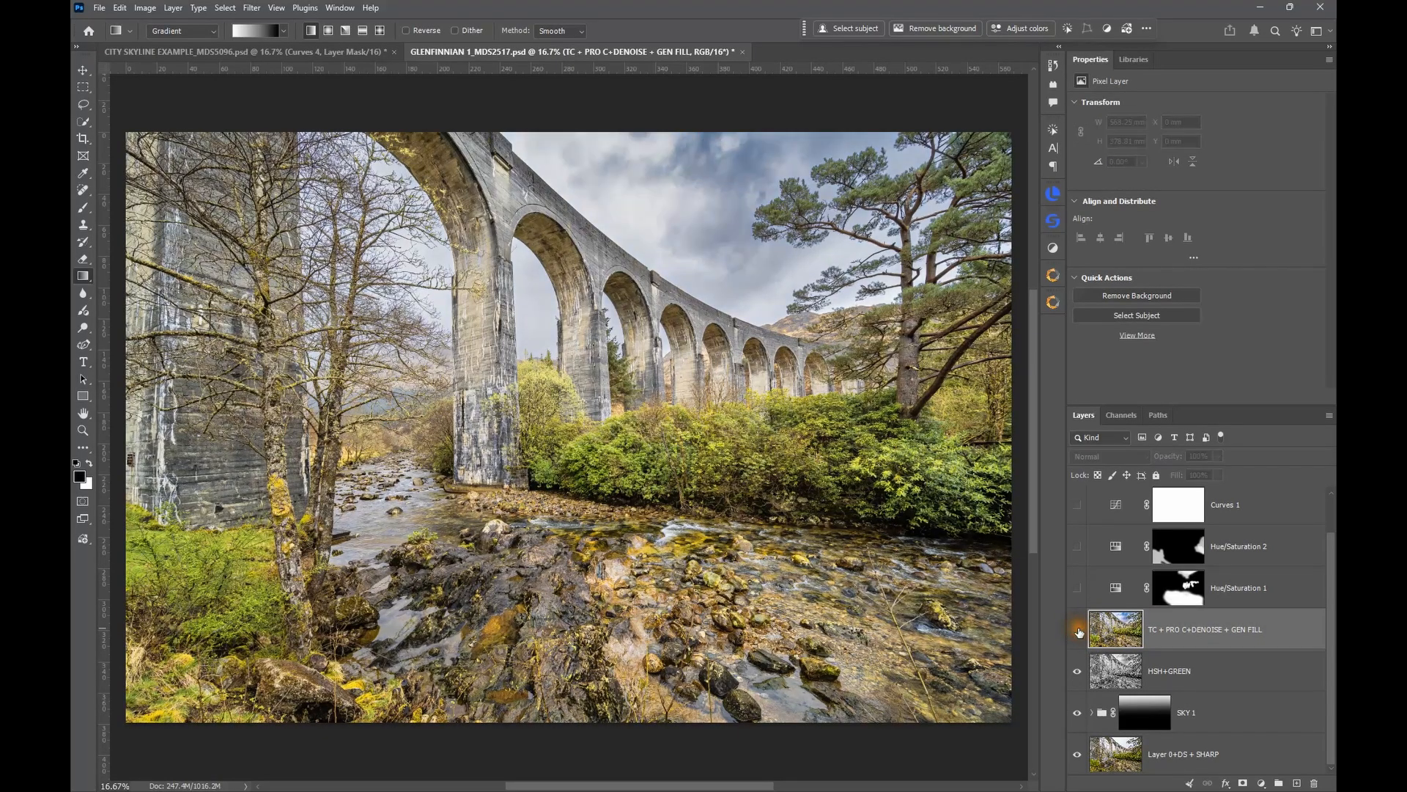
Compare the image with and without the TC + PRO C+DENOISE + GEN FILL layer, including the sky up close, and leave the layer visible
{"action": "left_click", "coordinate": [1077, 630]}
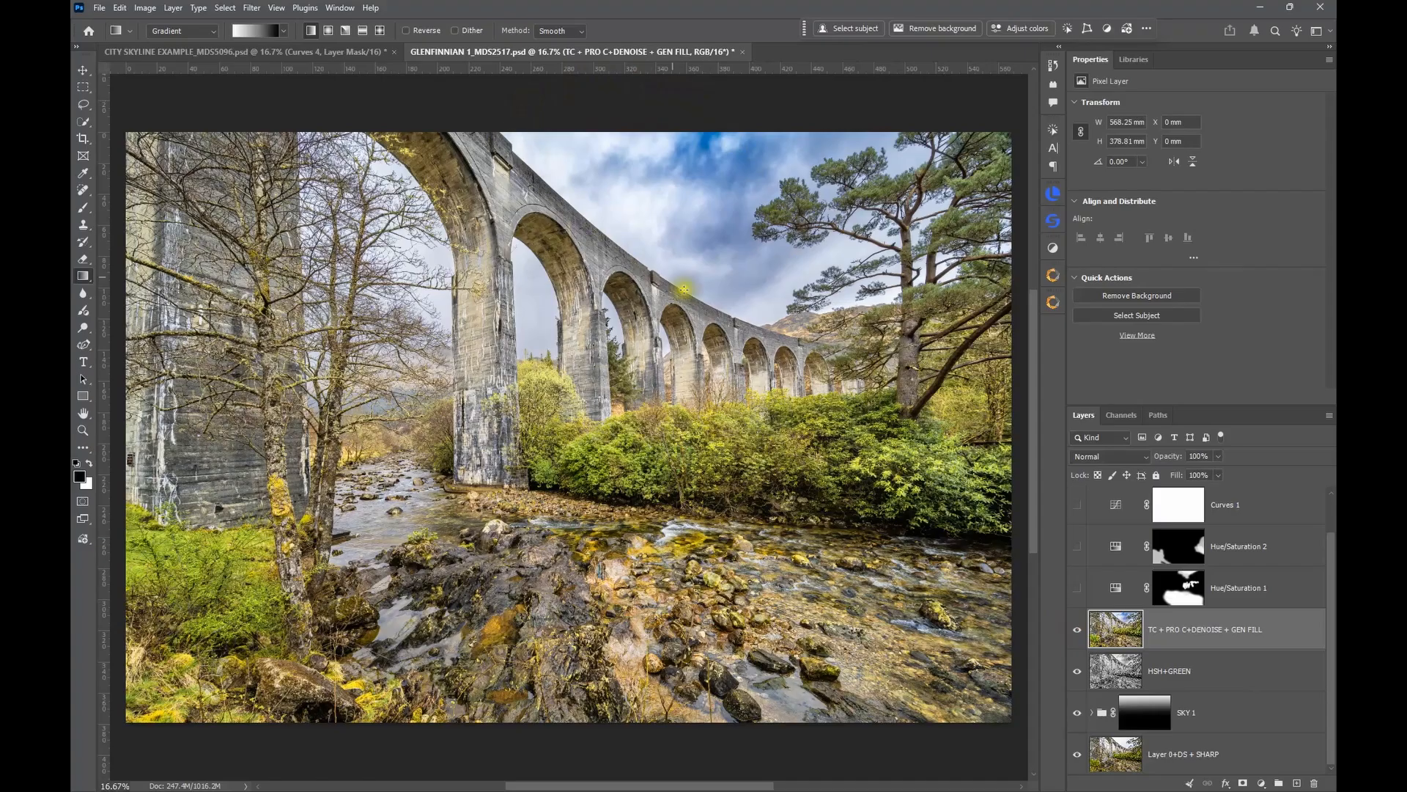
{"action": "left_click", "coordinate": [1075, 628]}
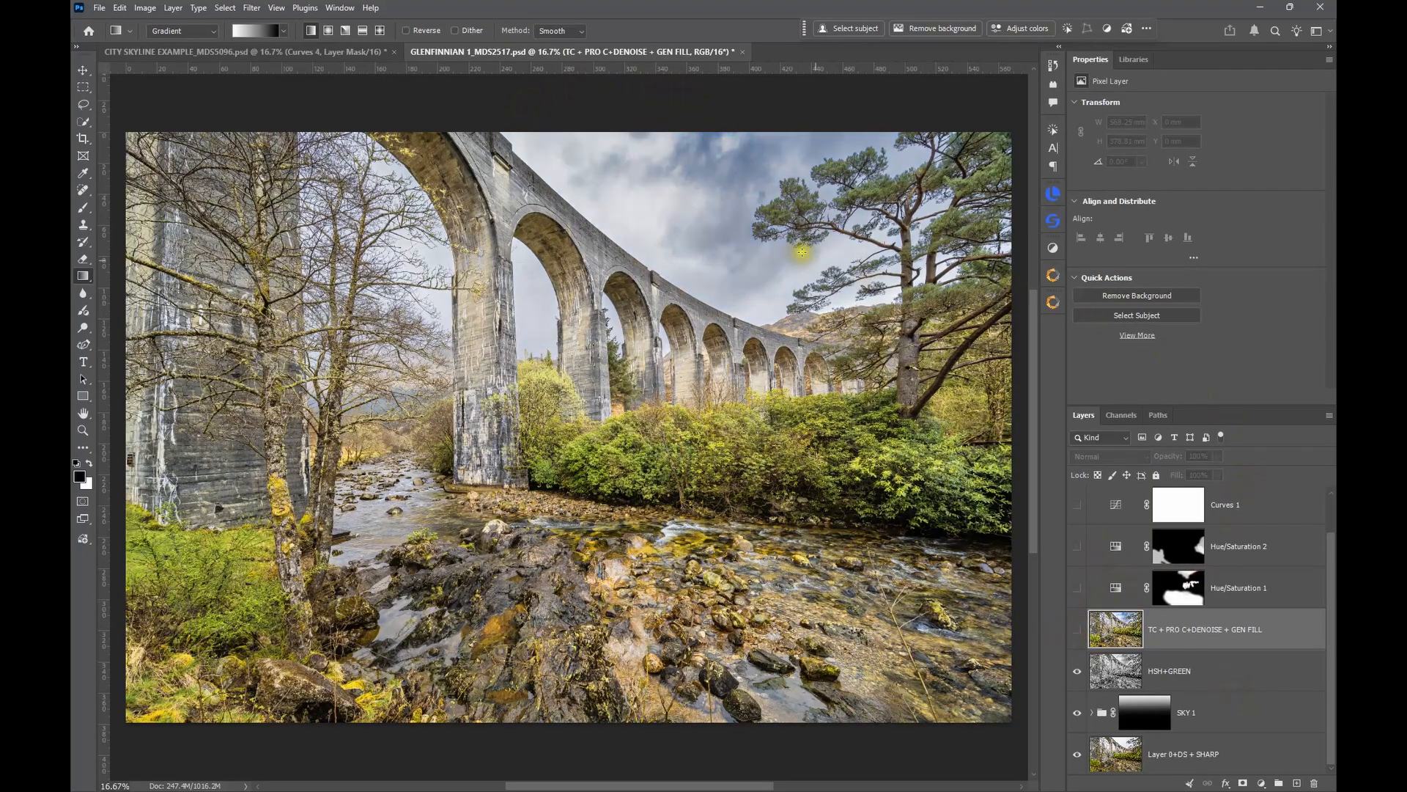
{"action": "scroll", "coordinate": [774, 185], "scroll_direction": "up", "scroll_amount": 1}
{"action": "scroll", "coordinate": [755, 194], "scroll_direction": "up", "scroll_amount": 5}
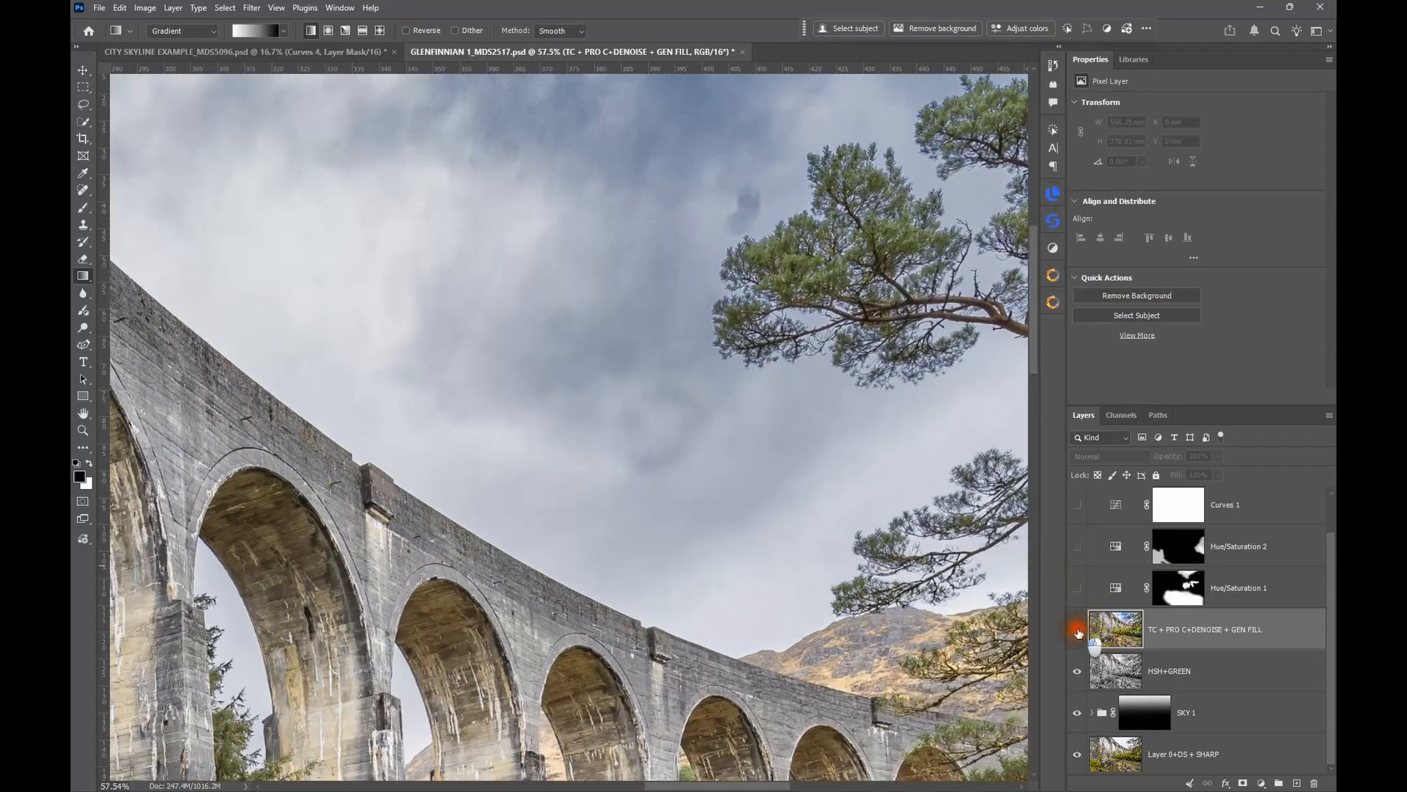
{"action": "left_click", "coordinate": [1076, 628]}
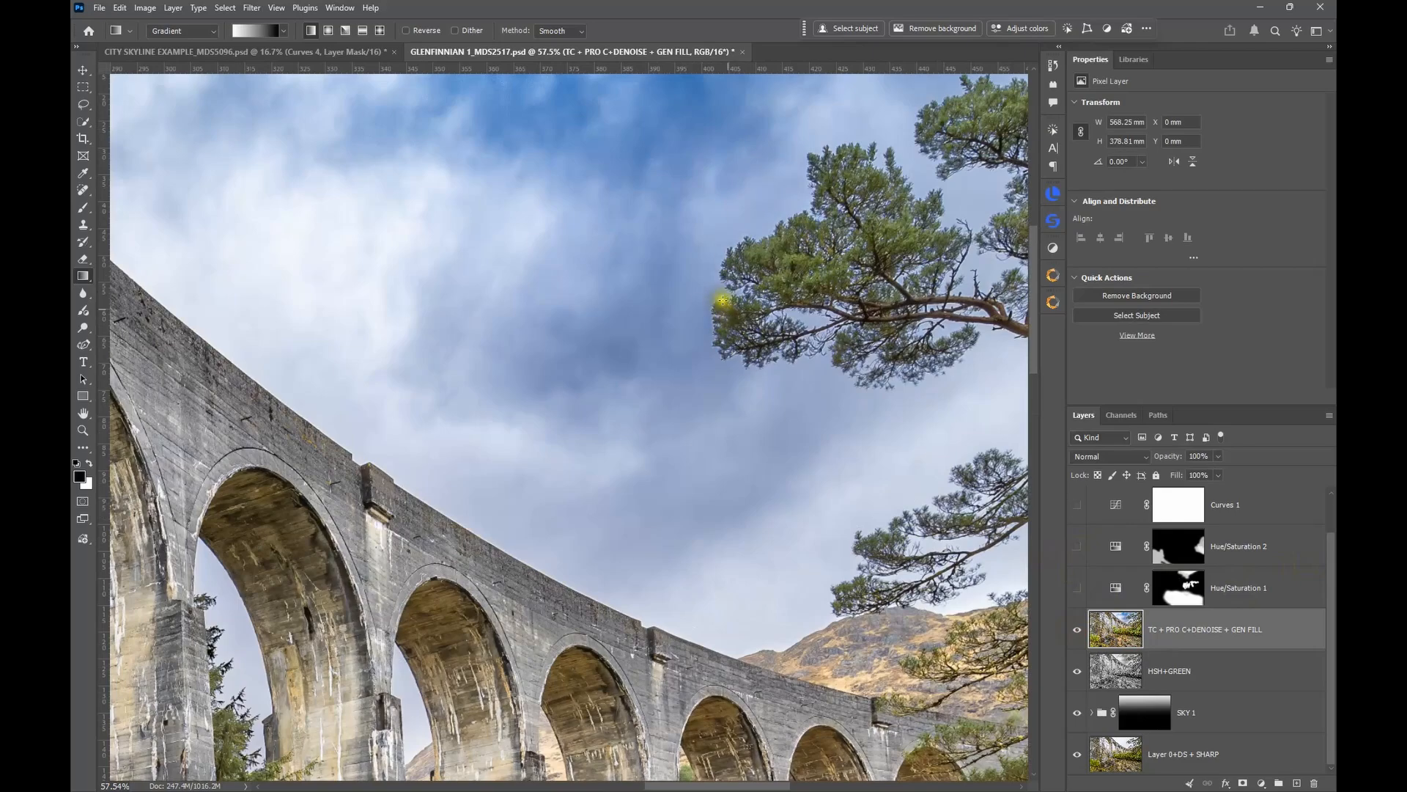
{"action": "scroll", "coordinate": [715, 370], "scroll_direction": "down", "scroll_amount": 5}
{"action": "scroll", "coordinate": [724, 362], "scroll_direction": "down", "scroll_amount": 3}
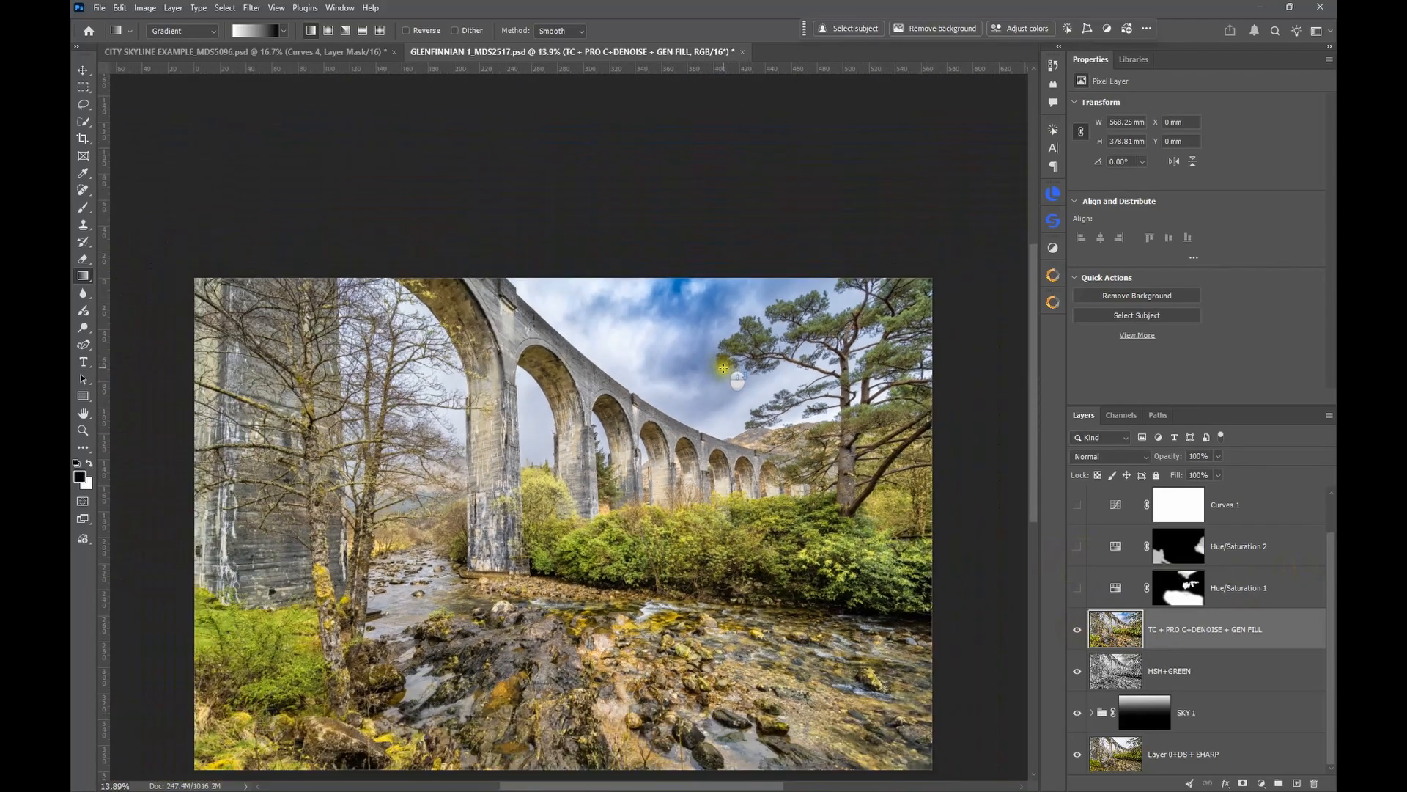
{"action": "left_click_drag", "start_coordinate": [705, 388], "coordinate": [708, 300]}
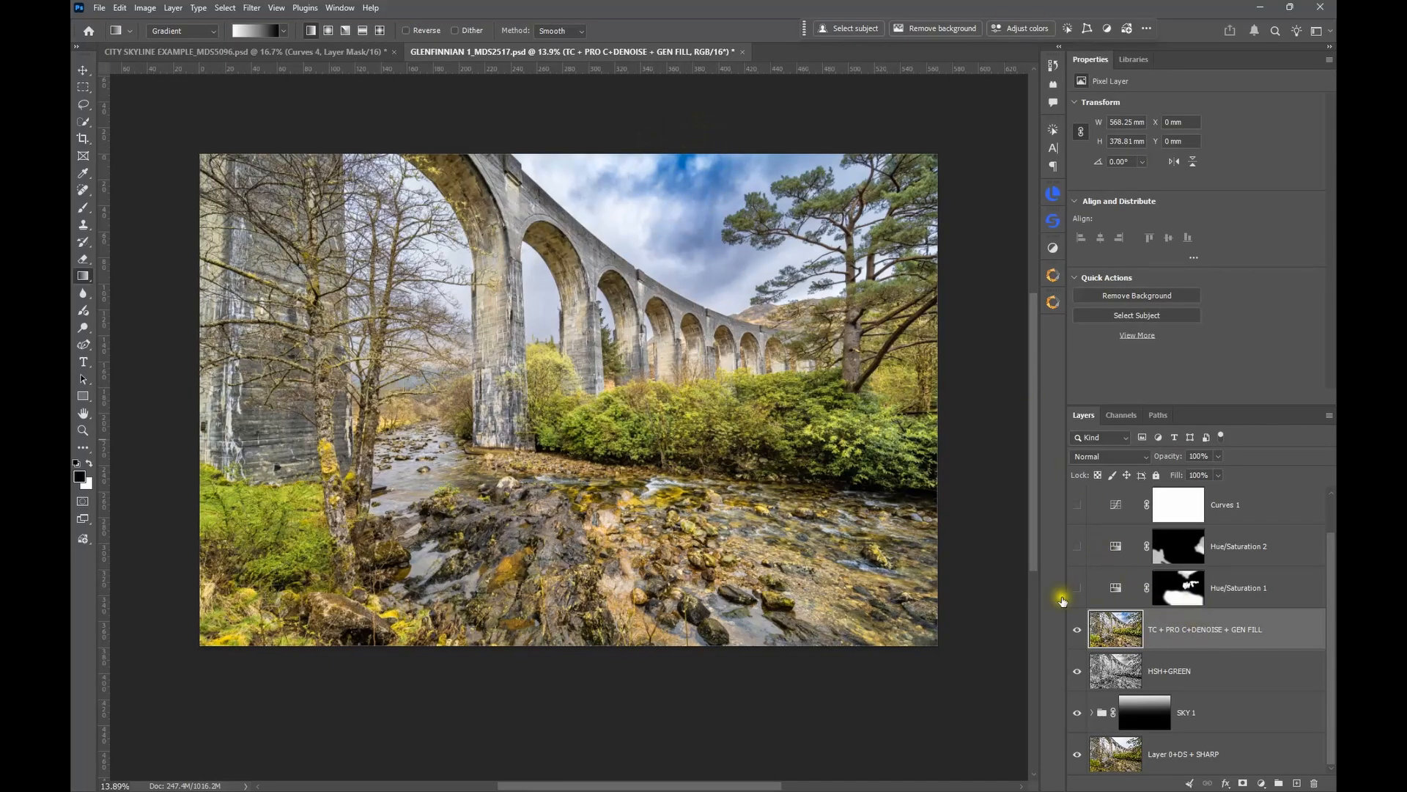
Make the Hue/Saturation 1 layer visible and inspect its adjustments for the blues and the yellows
{"action": "left_click", "coordinate": [1115, 595]}
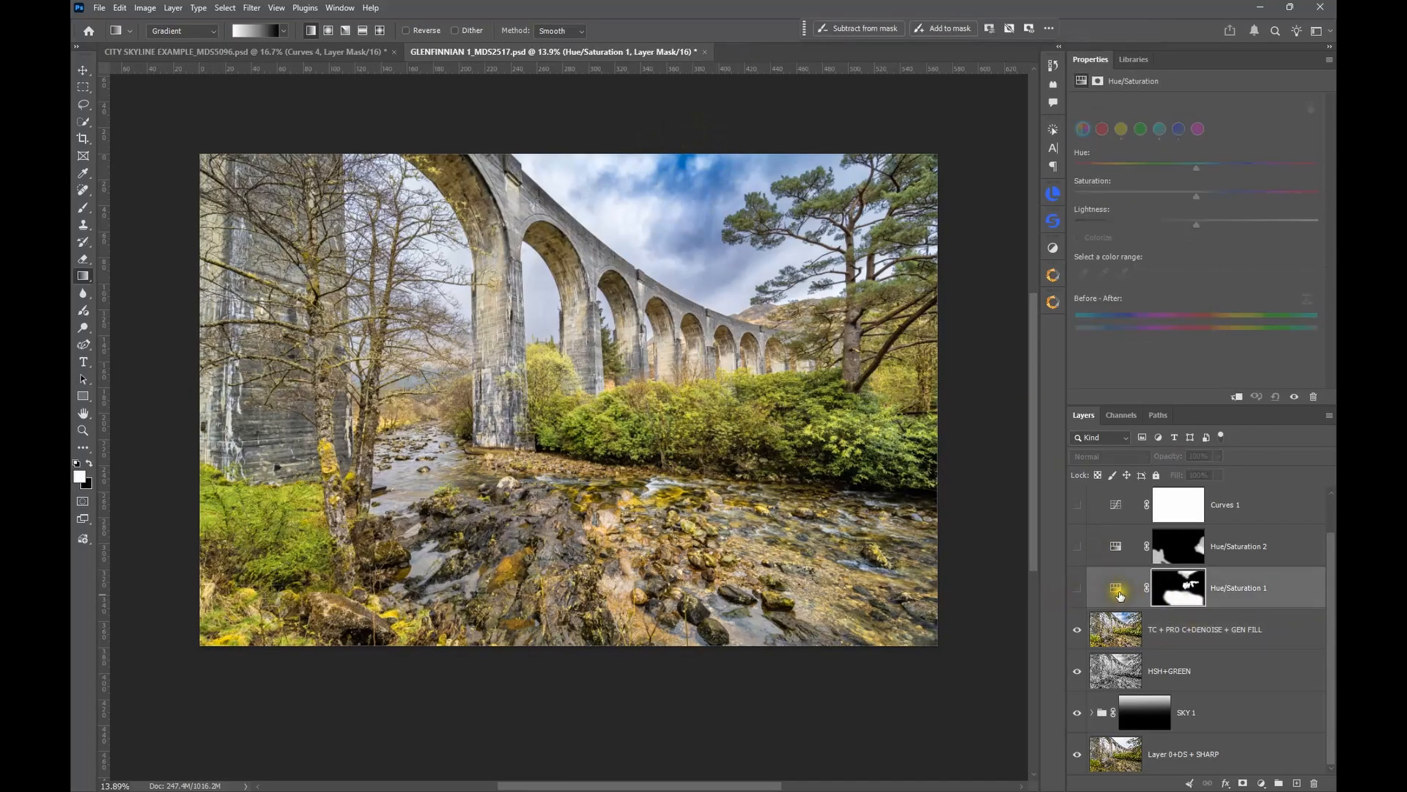
{"action": "left_click", "coordinate": [1116, 594]}
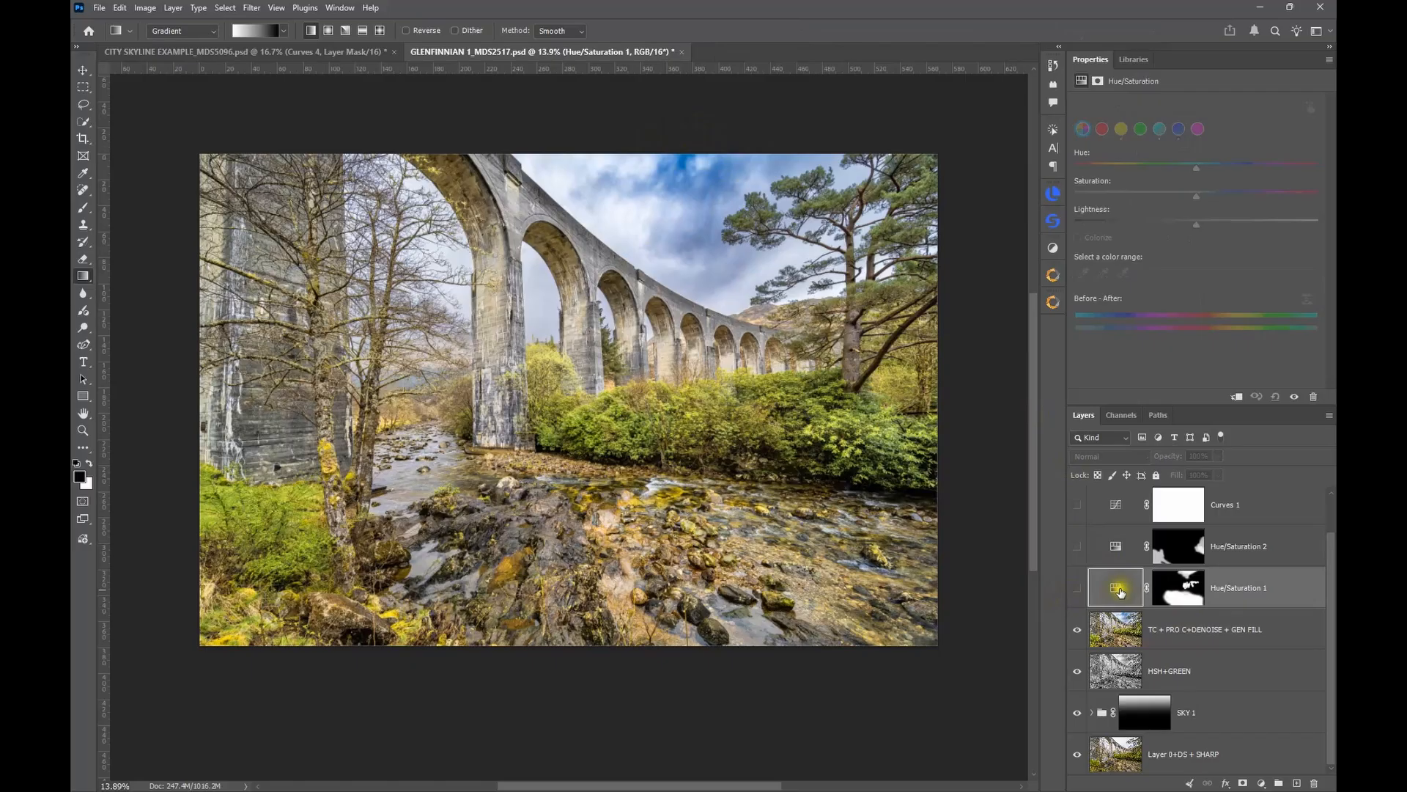
{"action": "left_click", "coordinate": [1083, 597]}
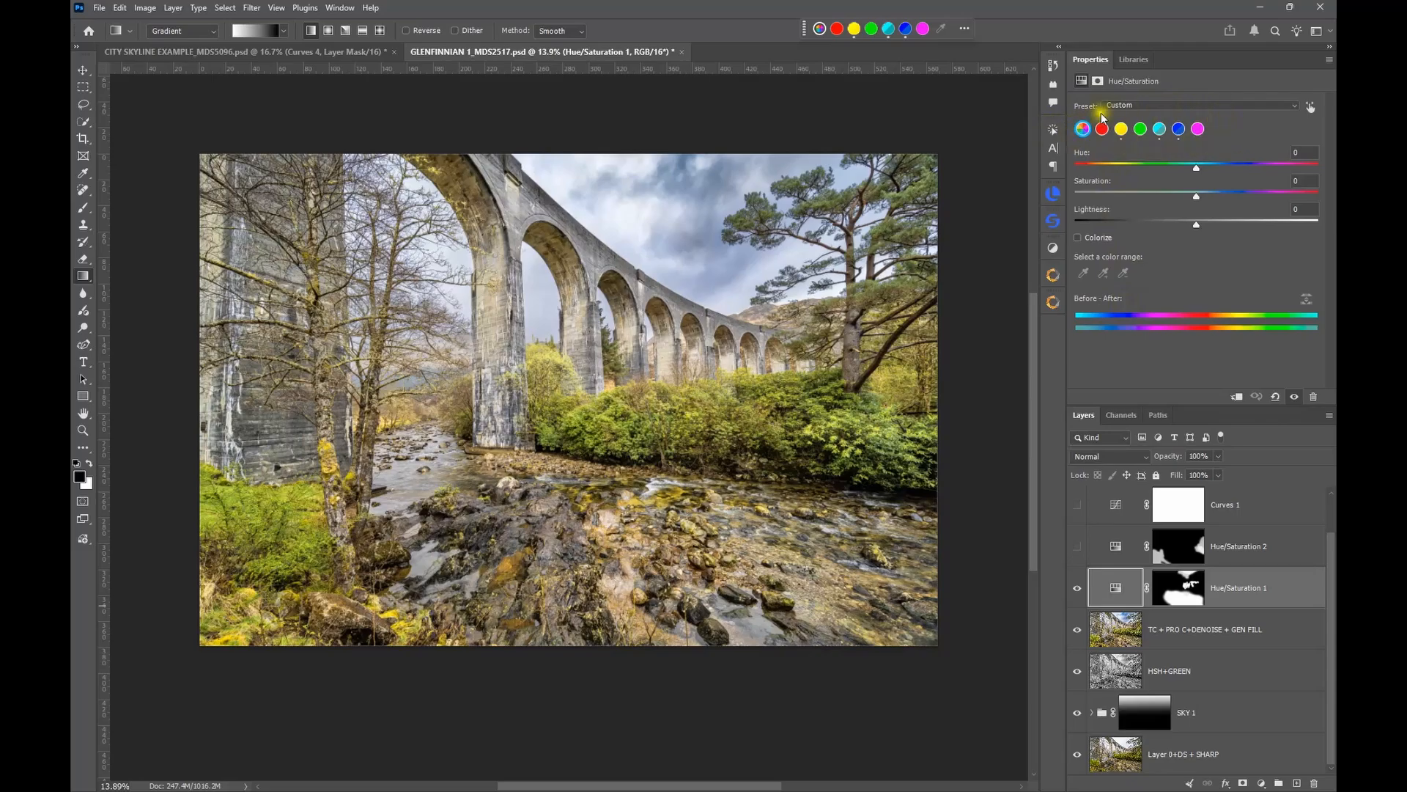
{"action": "left_click", "coordinate": [1177, 132]}
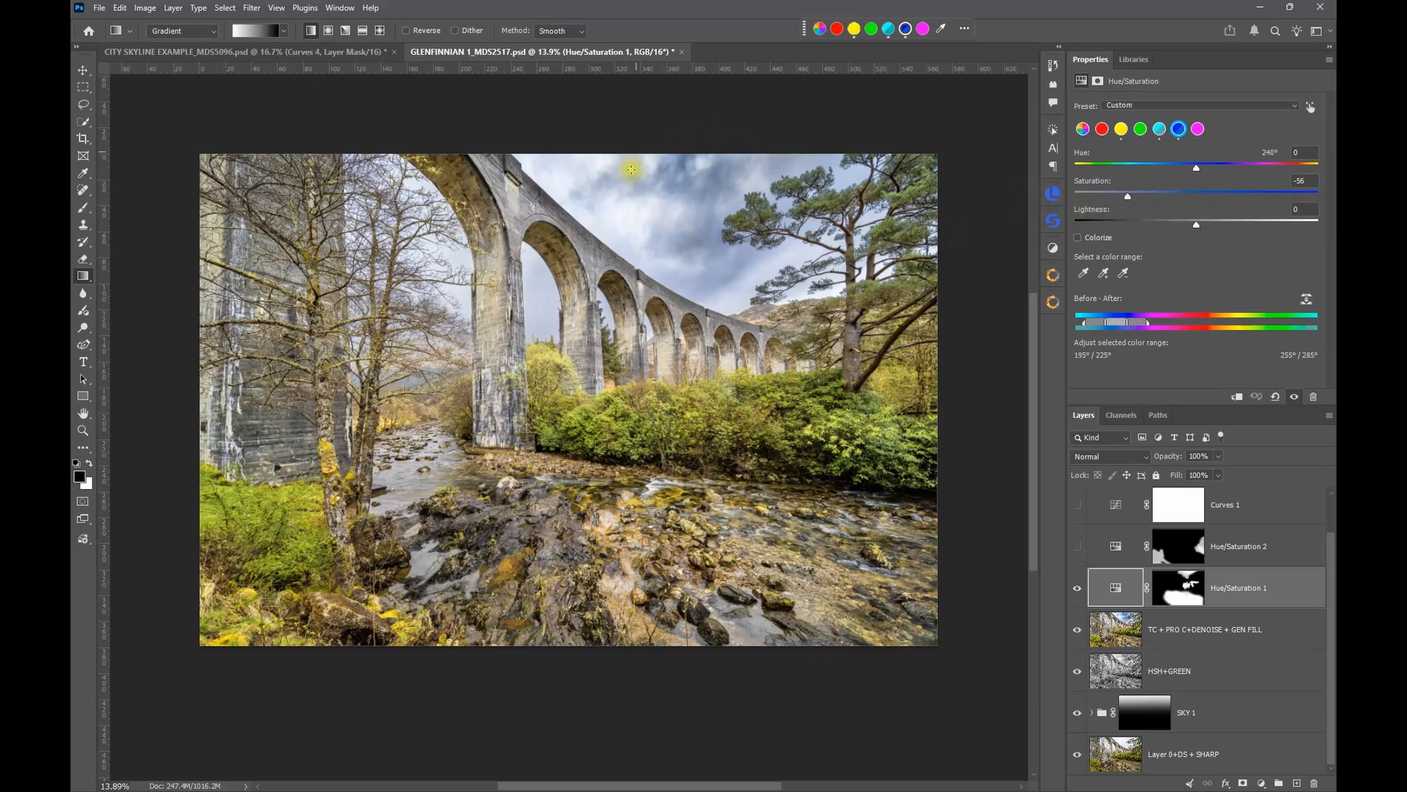
{"action": "left_click", "coordinate": [1121, 129]}
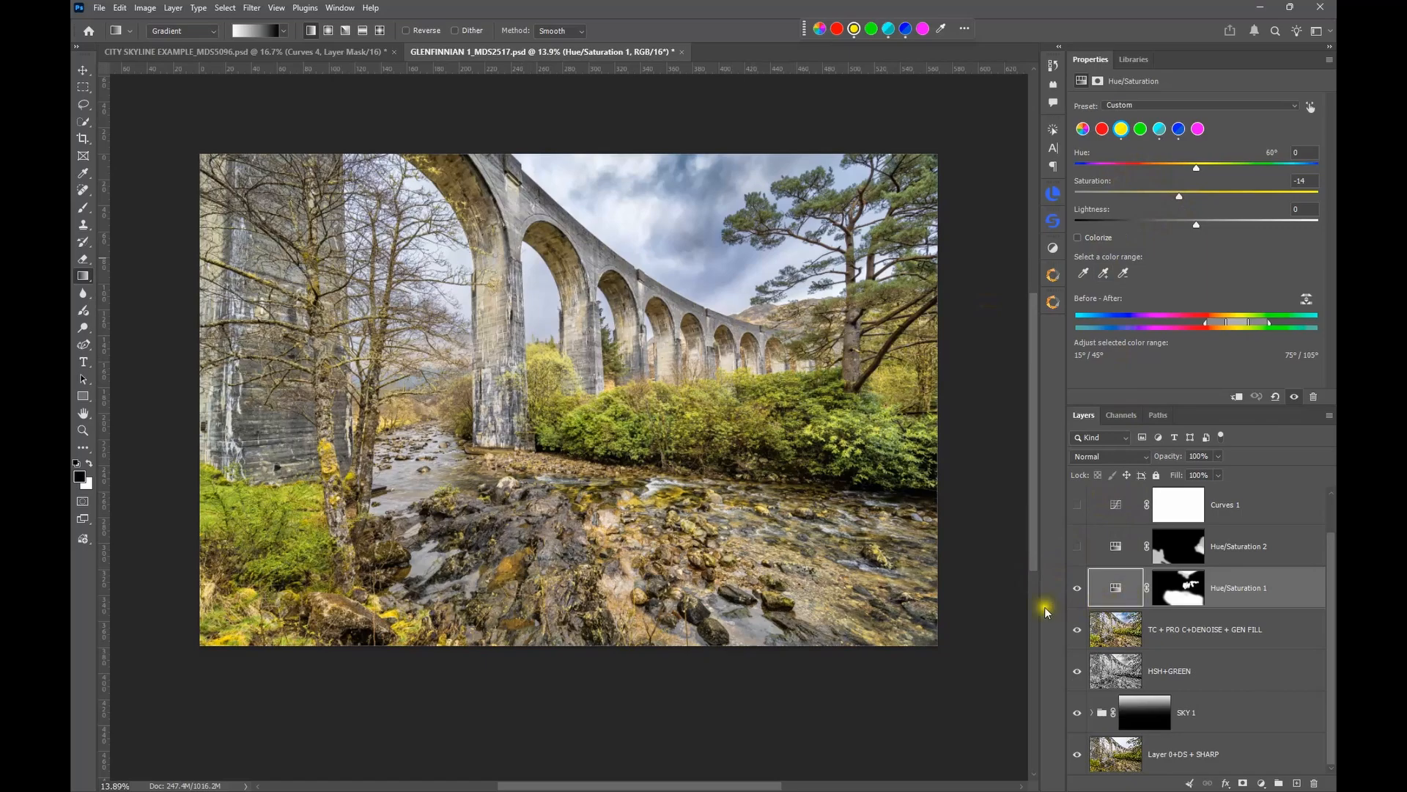
View the Hue/Saturation 1 mask on its own, and compare the image with and without that layer, leaving it visible
{"action": "left_click", "coordinate": [1178, 594]}
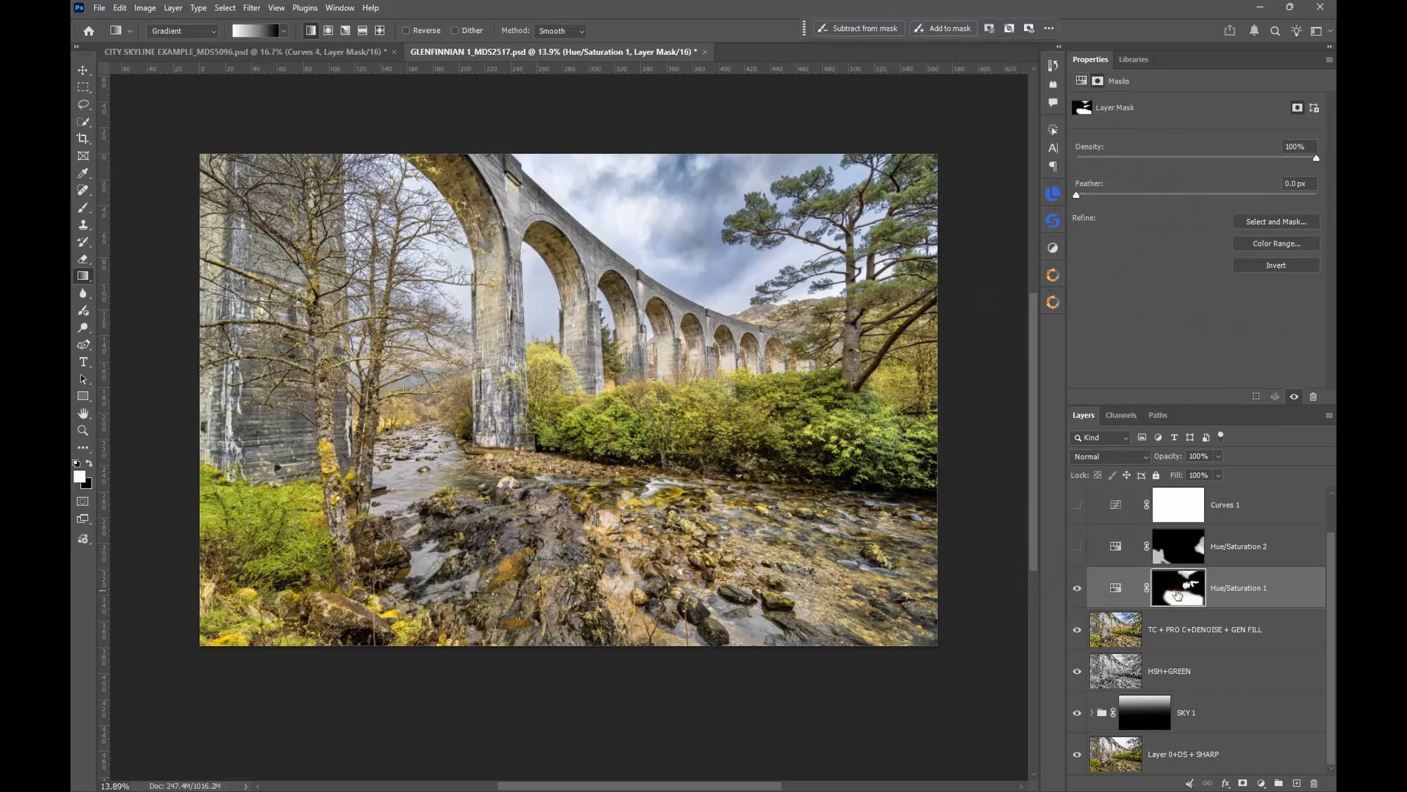
{"action": "left_click", "coordinate": [1178, 595], "text": "alt"}
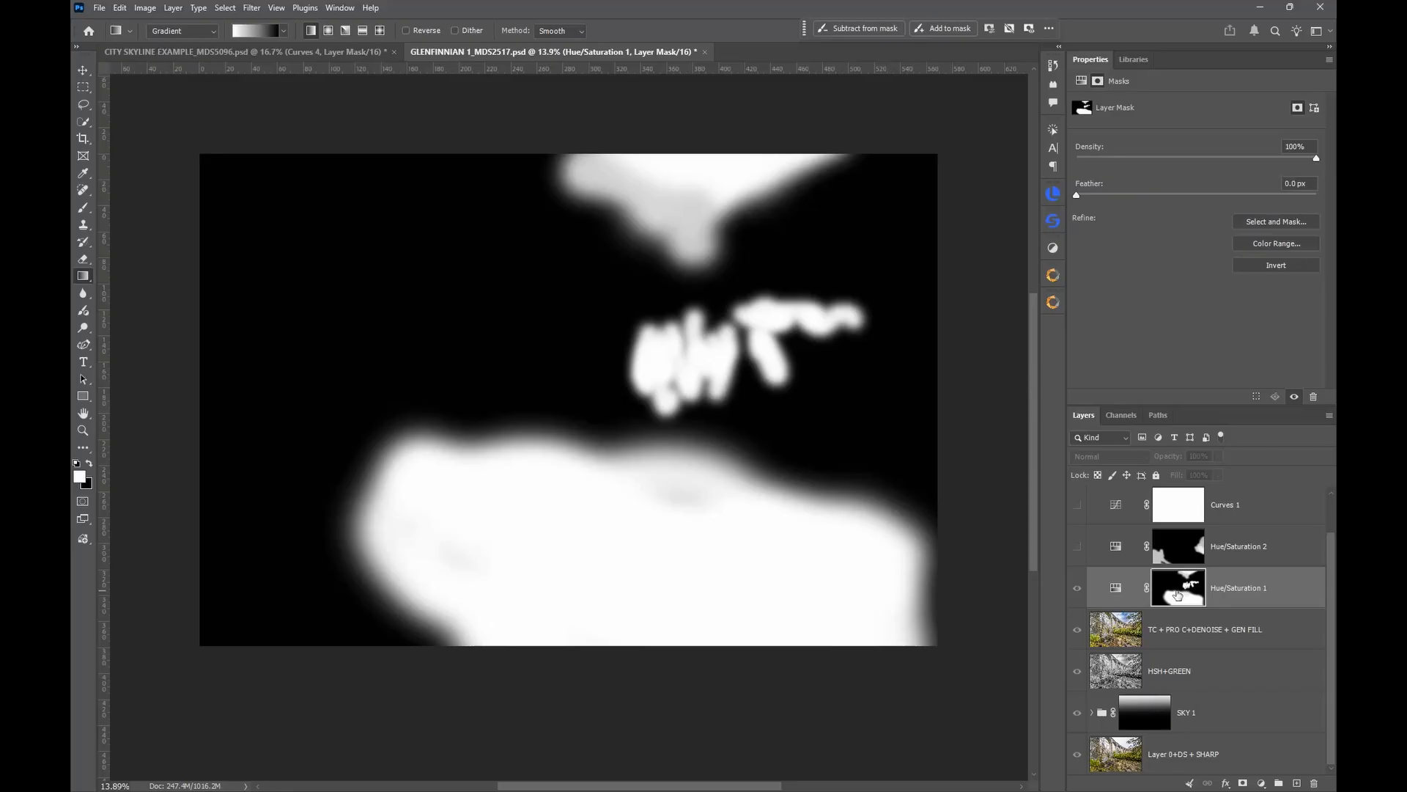
{"action": "left_click", "coordinate": [1178, 595], "text": "alt"}
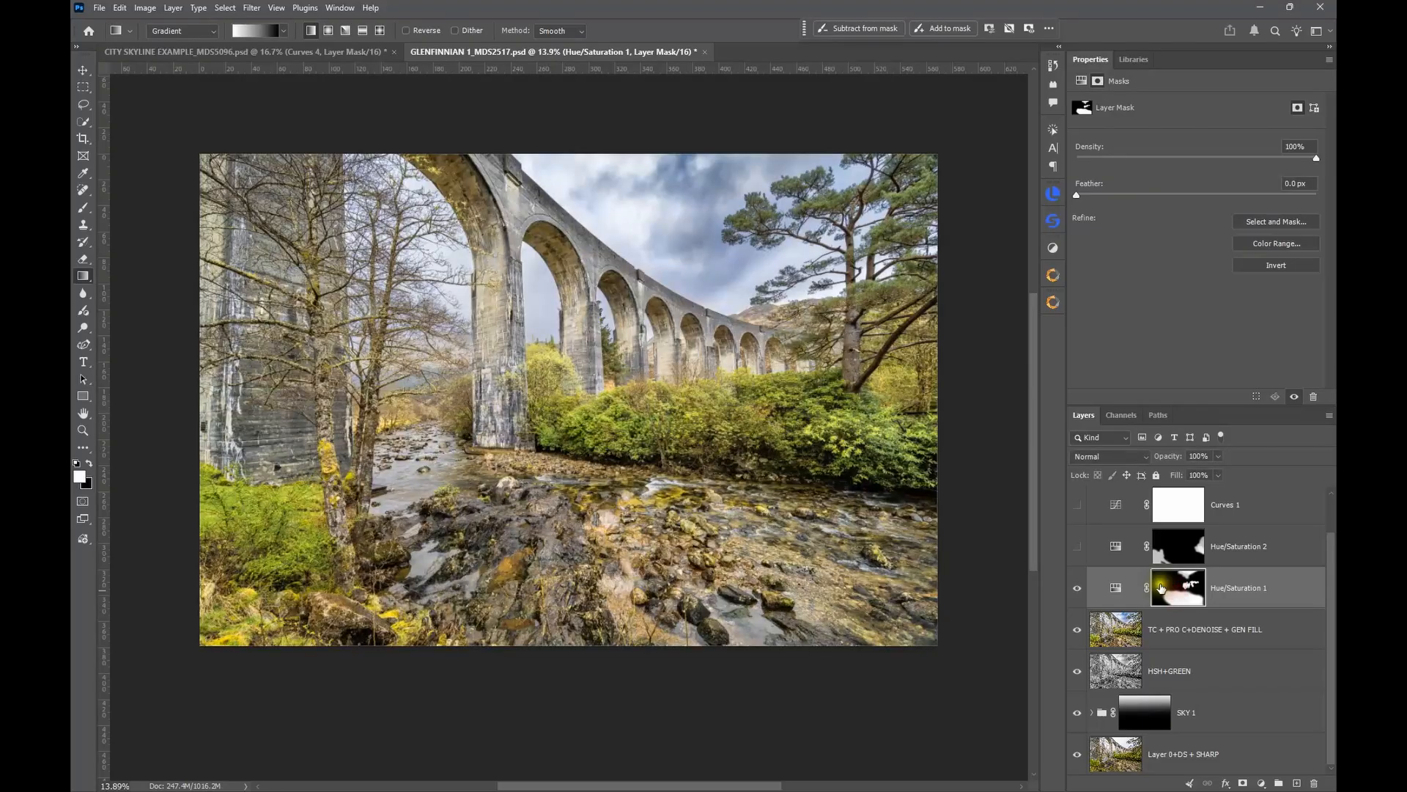
{"action": "left_click", "coordinate": [1073, 588]}
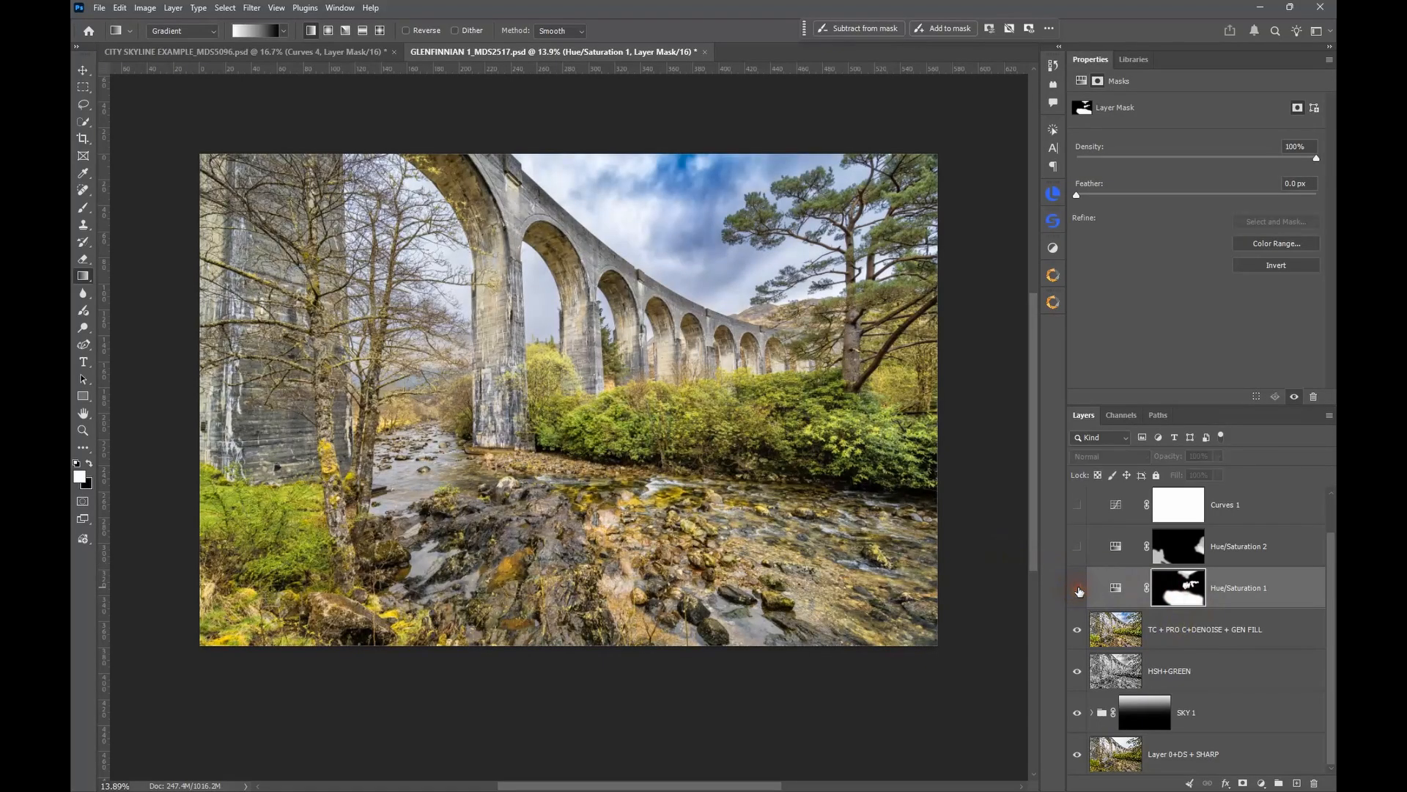
{"action": "left_click", "coordinate": [1076, 590]}
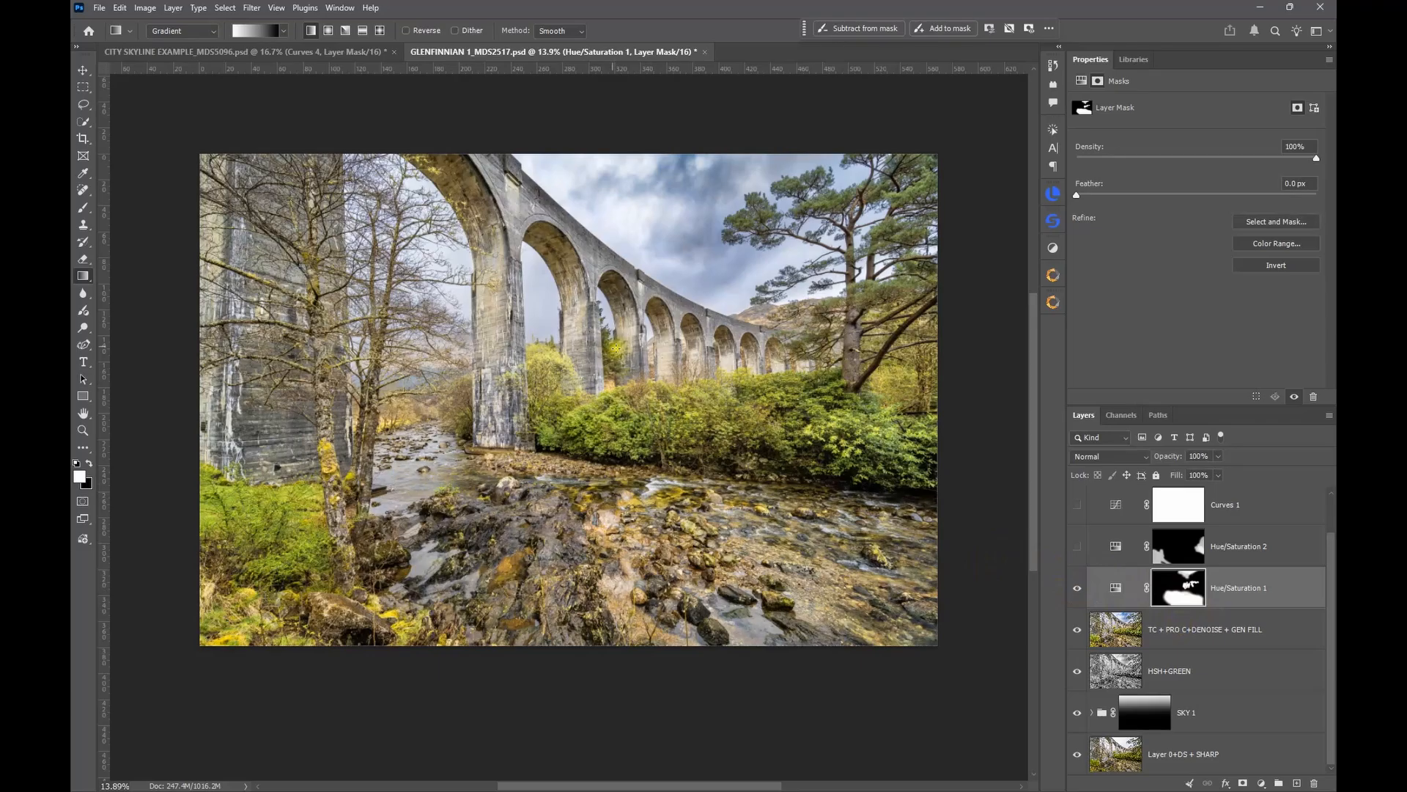
Make the Hue/Saturation 2 and Curves 1 layers visible, comparing the image with and without Curves 1 and leaving both on
{"action": "left_click", "coordinate": [1115, 546]}
{"action": "left_click", "coordinate": [1077, 546]}
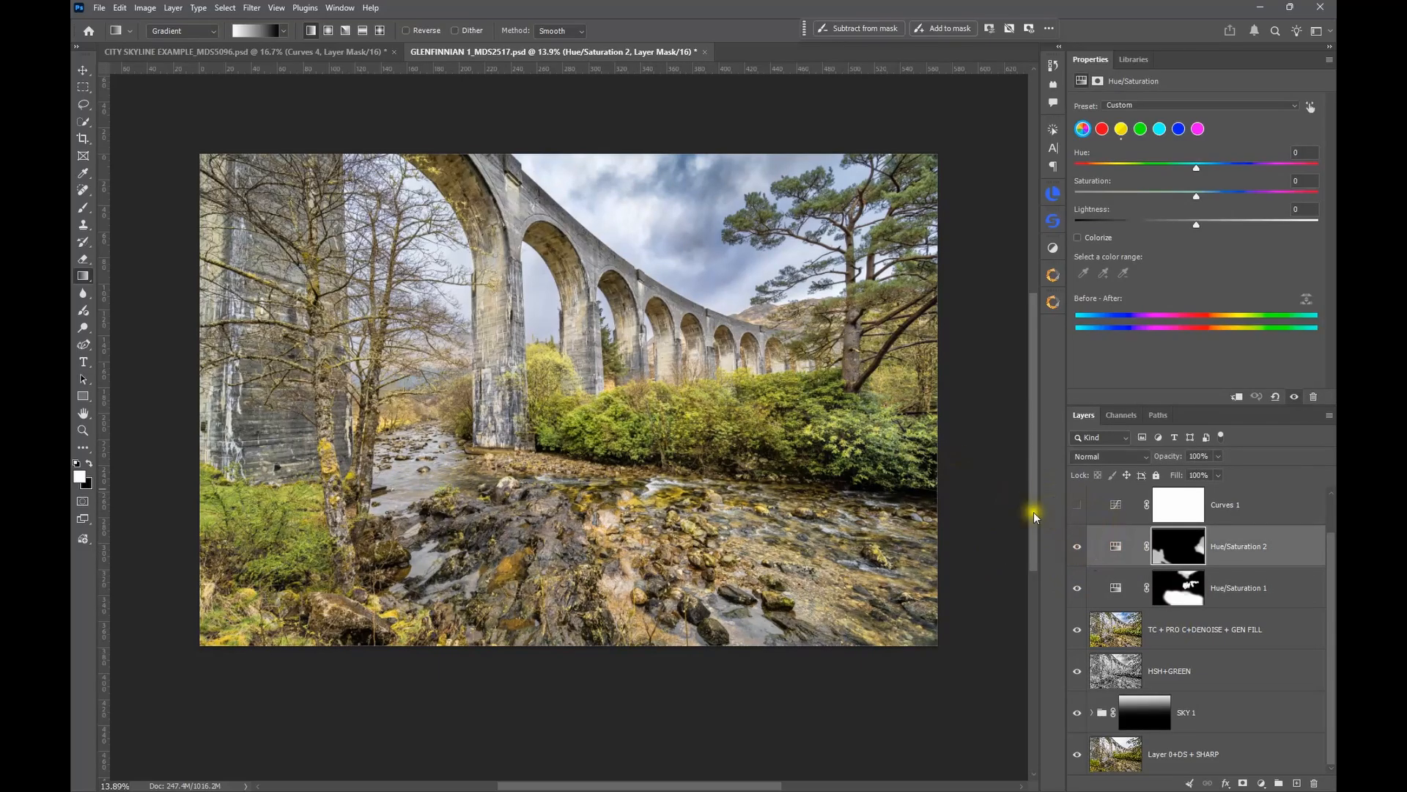
{"action": "scroll", "coordinate": [1087, 519], "scroll_direction": "up", "scroll_amount": 1}
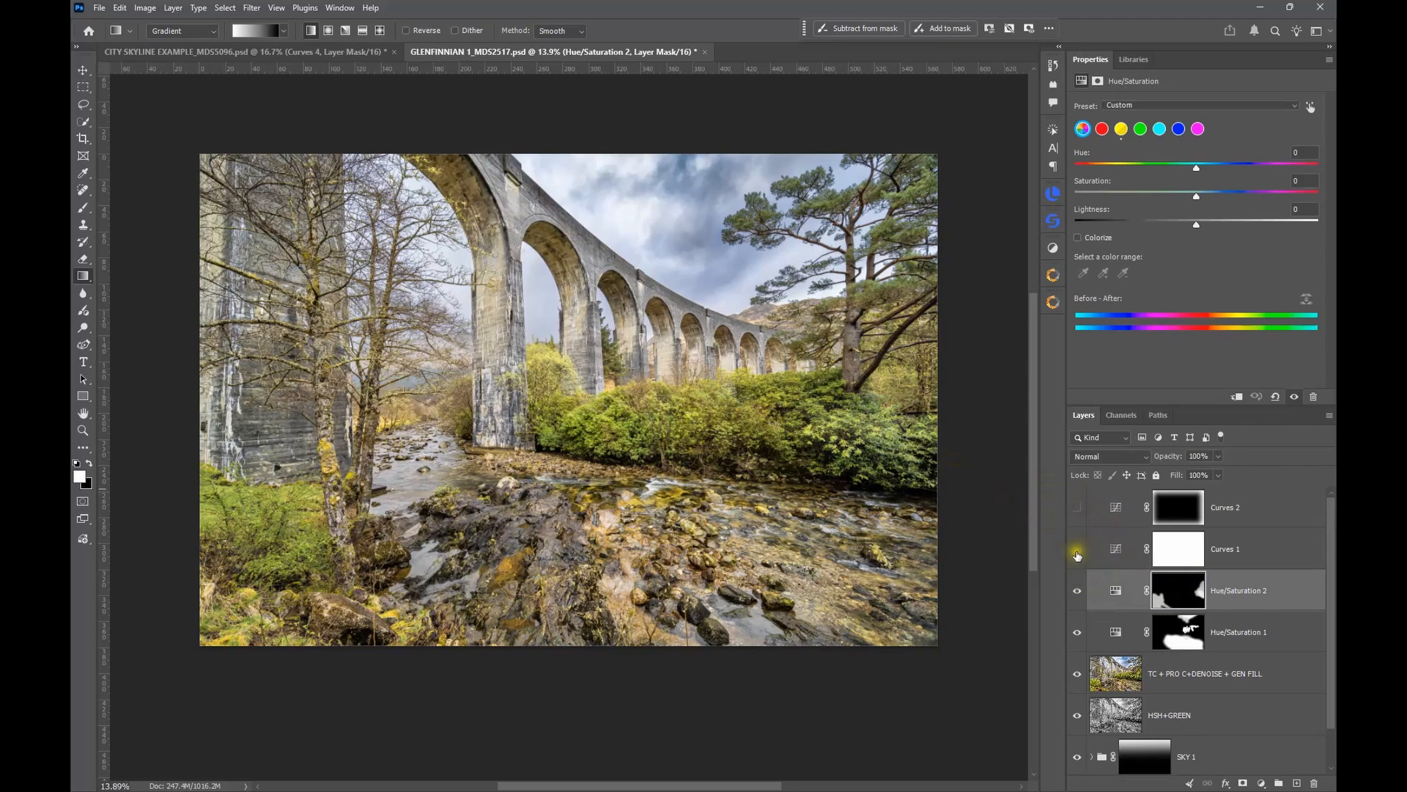
{"action": "left_click", "coordinate": [1115, 549]}
{"action": "left_click", "coordinate": [1077, 549]}
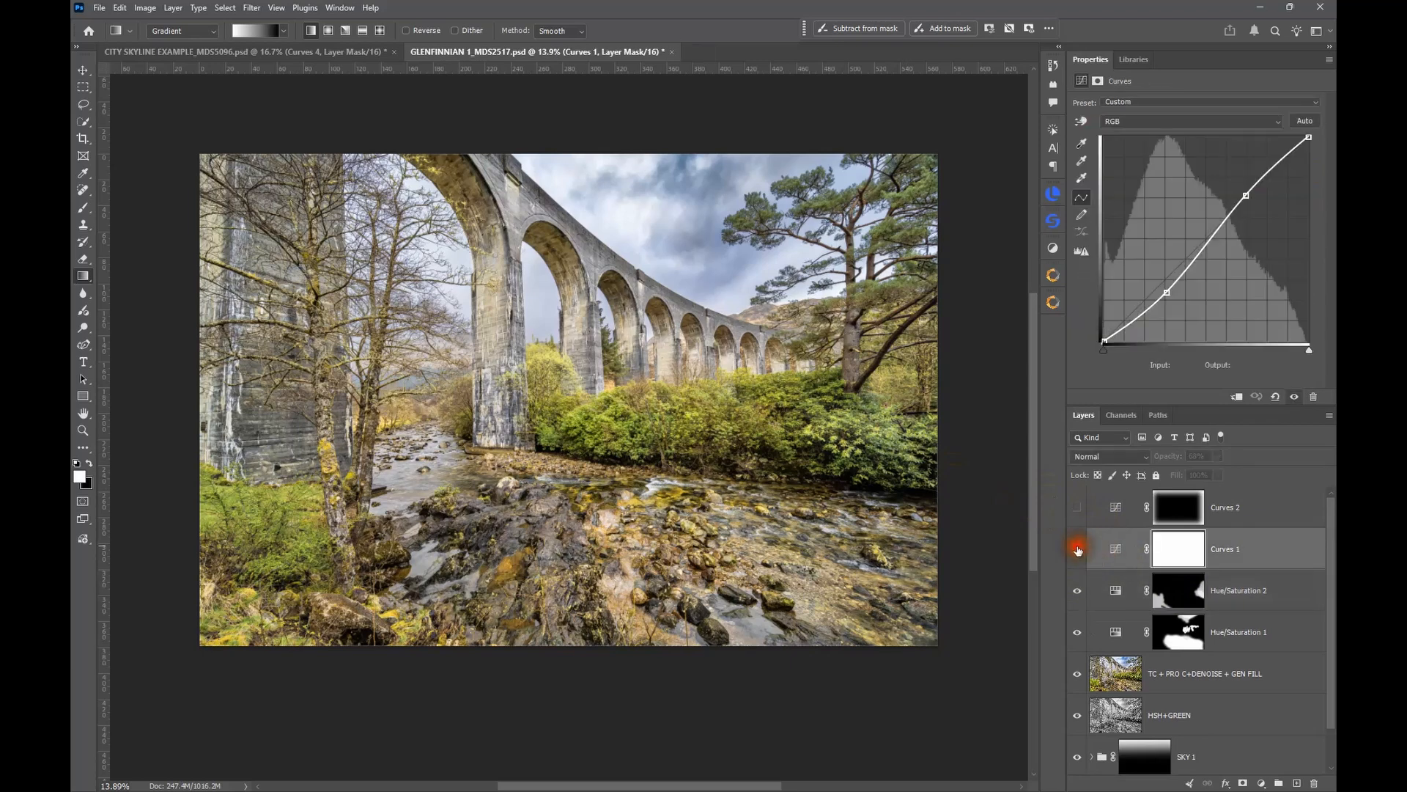
{"action": "left_click", "coordinate": [1077, 554]}
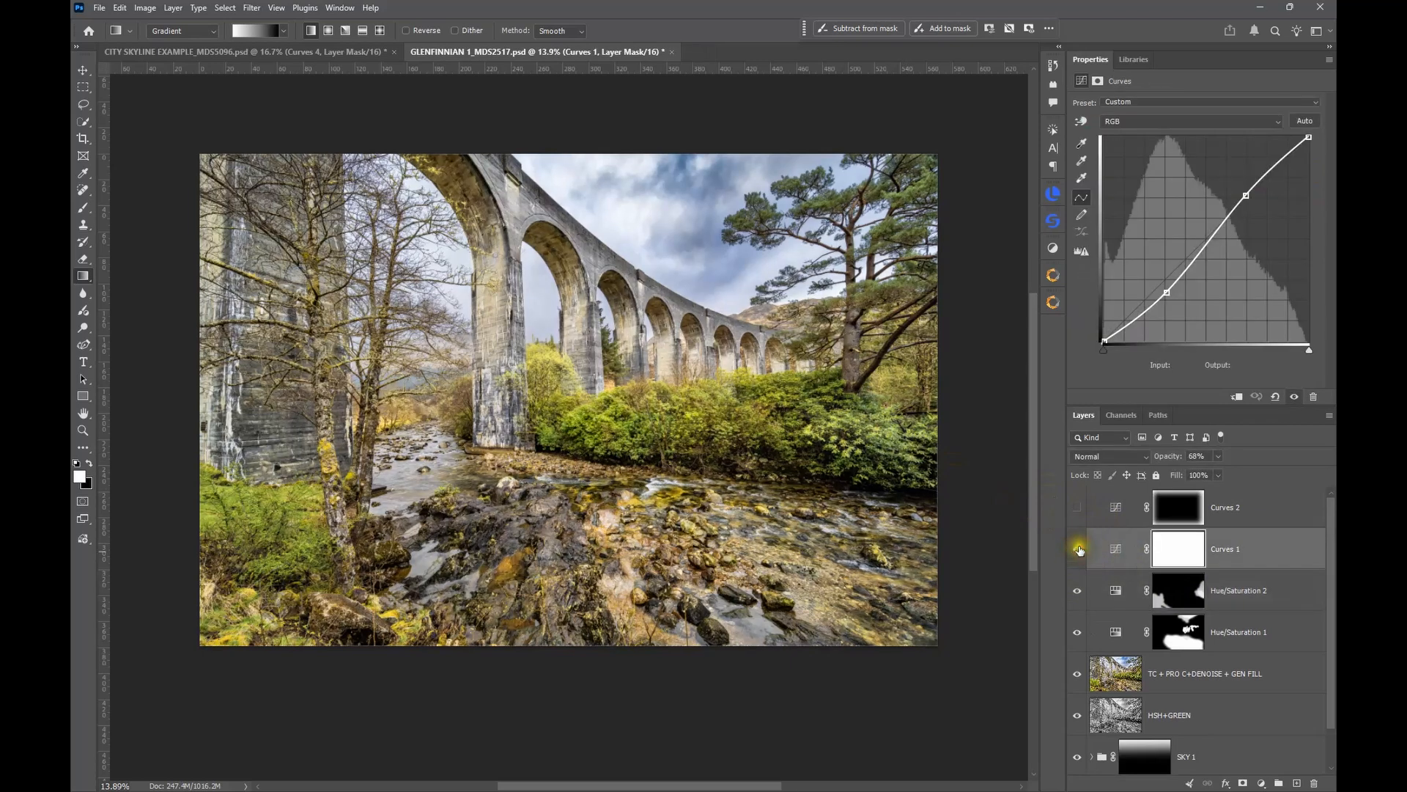
{"action": "left_click", "coordinate": [1077, 550]}
{"action": "left_click", "coordinate": [1077, 550]}
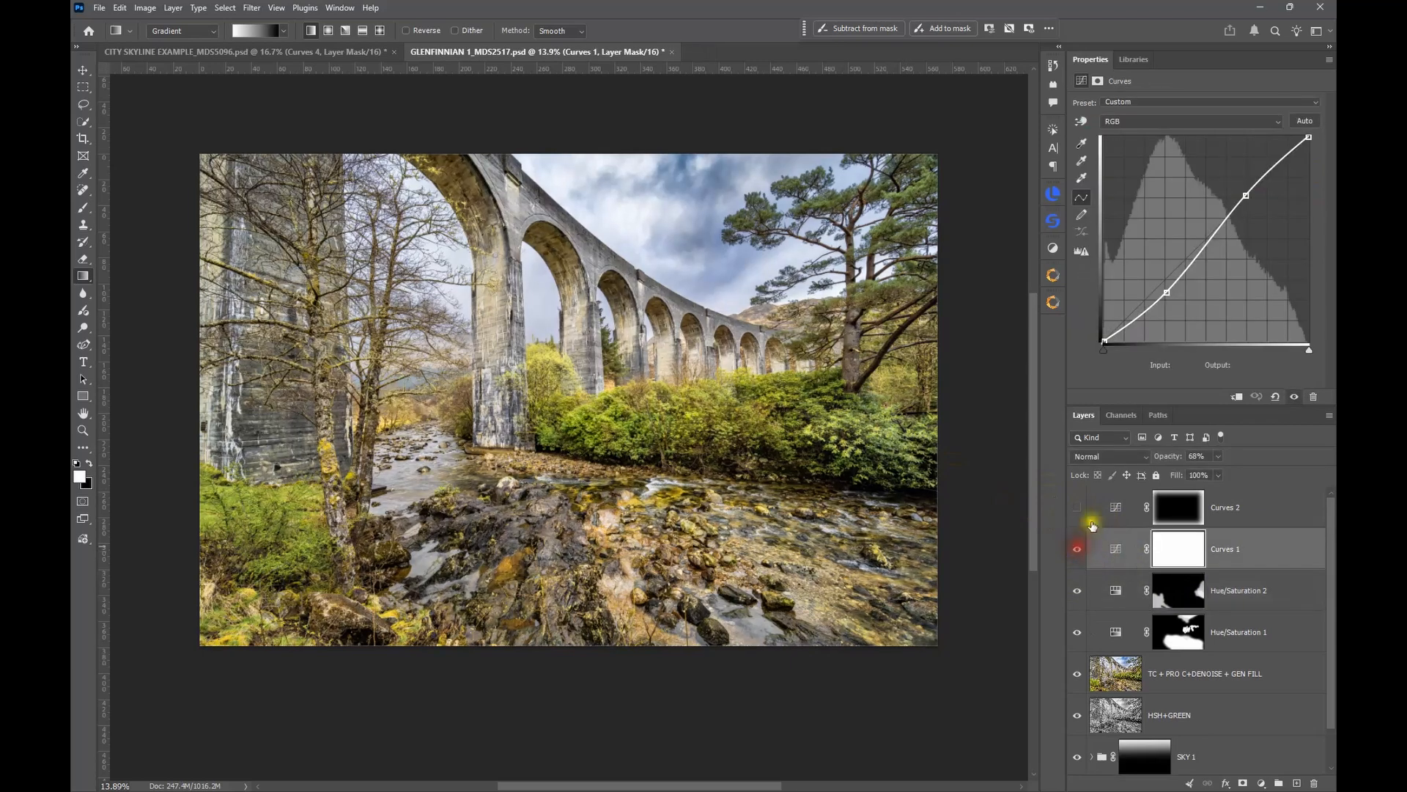
Select the Curves 2 layer's mask, make the layer visible and look over the layer stack
{"action": "left_click", "coordinate": [1202, 510]}
{"action": "left_click", "coordinate": [1076, 506]}
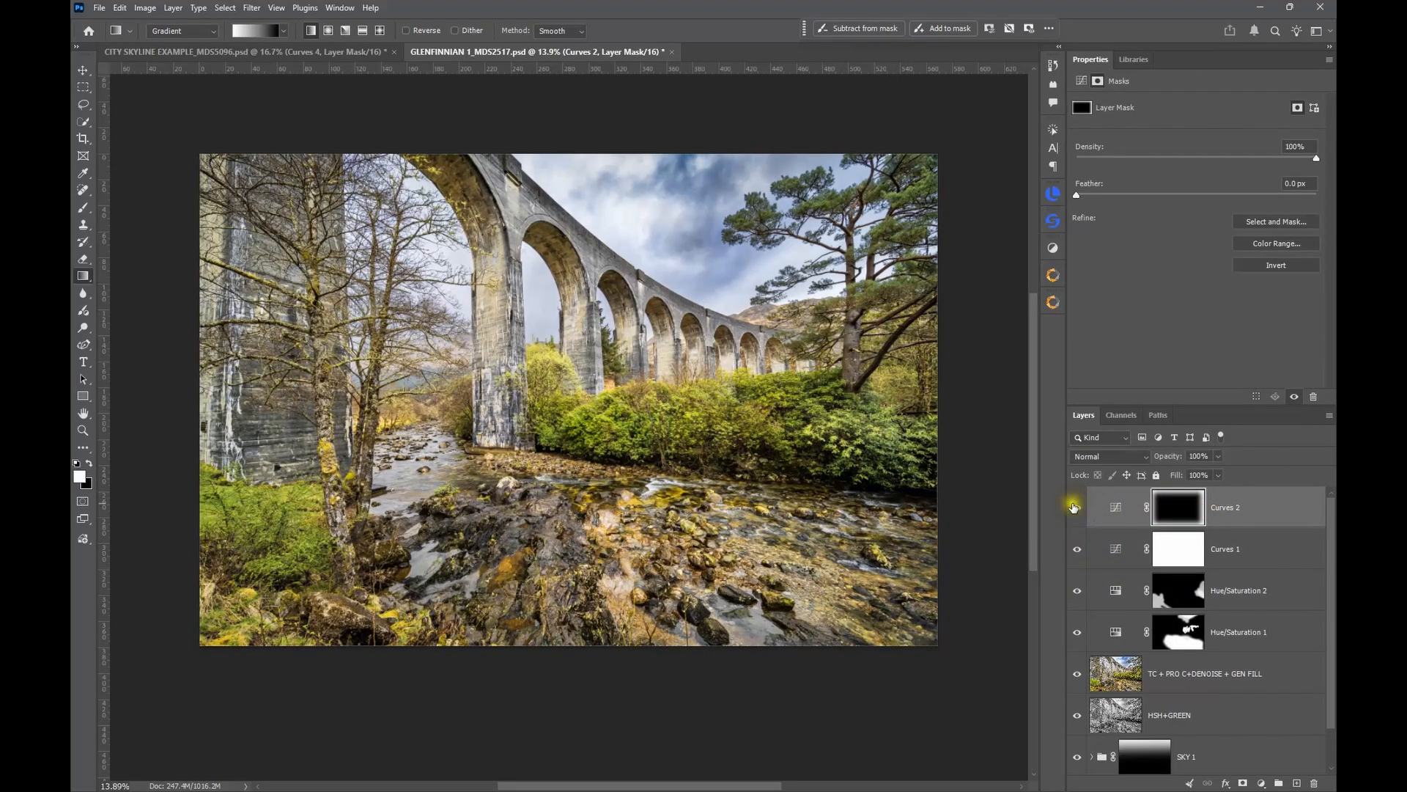
{"action": "scroll", "coordinate": [1179, 526], "scroll_direction": "down", "scroll_amount": 1}
{"action": "scroll", "coordinate": [1181, 554], "scroll_direction": "up", "scroll_amount": 1}
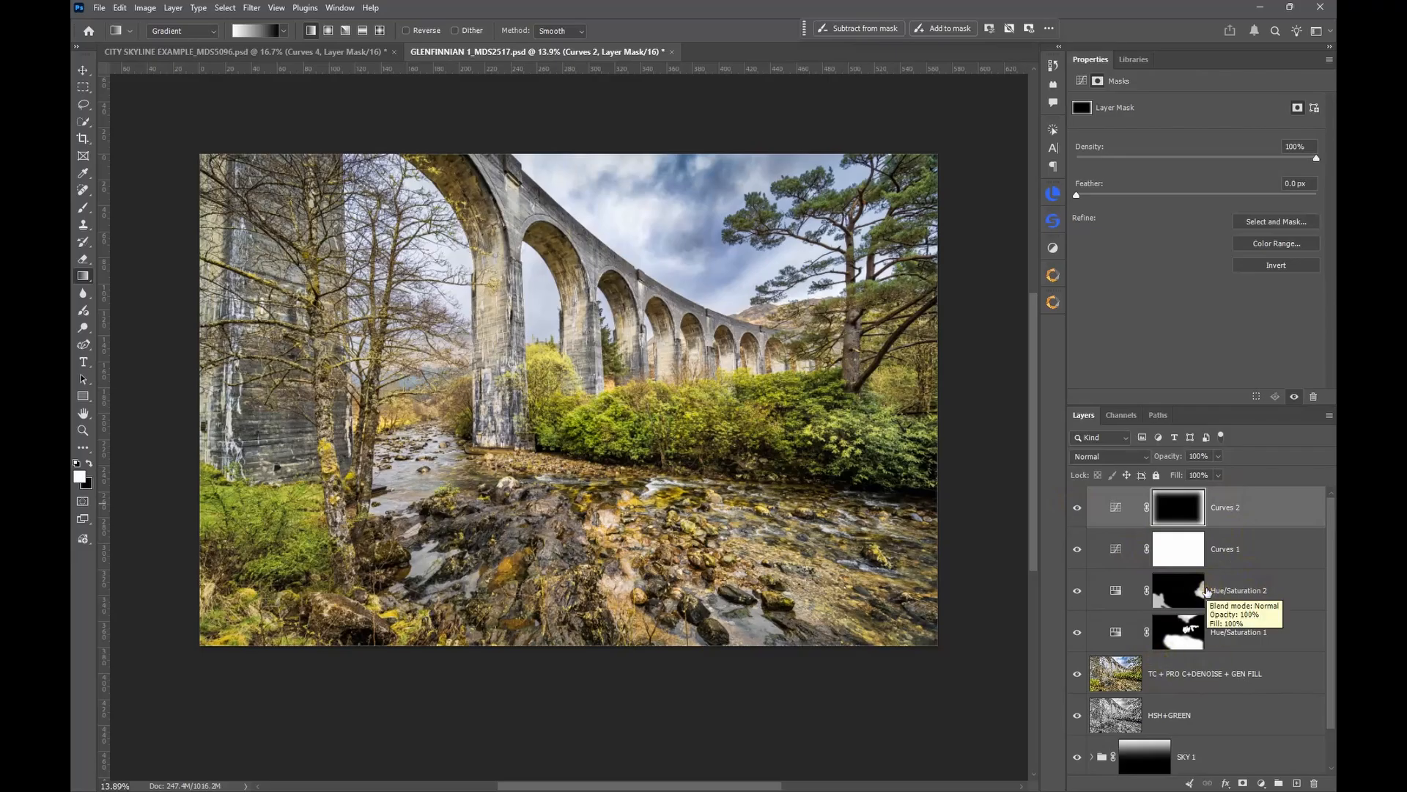
{"action": "scroll", "coordinate": [1100, 550], "scroll_direction": "down", "scroll_amount": 1}
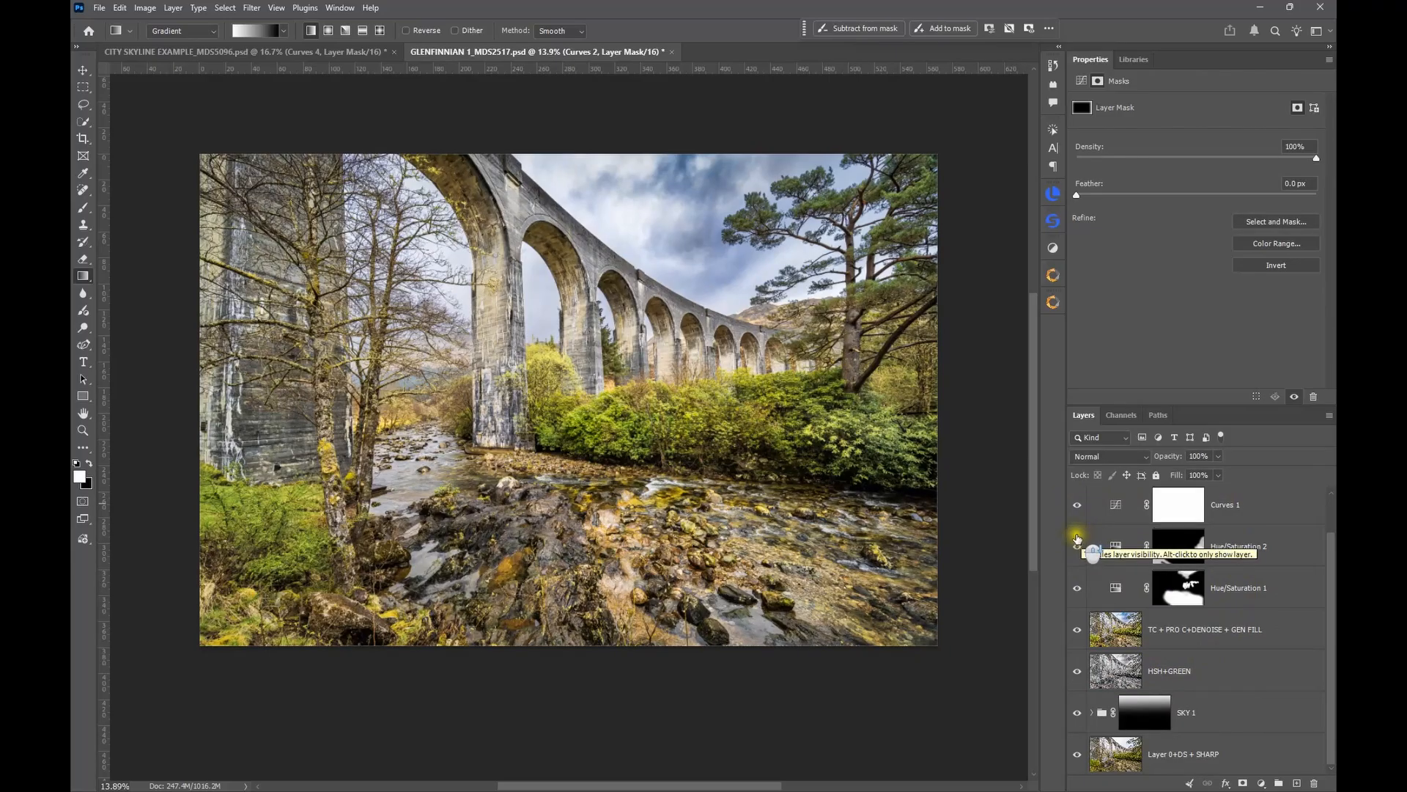